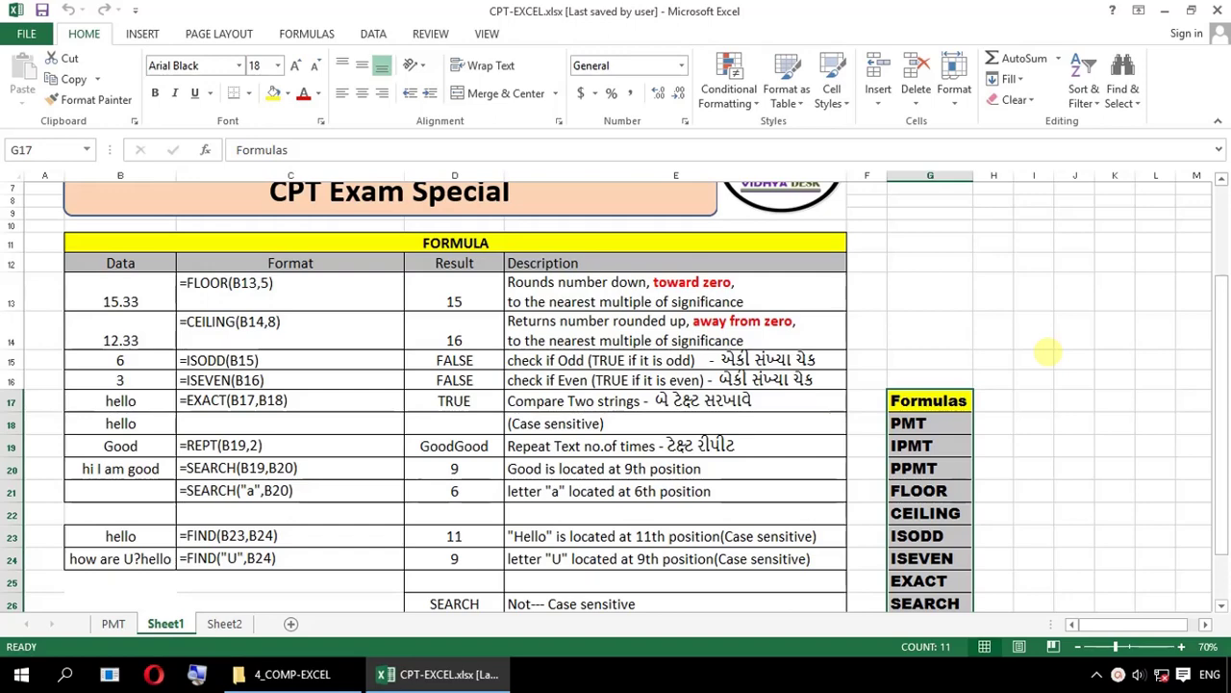
- Highlight the PMT, IPMT, PPMT, FLOOR, CEILING, ISODD, ISEVEN, EXACT, SEARCH and FIND entries in Sheet1's formula list
click(1049, 352)
scroll(1049, 353, down, 1)
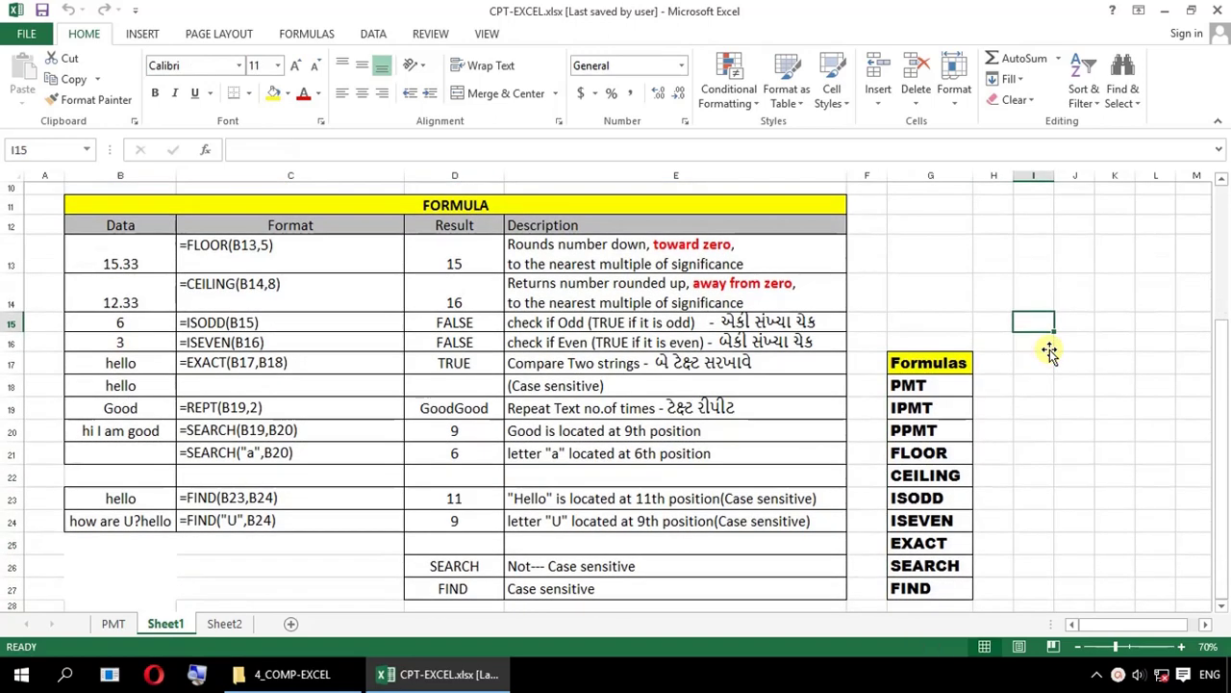
scroll(1048, 352, down, 1)
drag(958, 329, 958, 371)
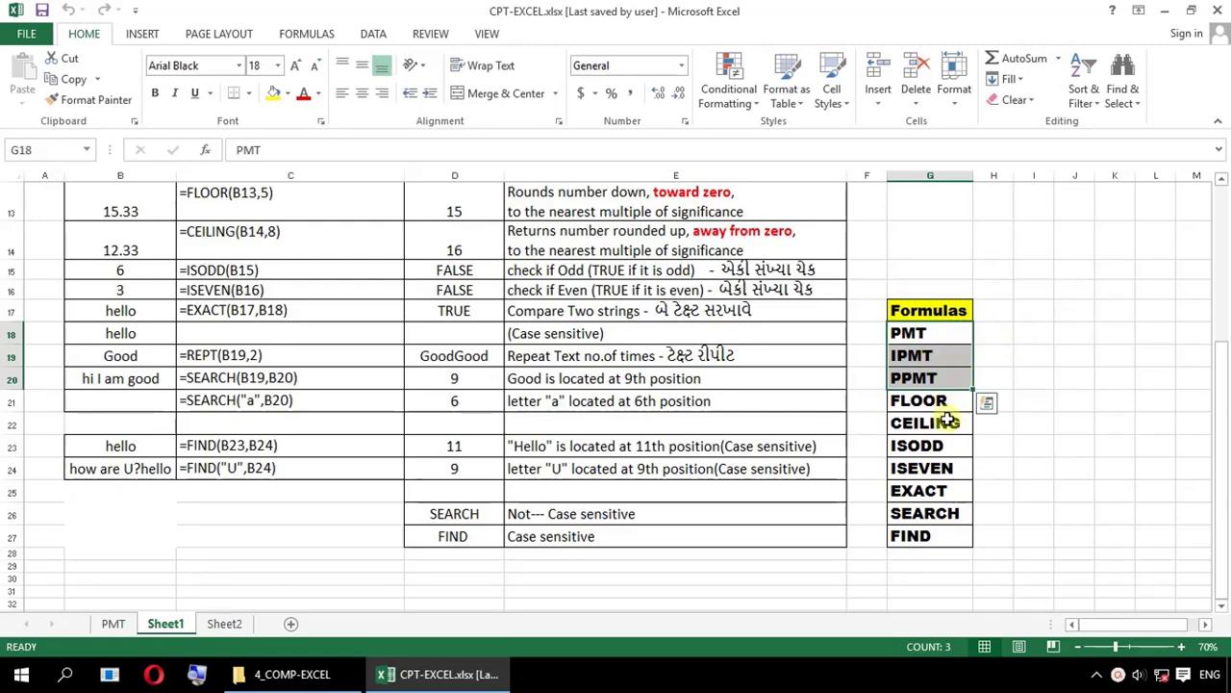
drag(946, 398, 942, 460)
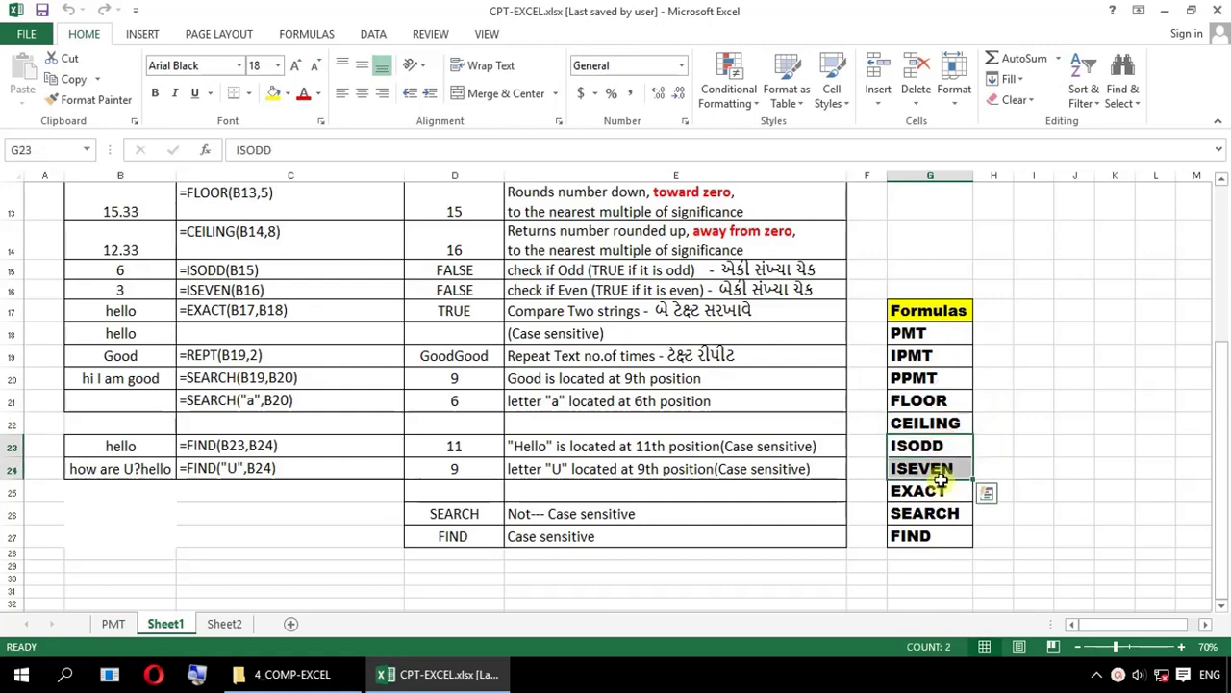
click(935, 491)
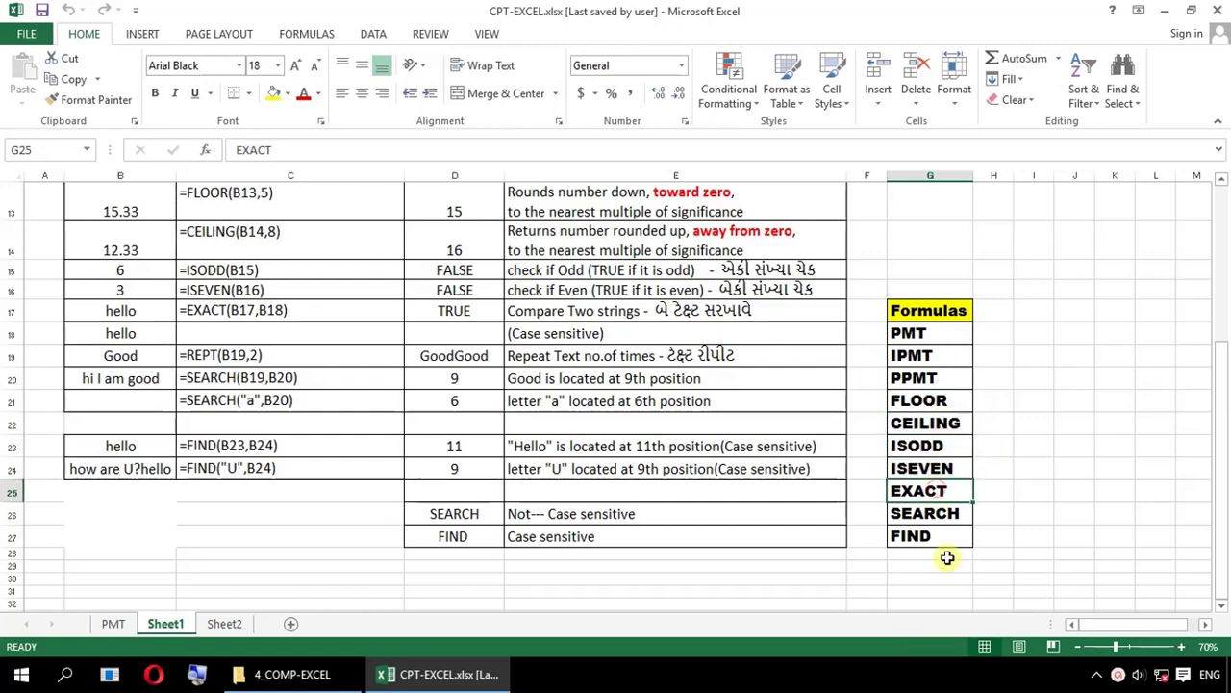
click(941, 513)
click(932, 541)
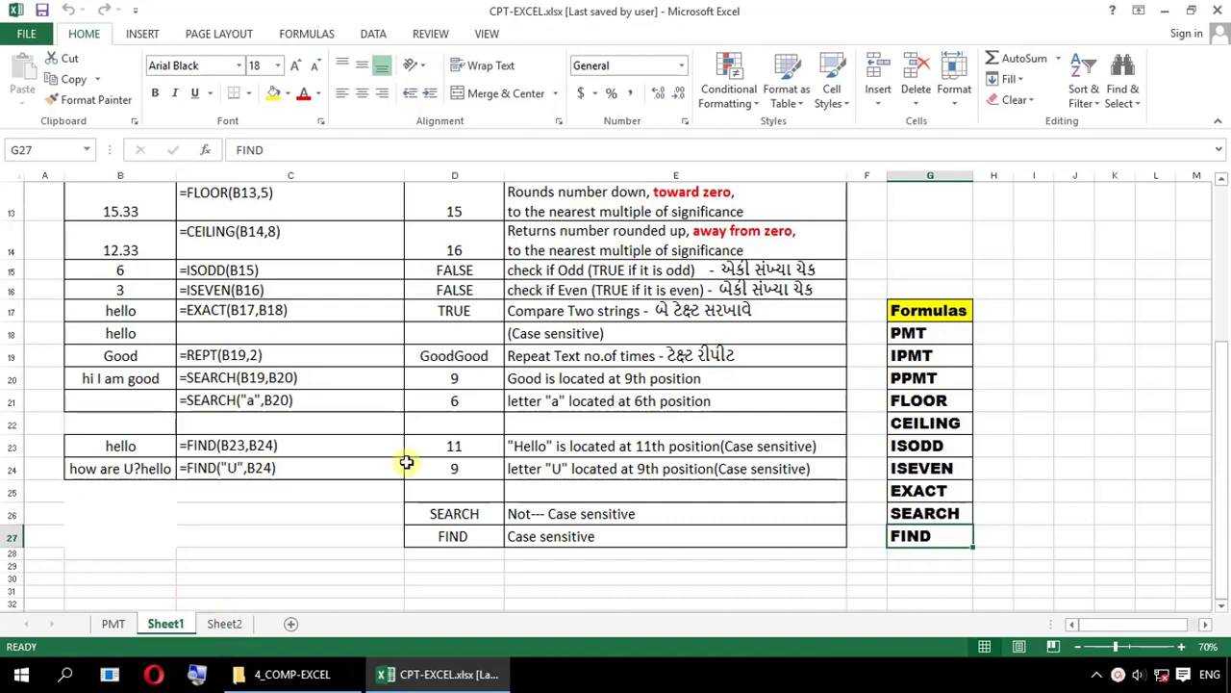
scroll(397, 464, up, 2)
click(112, 624)
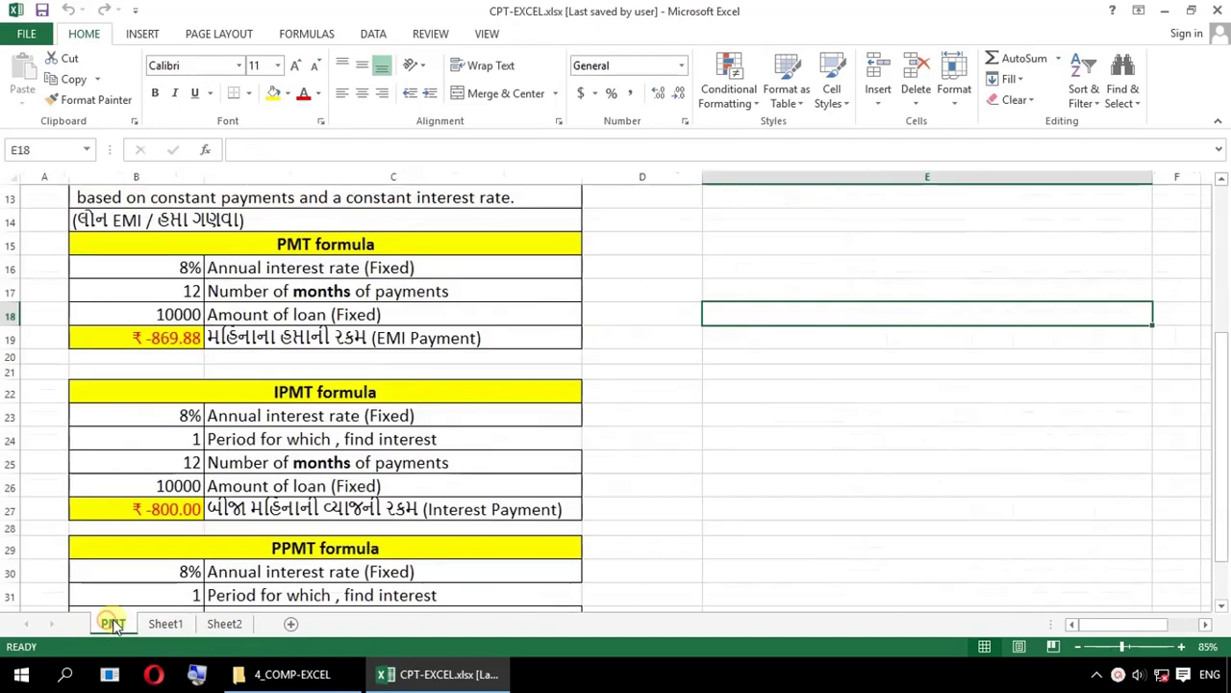
scroll(803, 393, up, 3)
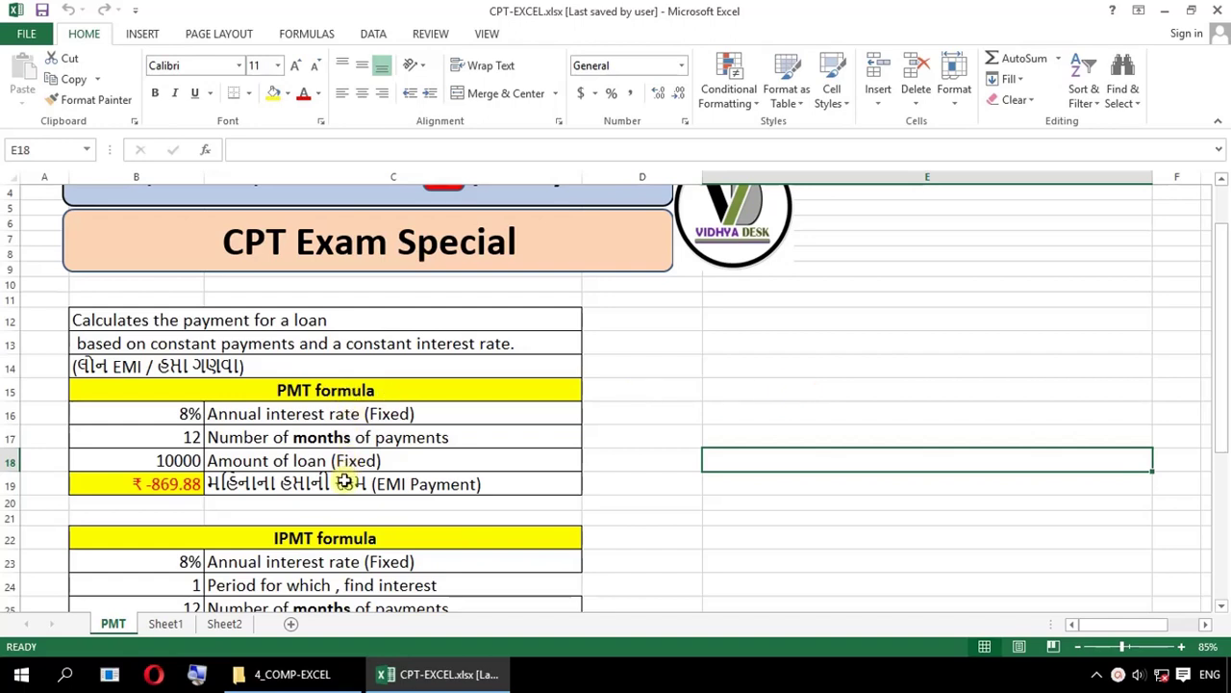
click(345, 481)
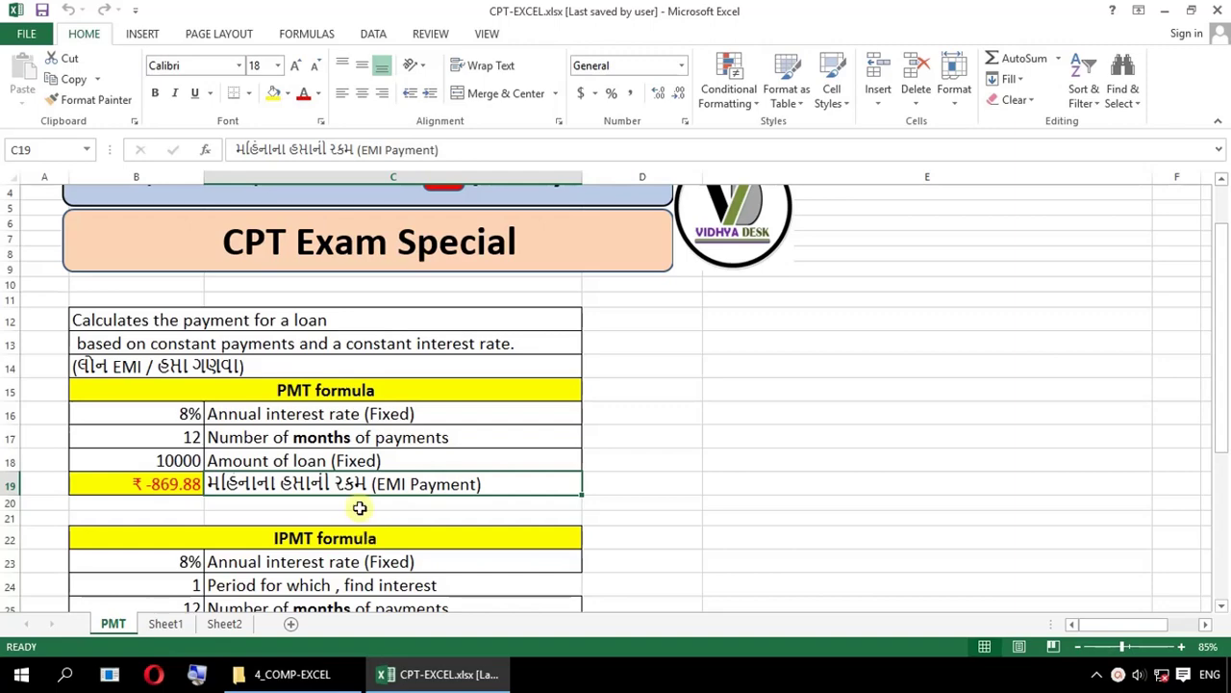
scroll(390, 420, down, 2)
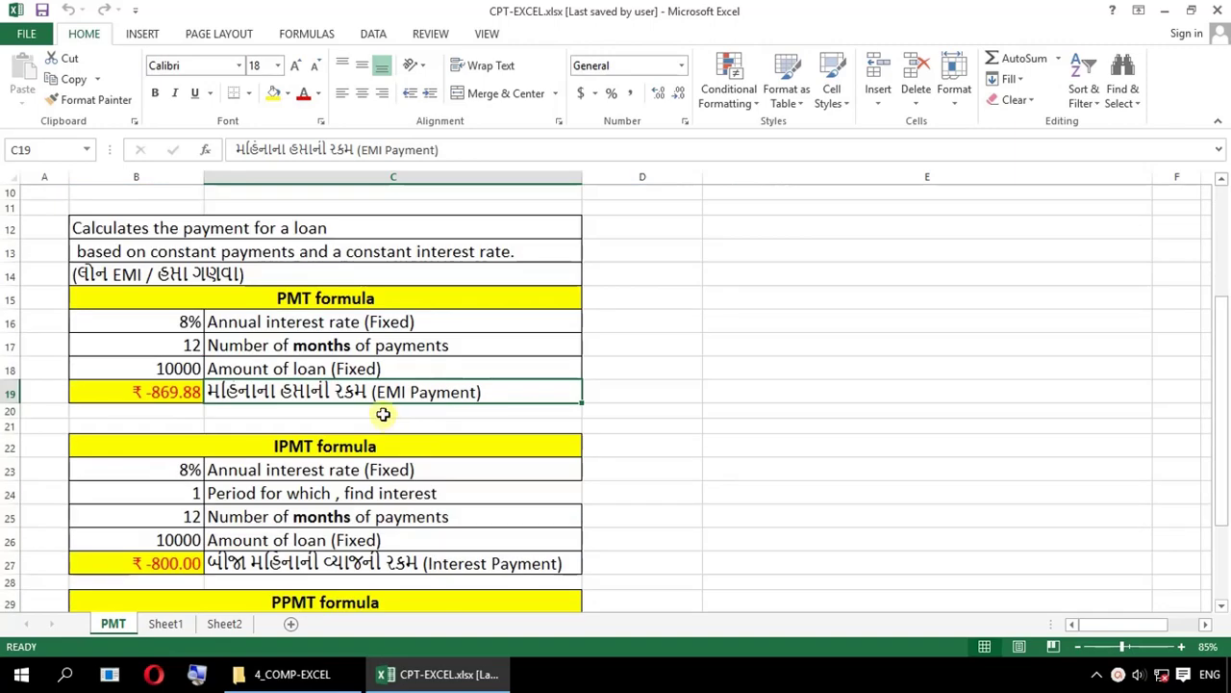
scroll(382, 414, down, 1)
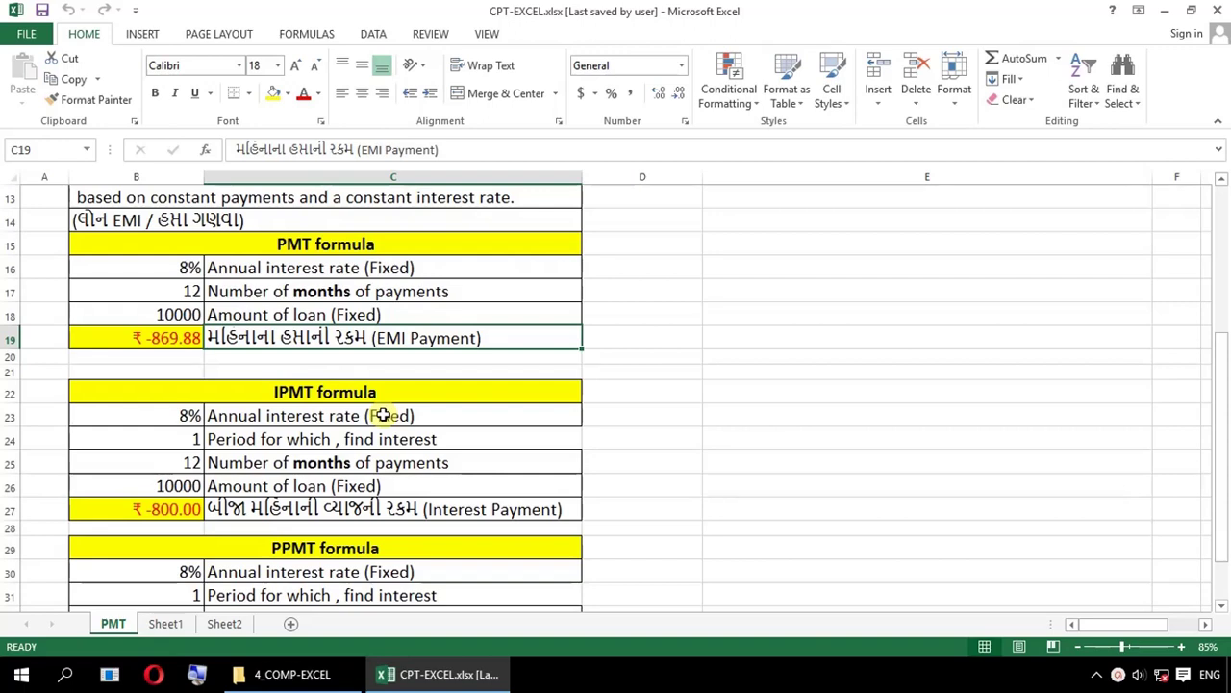
click(159, 416)
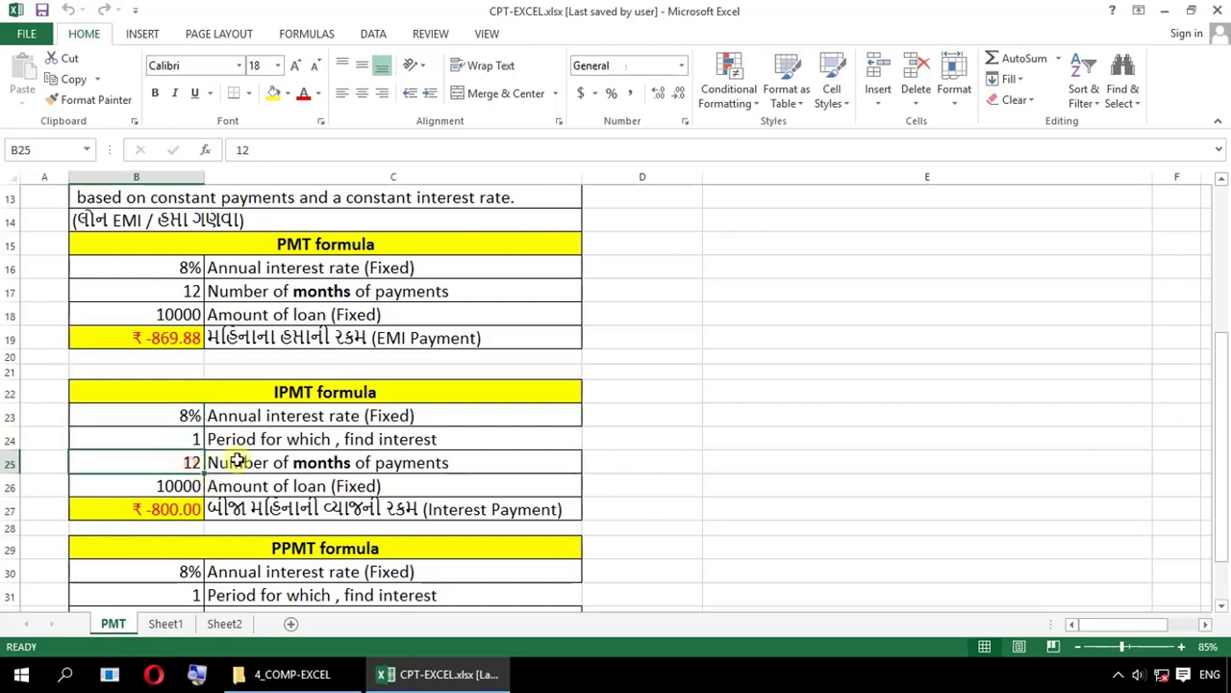
click(242, 462)
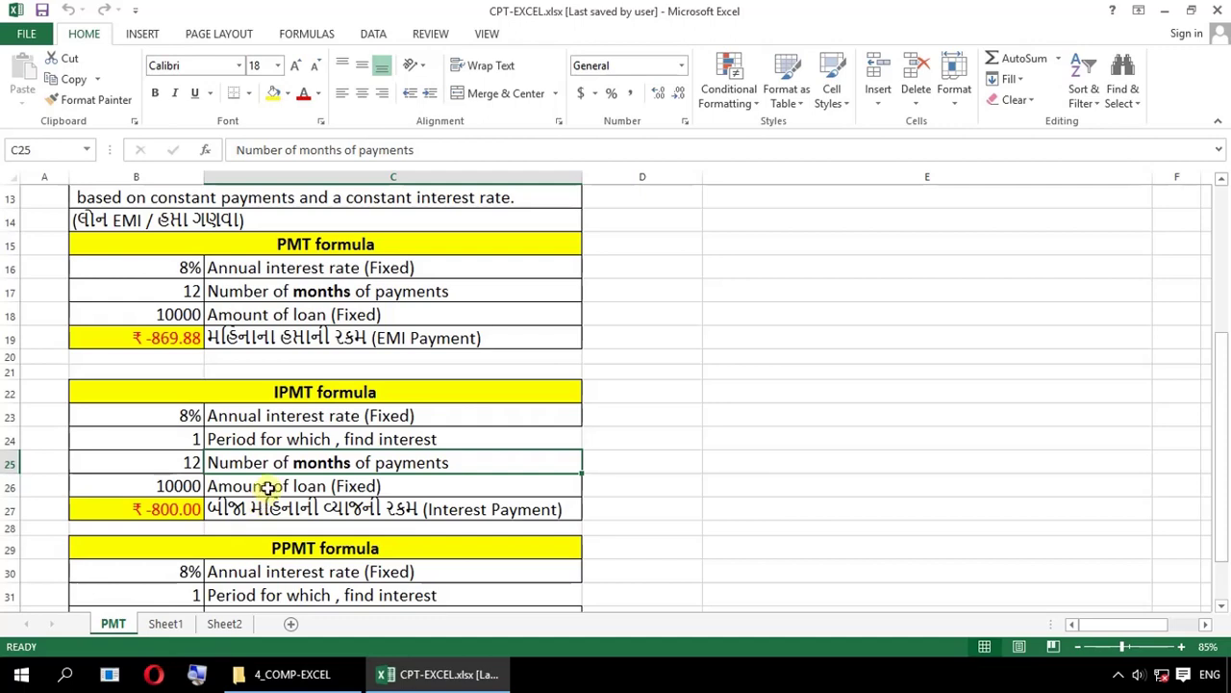
key(Down)
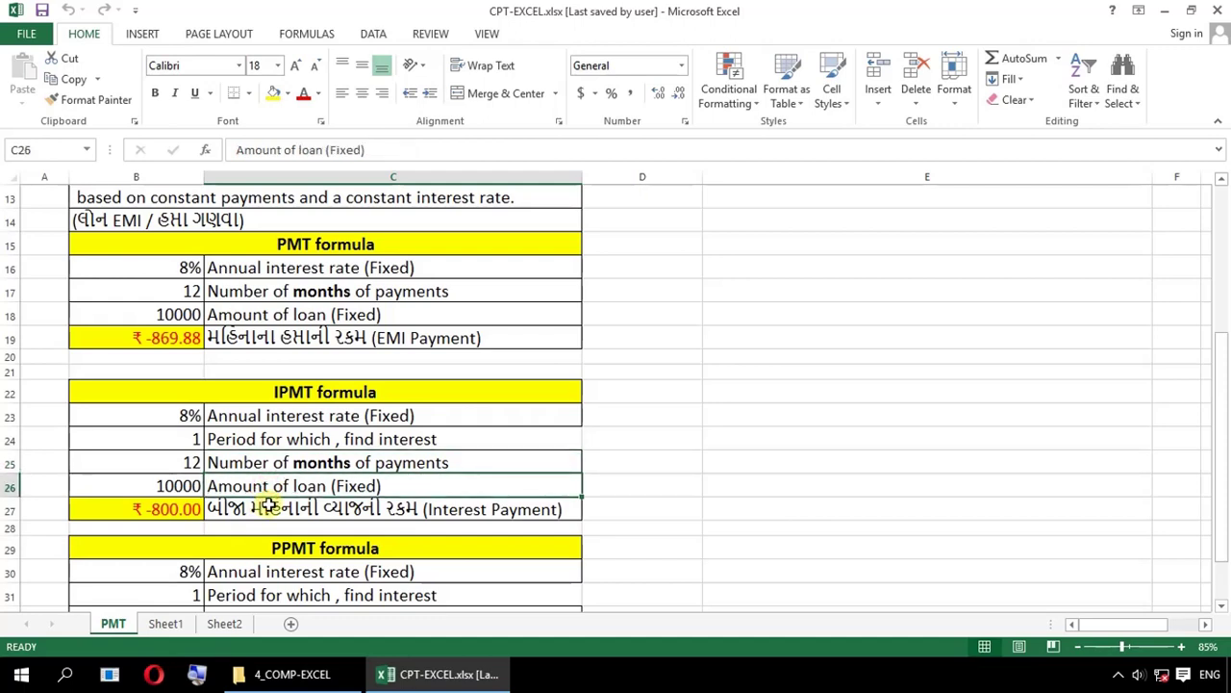
click(187, 438)
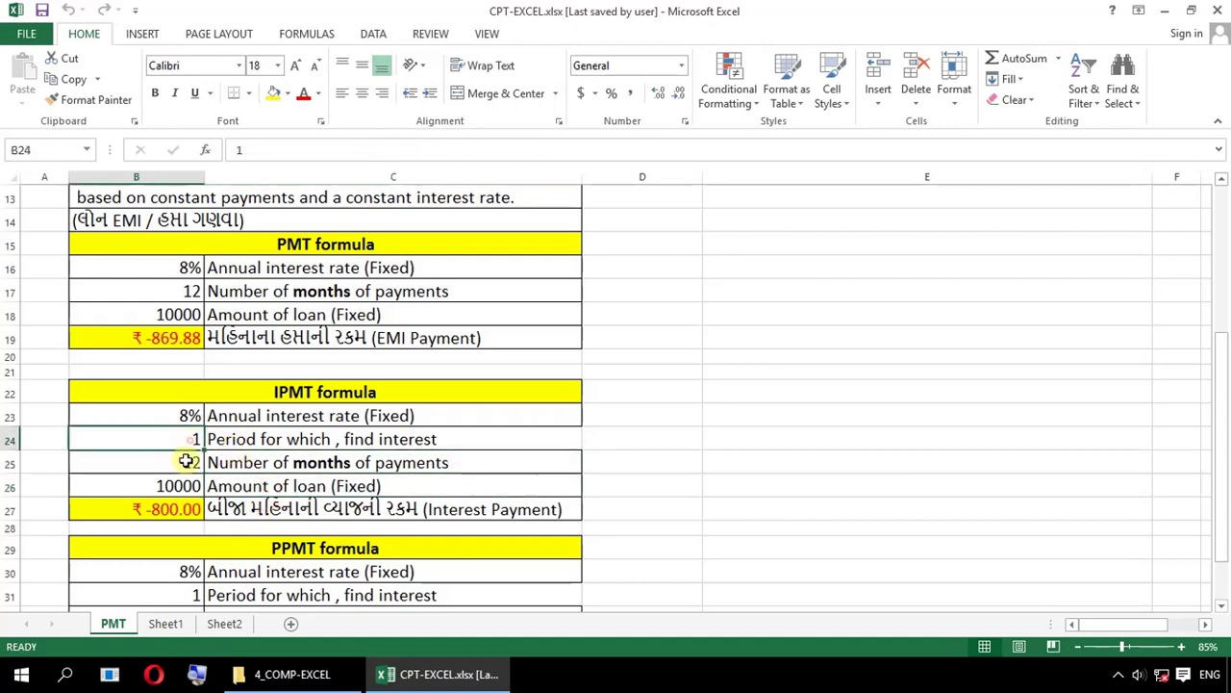
click(183, 461)
click(185, 481)
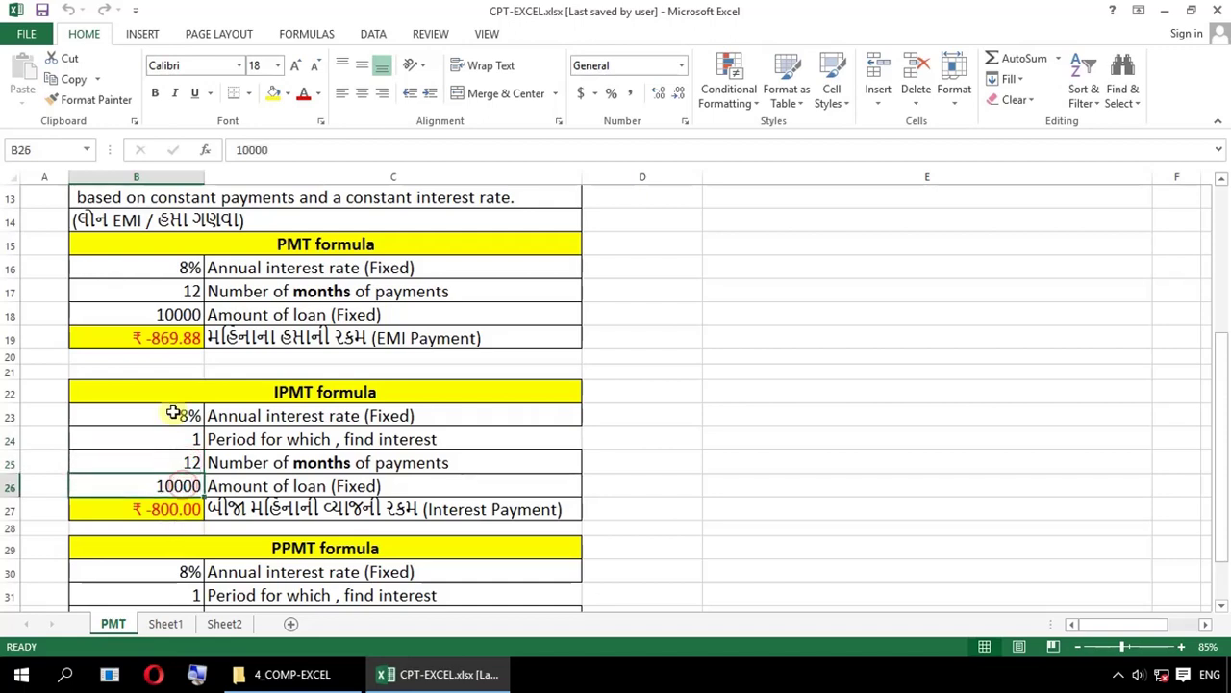
click(186, 441)
click(267, 438)
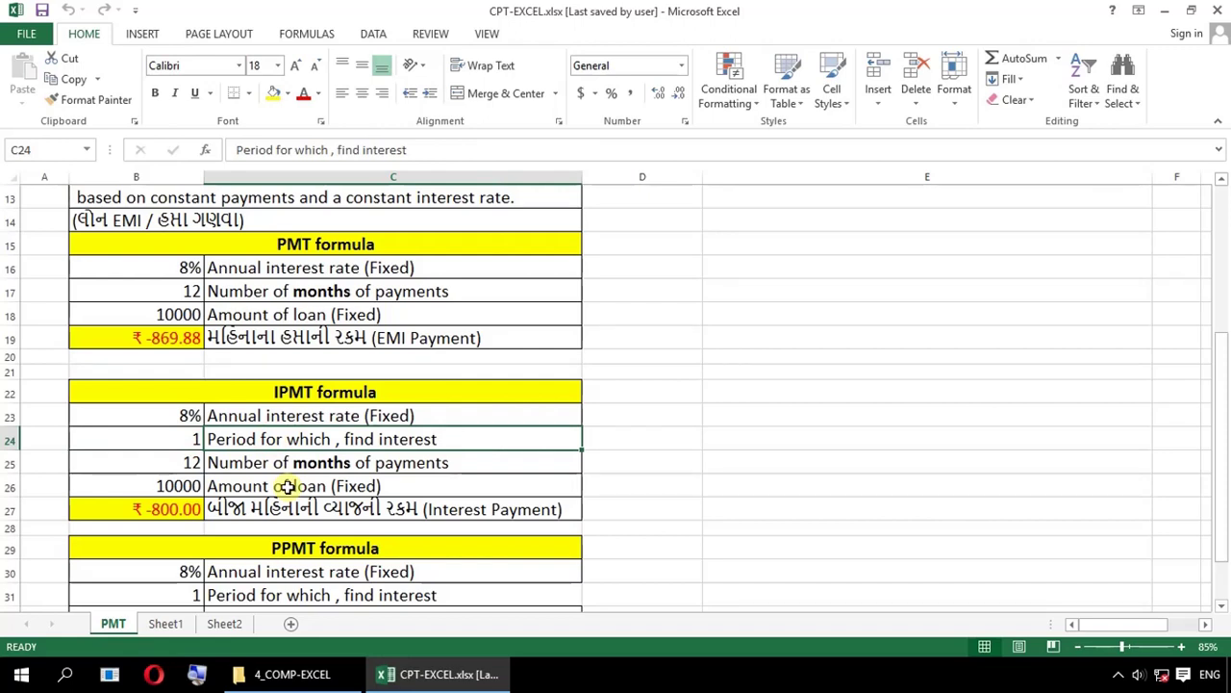
- Enter period 2 in B24 and check that the IPMT result in B27 becomes ₹ -61.31
click(278, 509)
click(187, 439)
text(2)
click(179, 508)
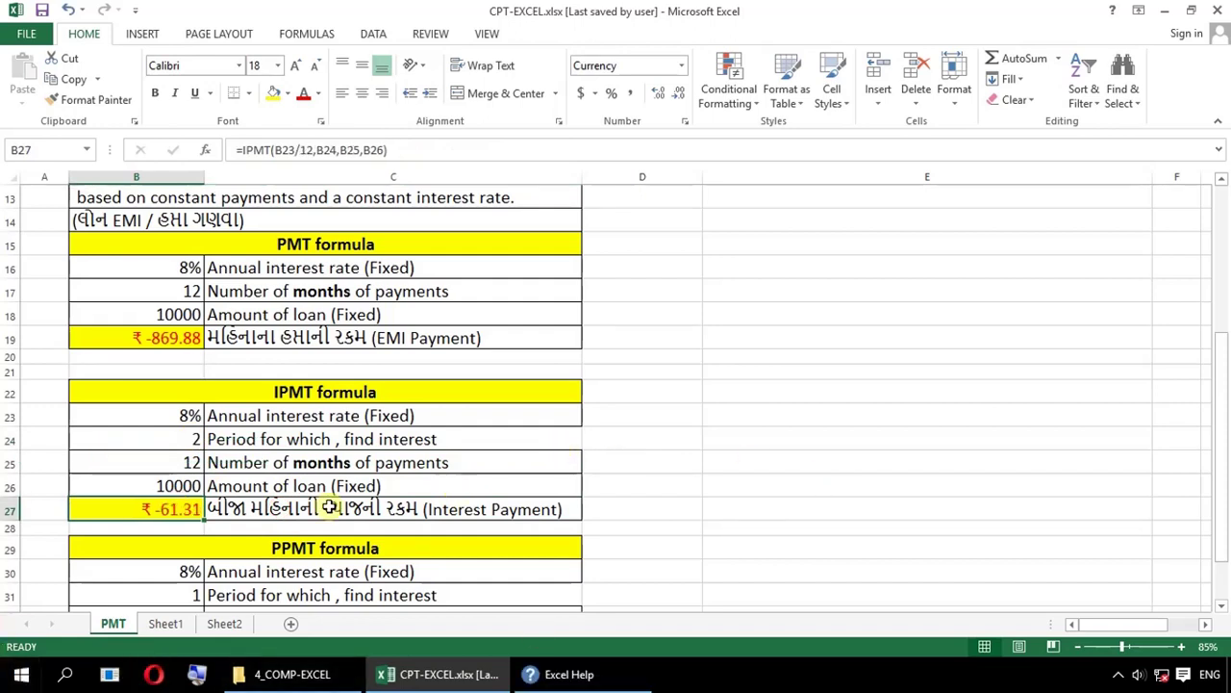
double_click(179, 508)
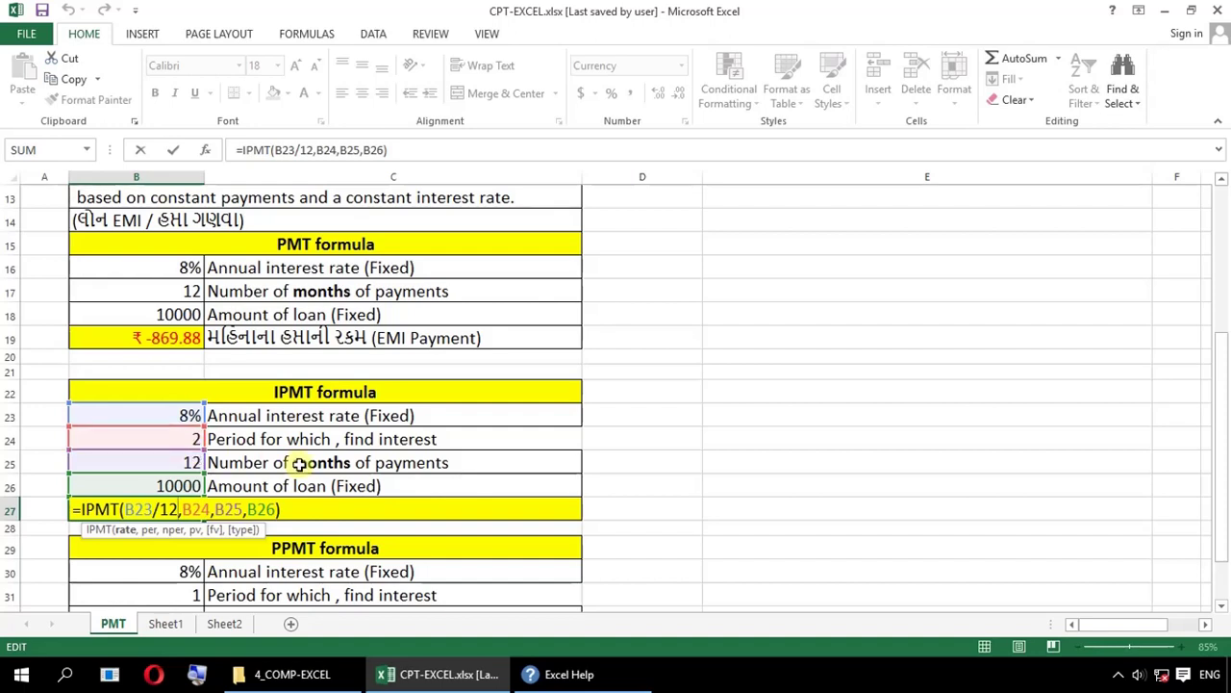
key(ctrl+Return)
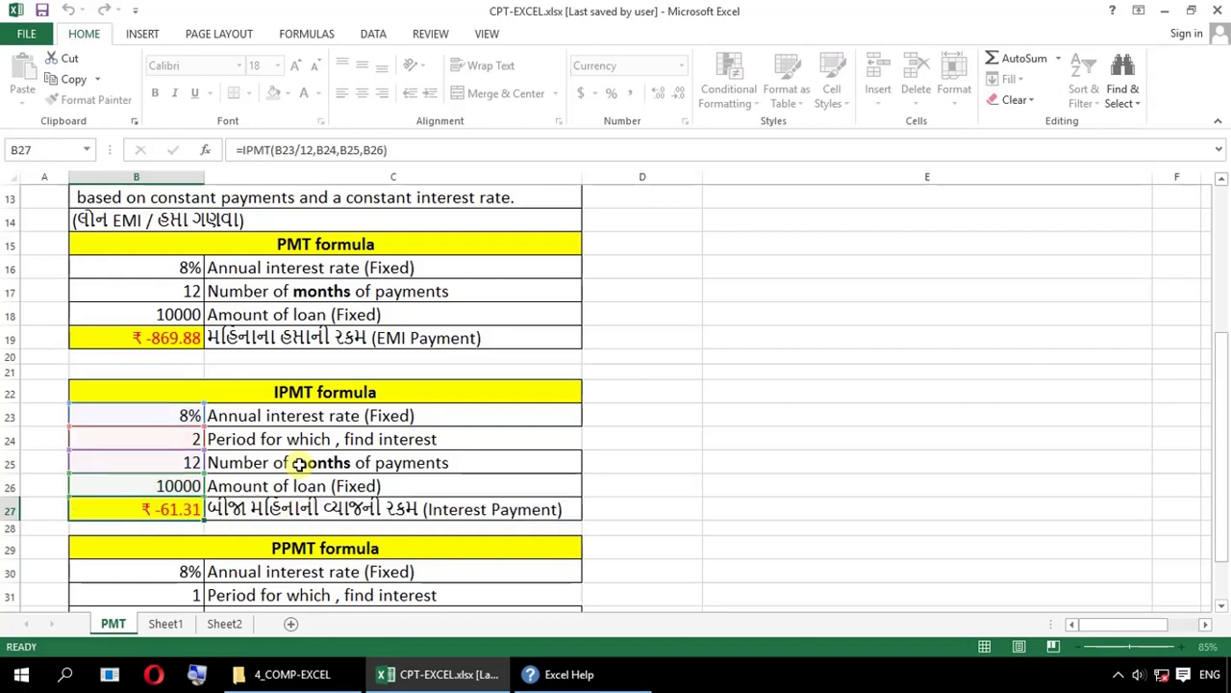
- Review the IPMT formula =IPMT(B23/12,B24,B25,B26), highlighting its B23/12 rate argument
click(300, 463)
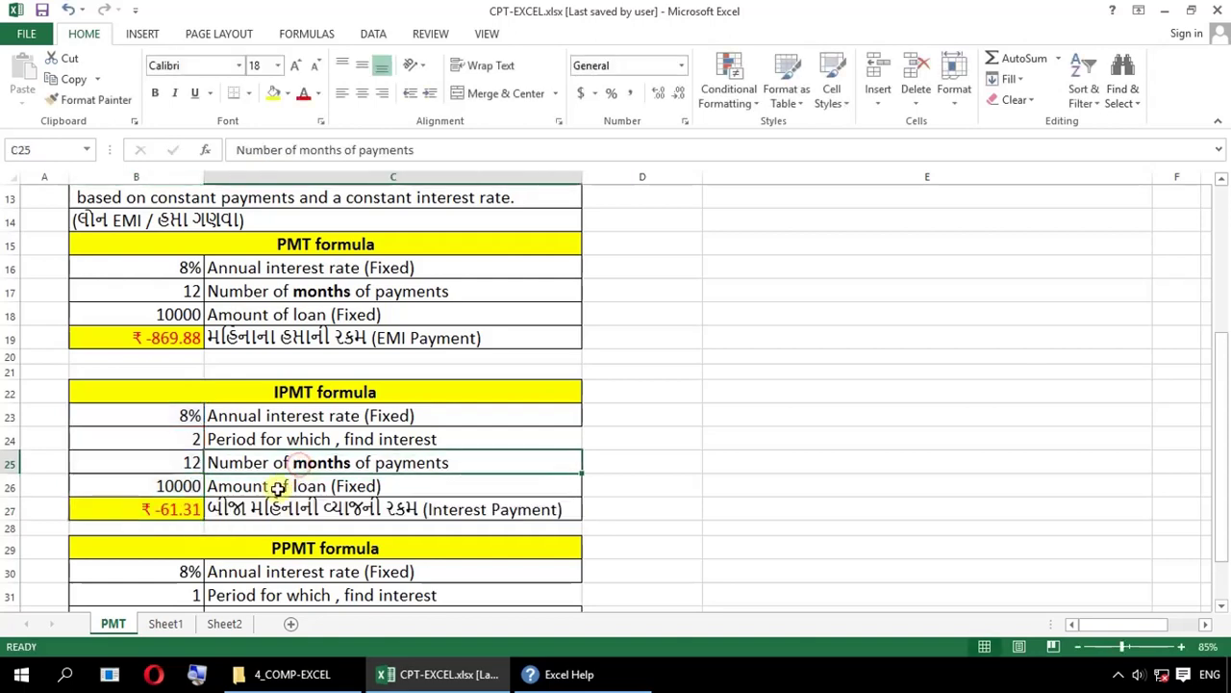
key(Down)
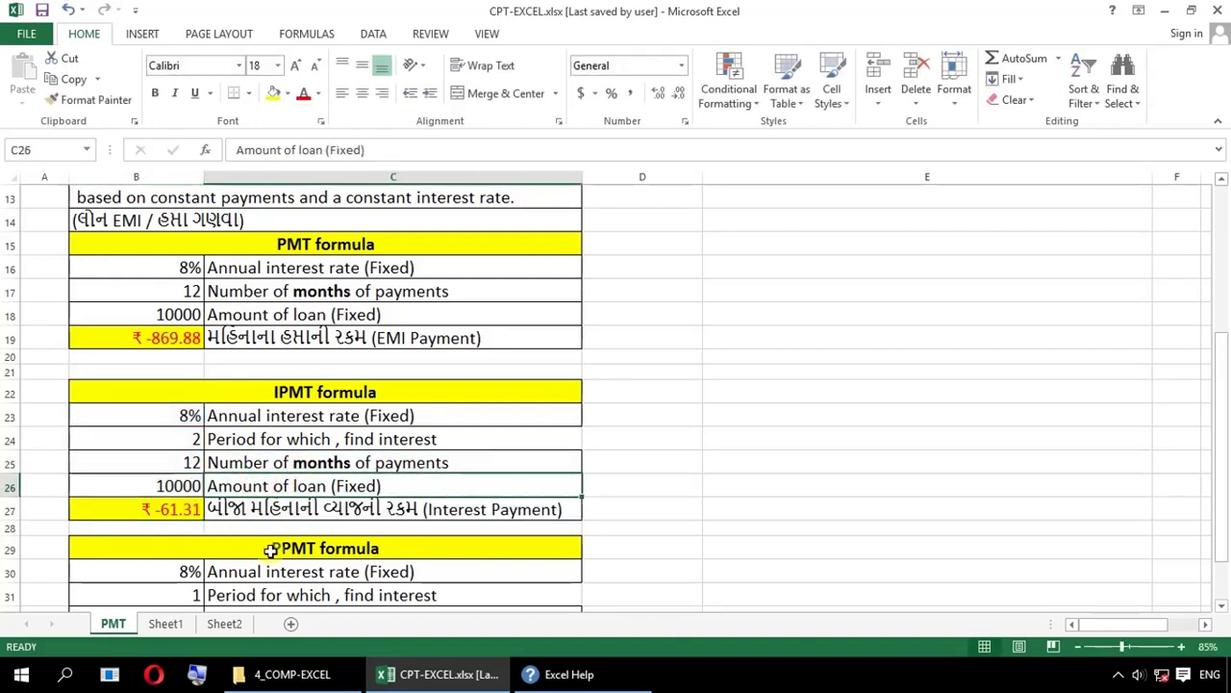
click(190, 508)
double_click(191, 508)
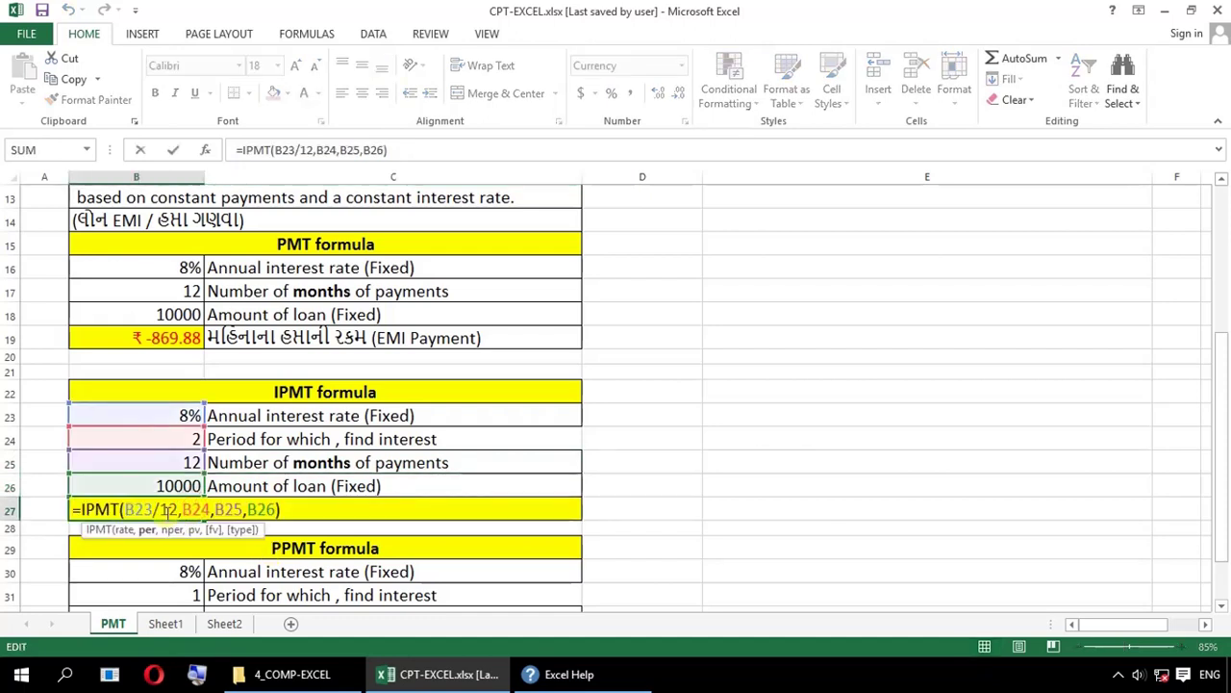
drag(126, 510, 180, 510)
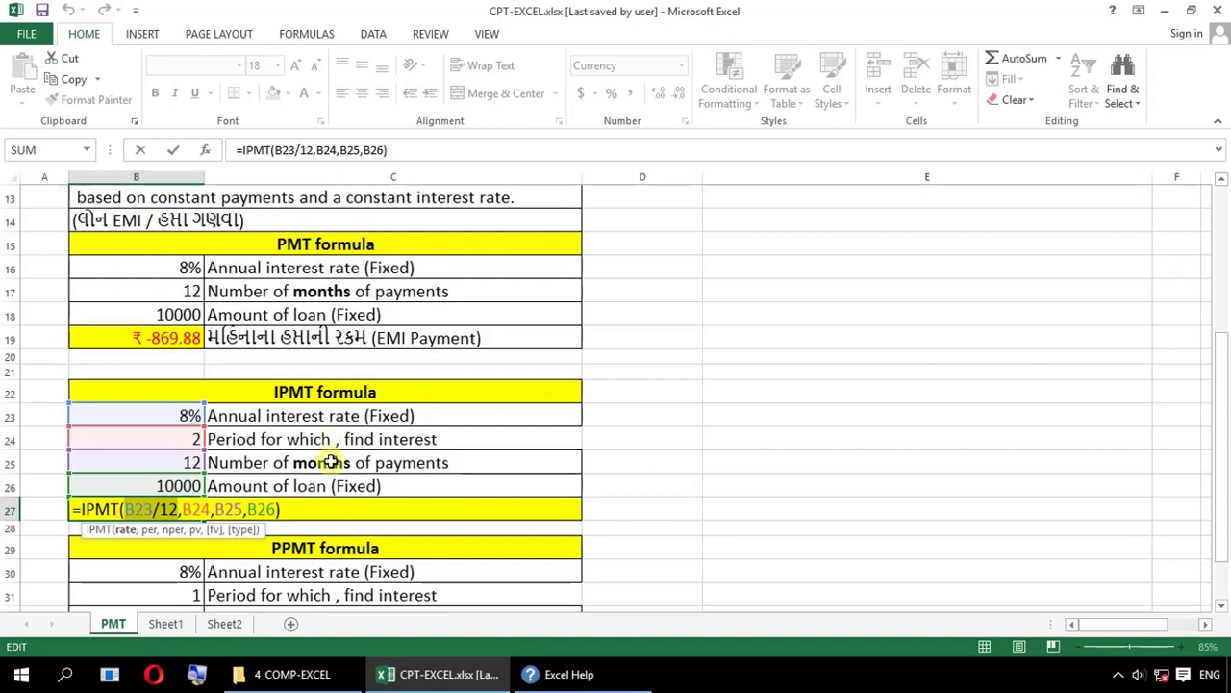
key(Return)
scroll(331, 462, down, 2)
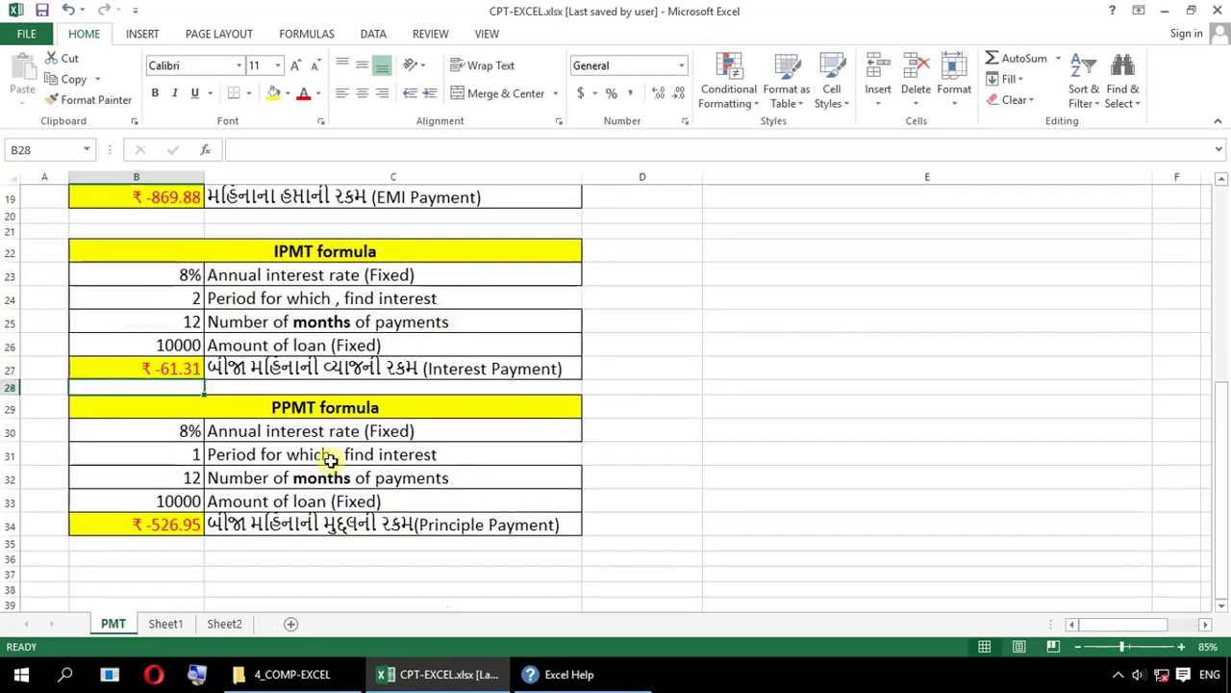
click(502, 366)
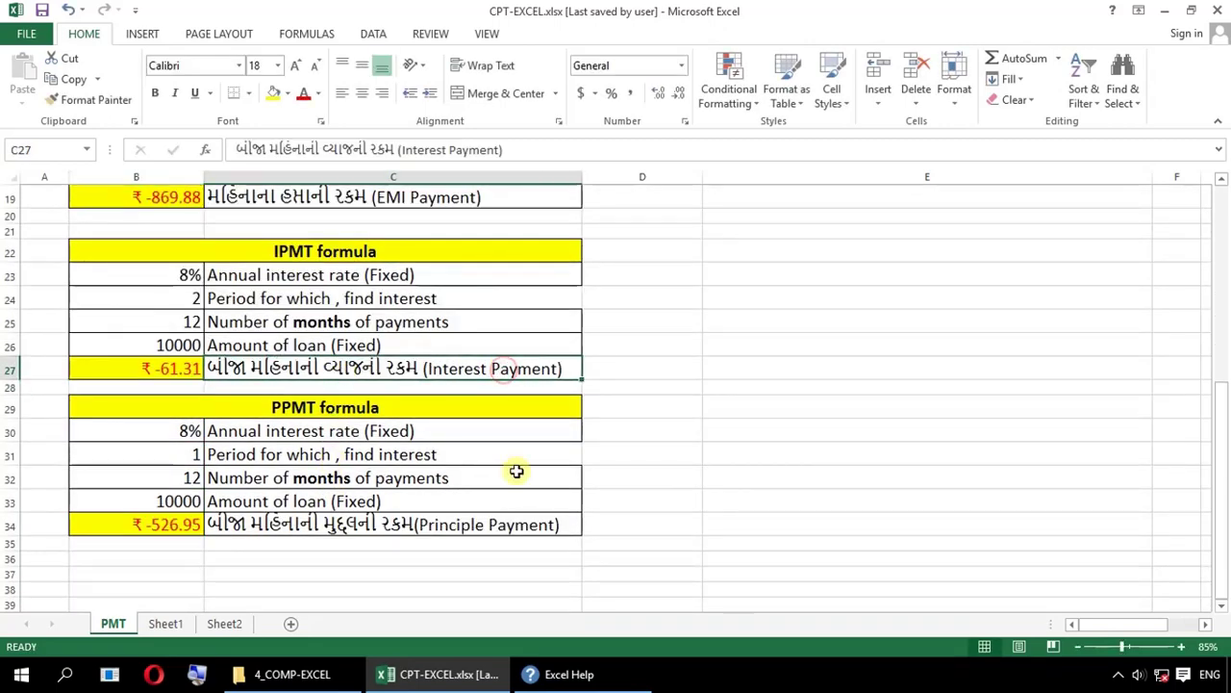
scroll(516, 469, up, 1)
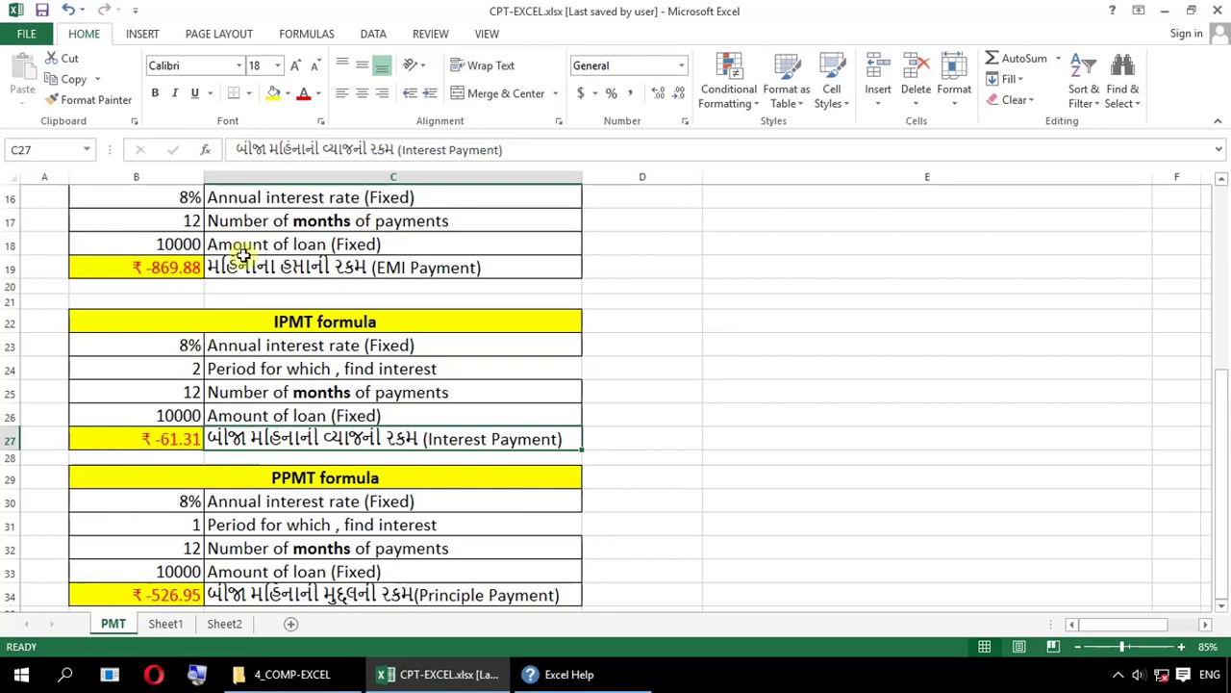
click(170, 268)
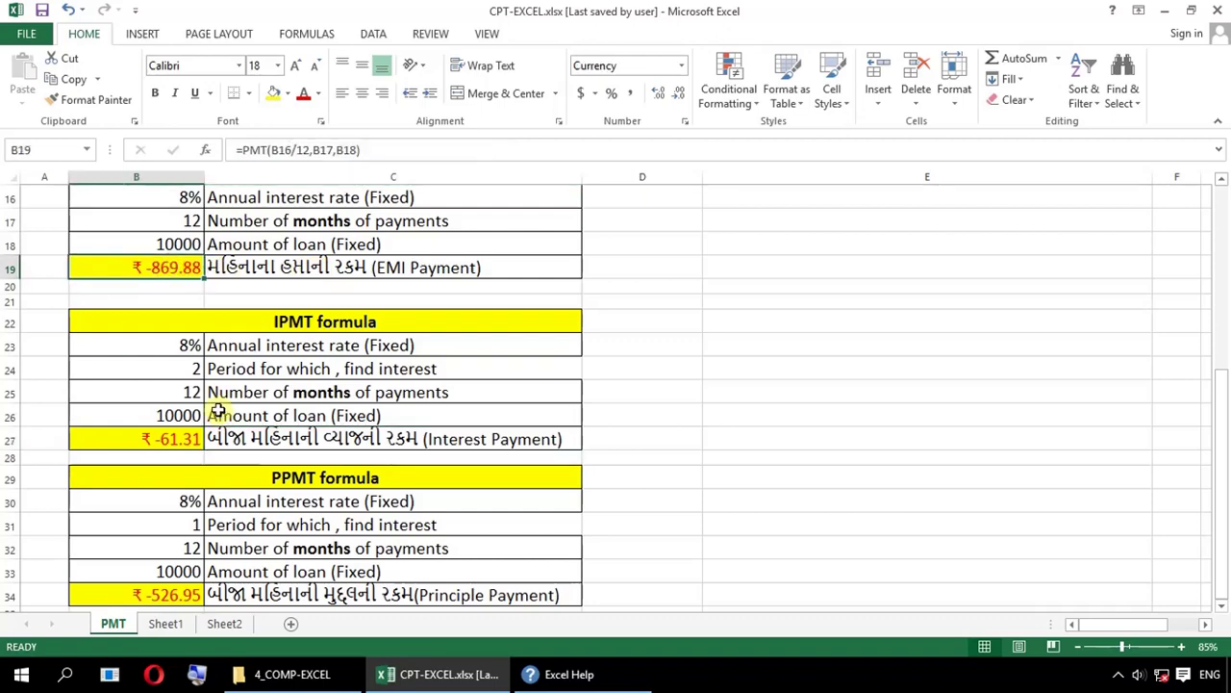
scroll(434, 472, down, 1)
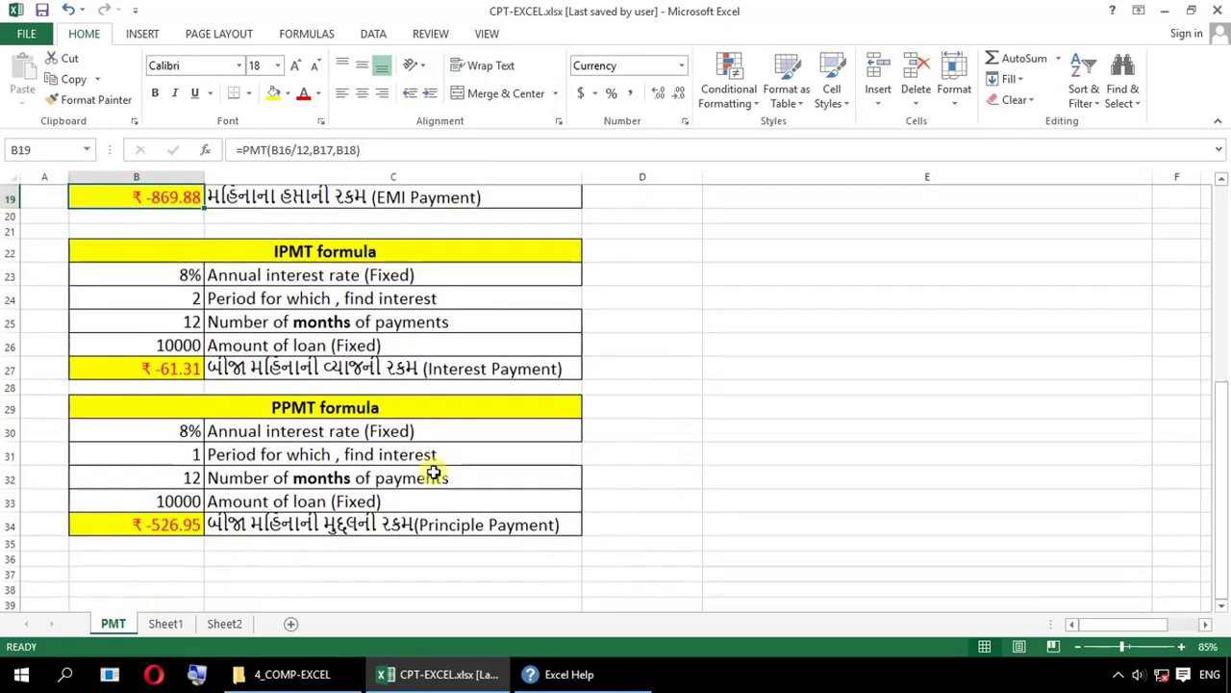
click(279, 407)
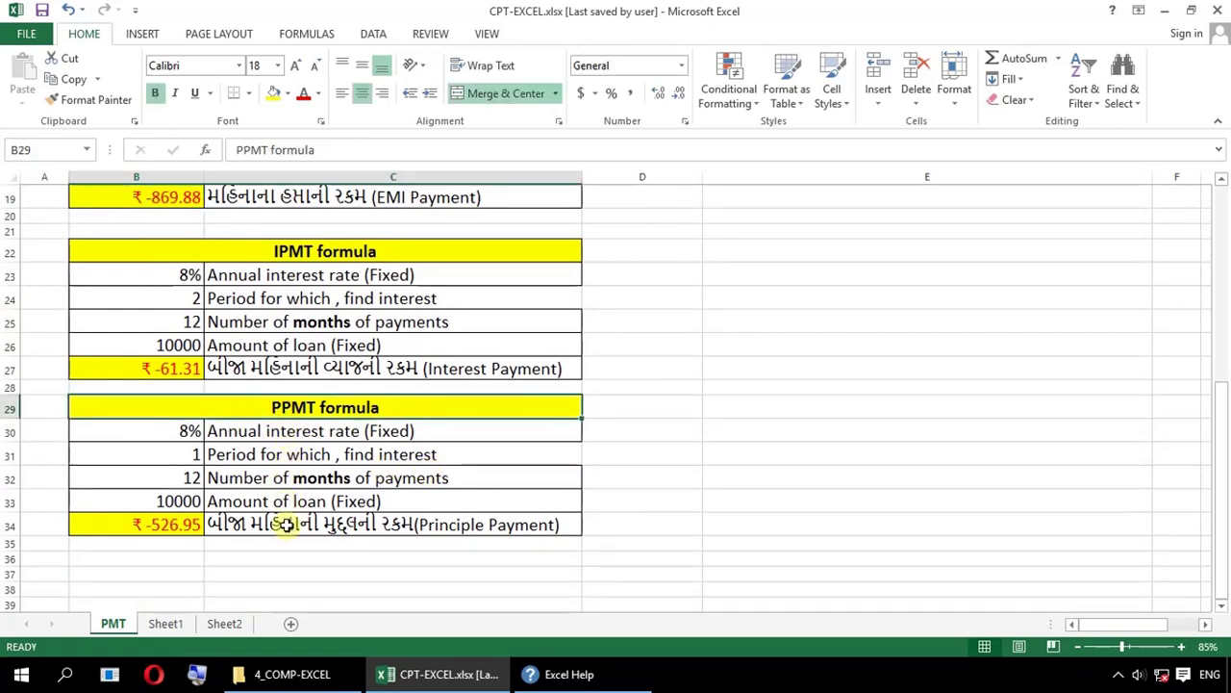
click(177, 371)
click(156, 456)
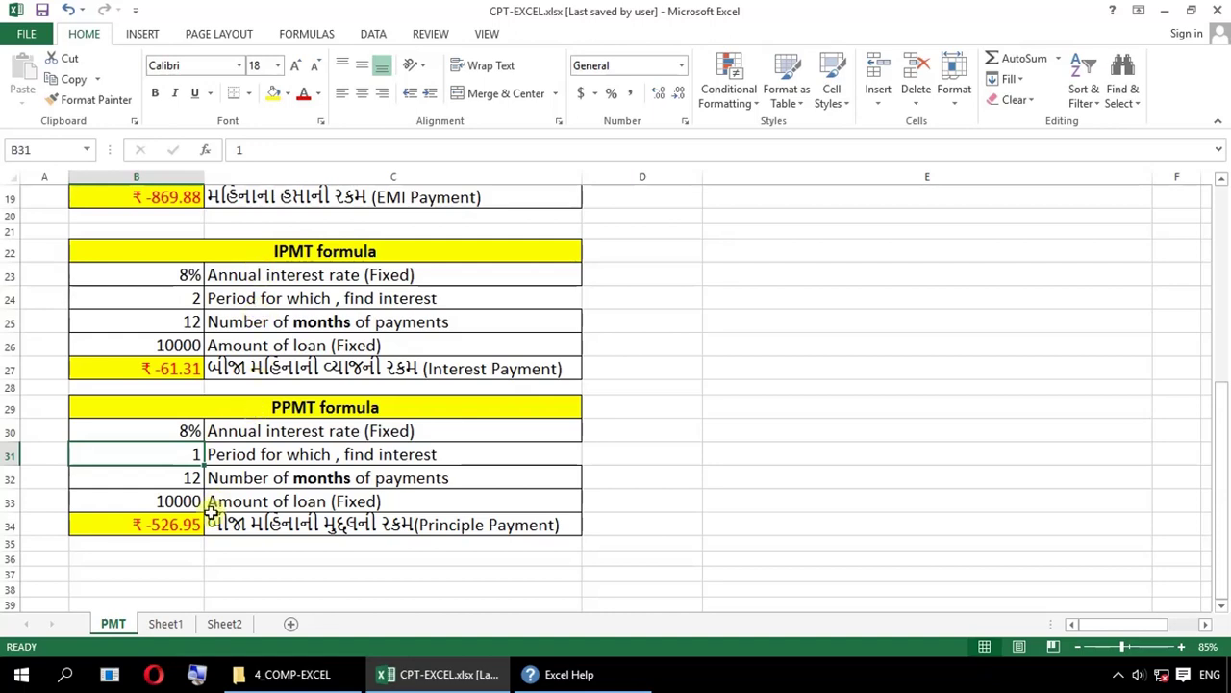
- Change the PPMT rate argument in B34 from B30 to B30/12
double_click(184, 524)
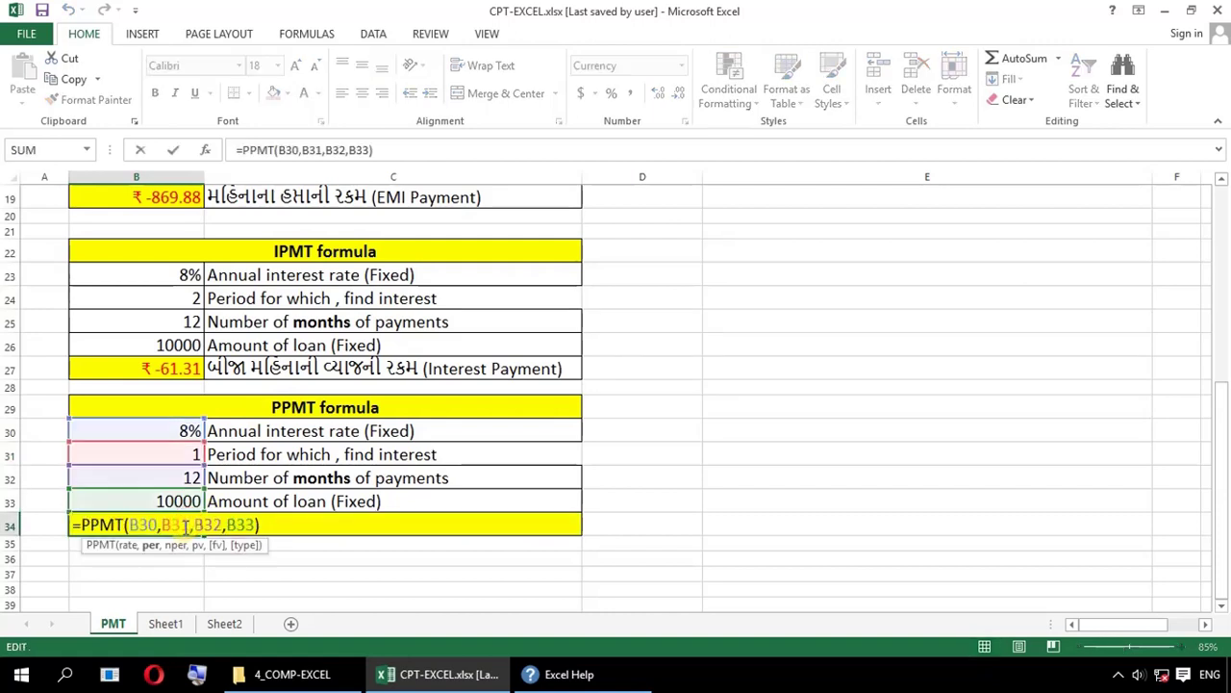
click(157, 525)
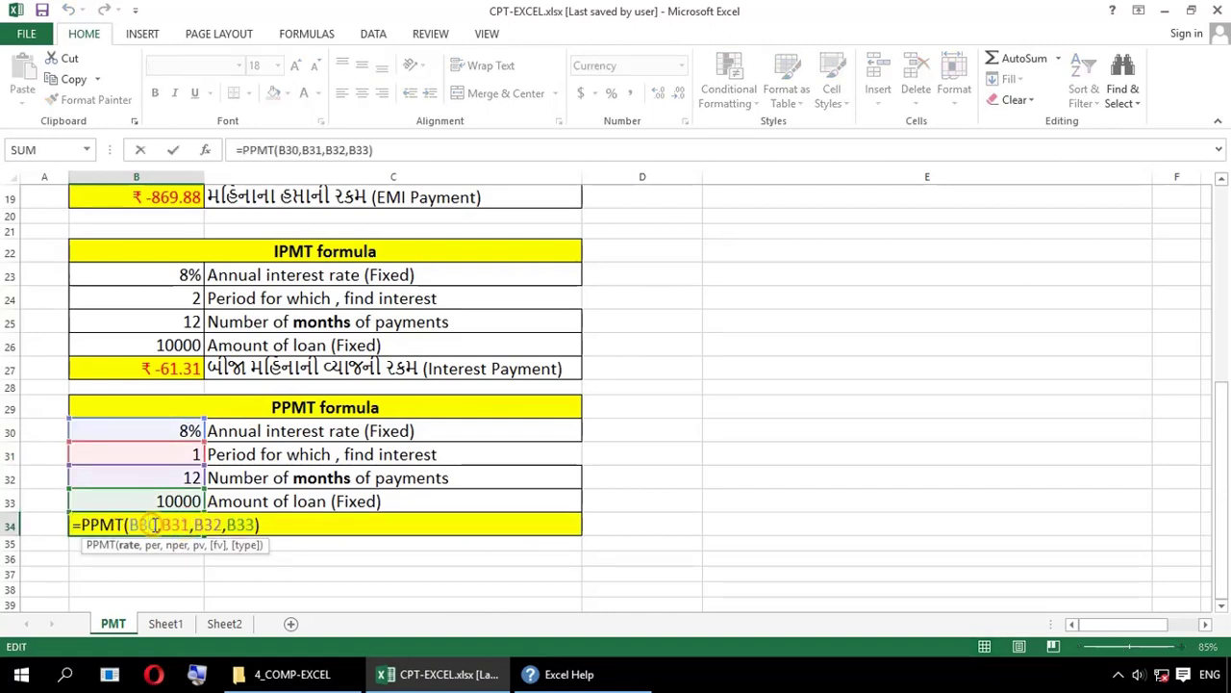
text(/1)
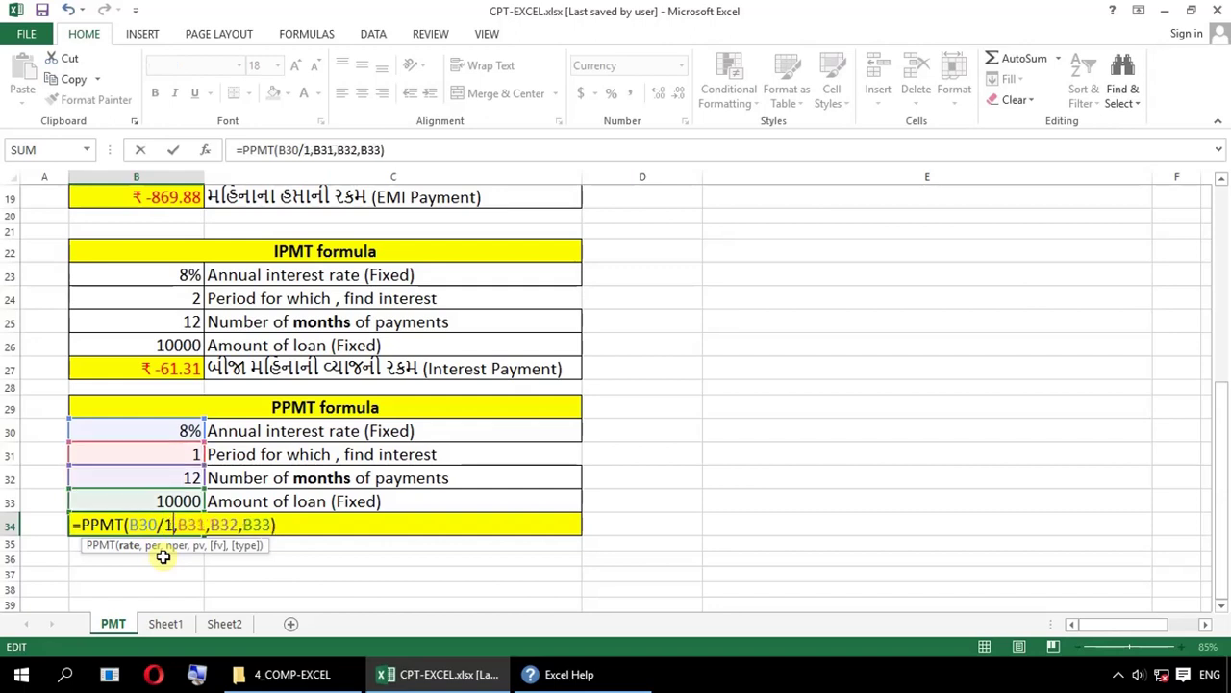
text(2)
key(ctrl+Return)
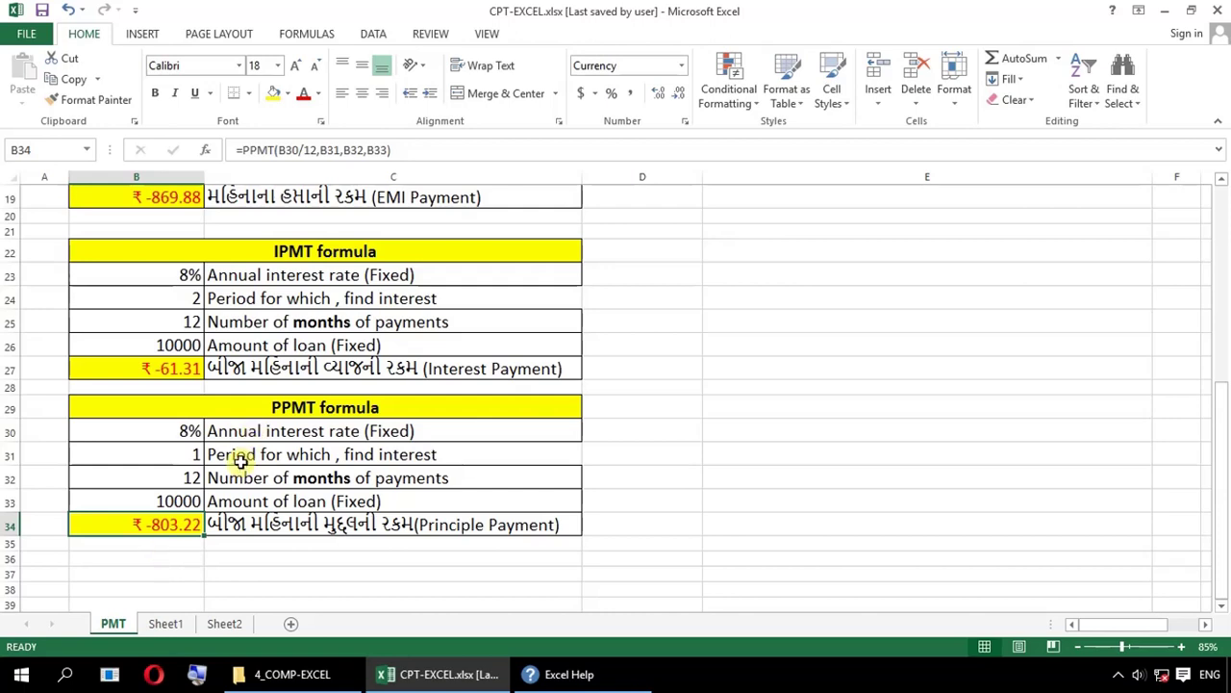
- Set the PPMT period in B31 to 2 so B34 returns ₹ -808.57
click(193, 454)
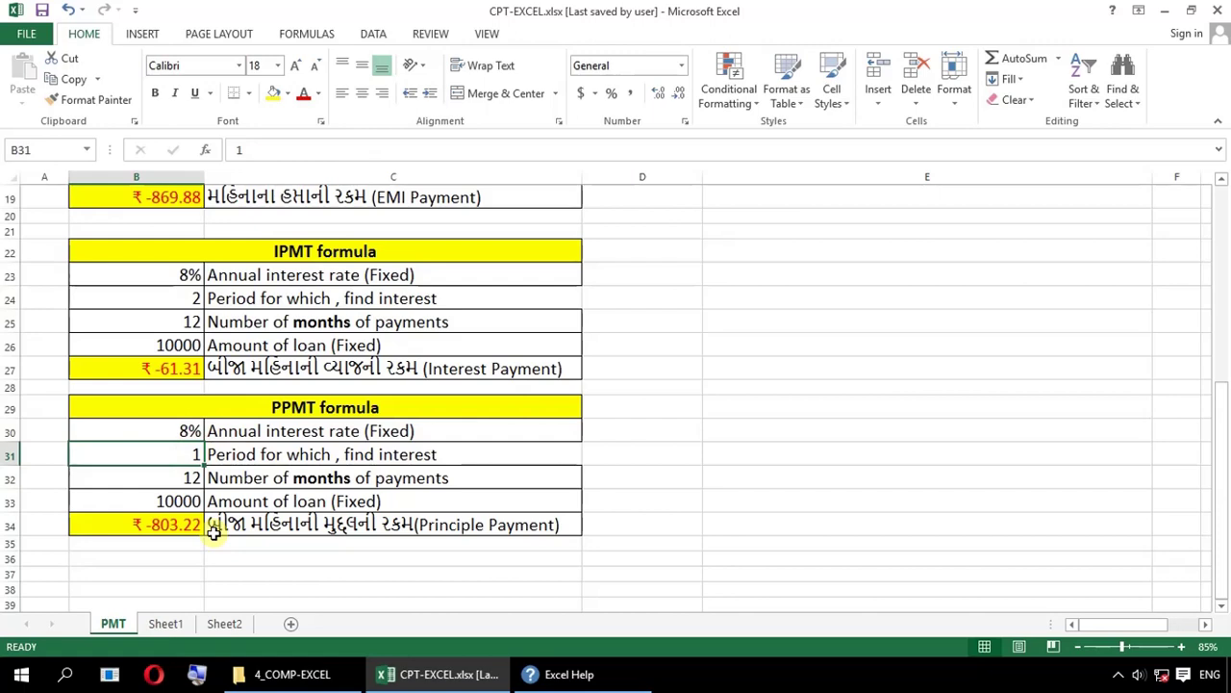
text(2)
key(Return)
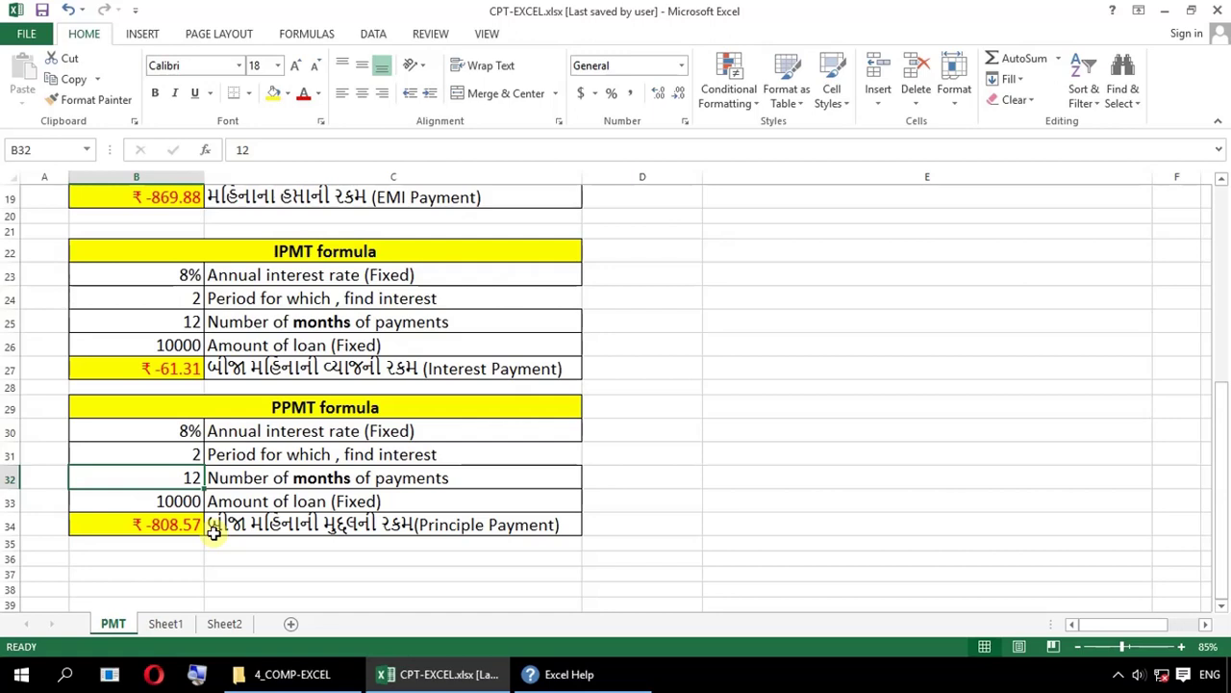
key(Tab)
key(Return)
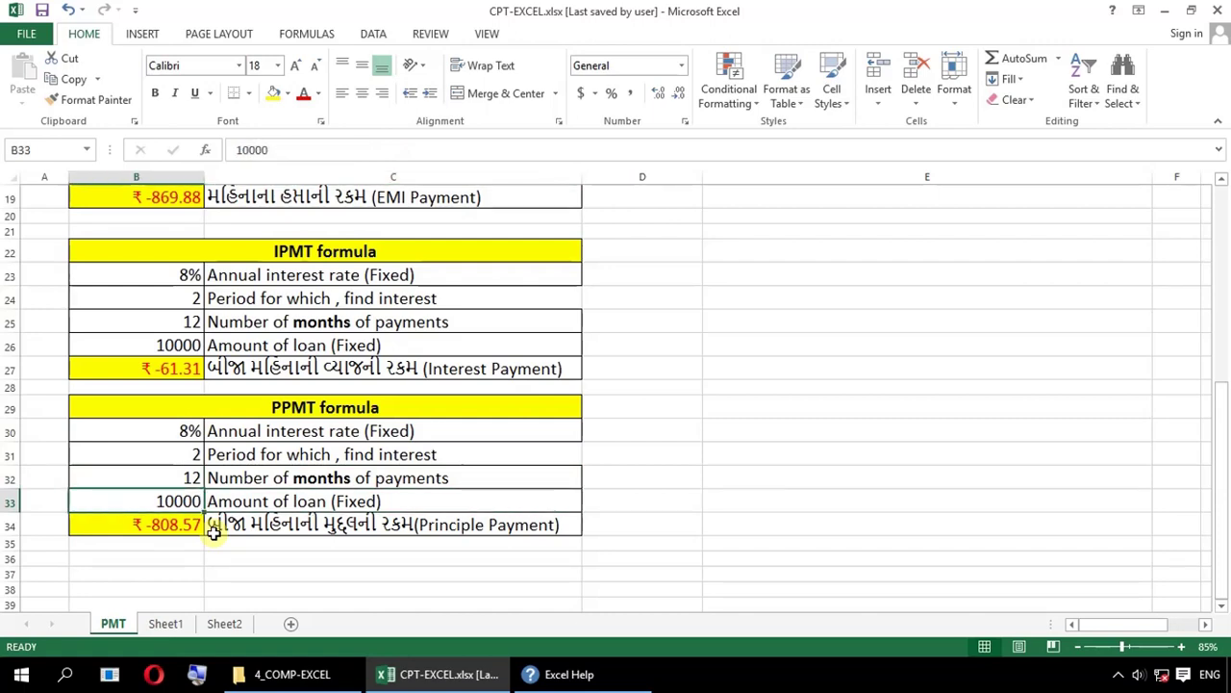
key(Down)
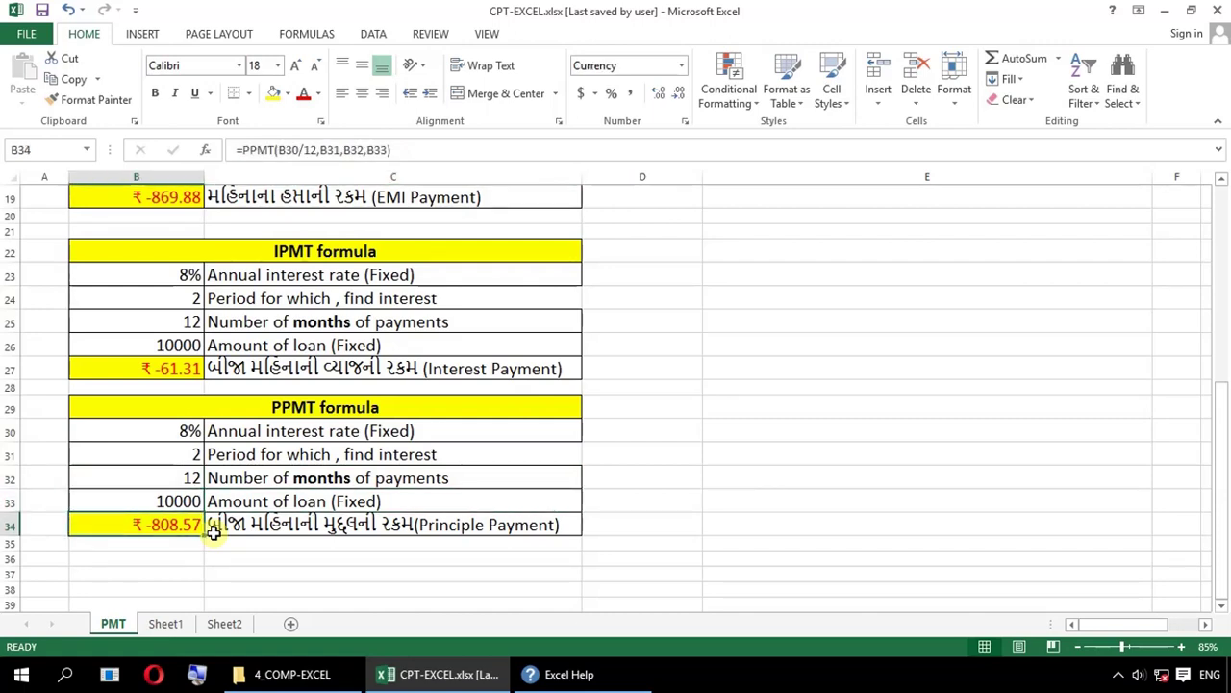
scroll(214, 532, up, 3)
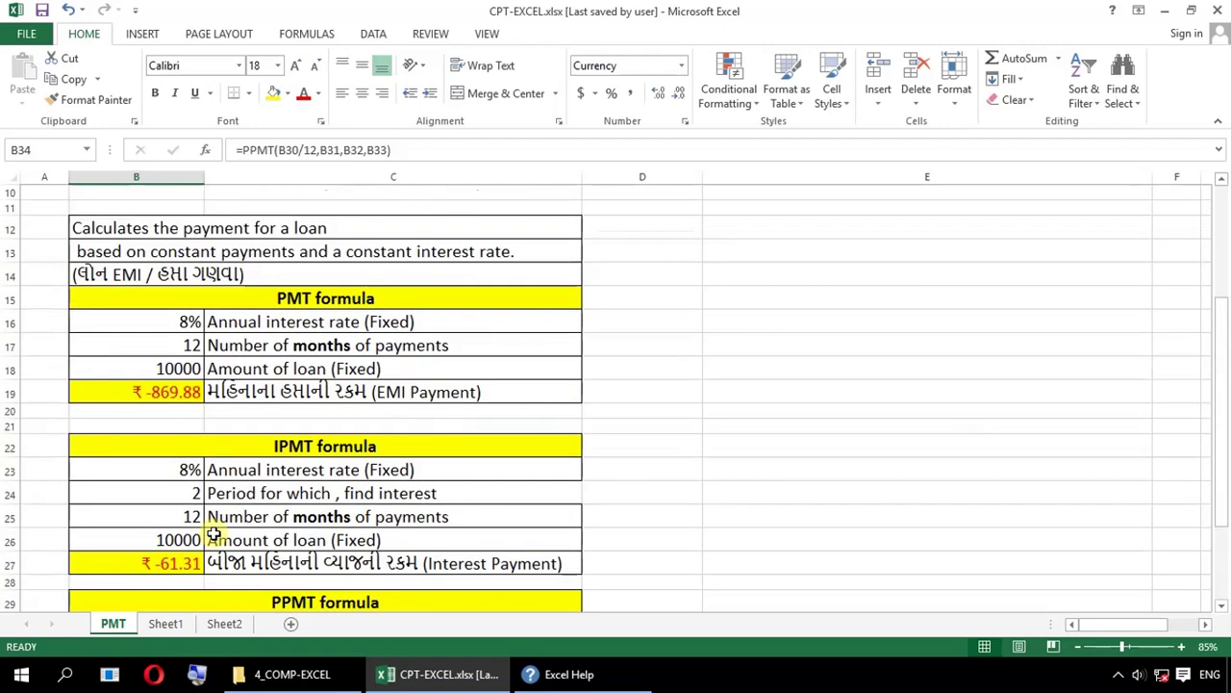
scroll(209, 531, down, 2)
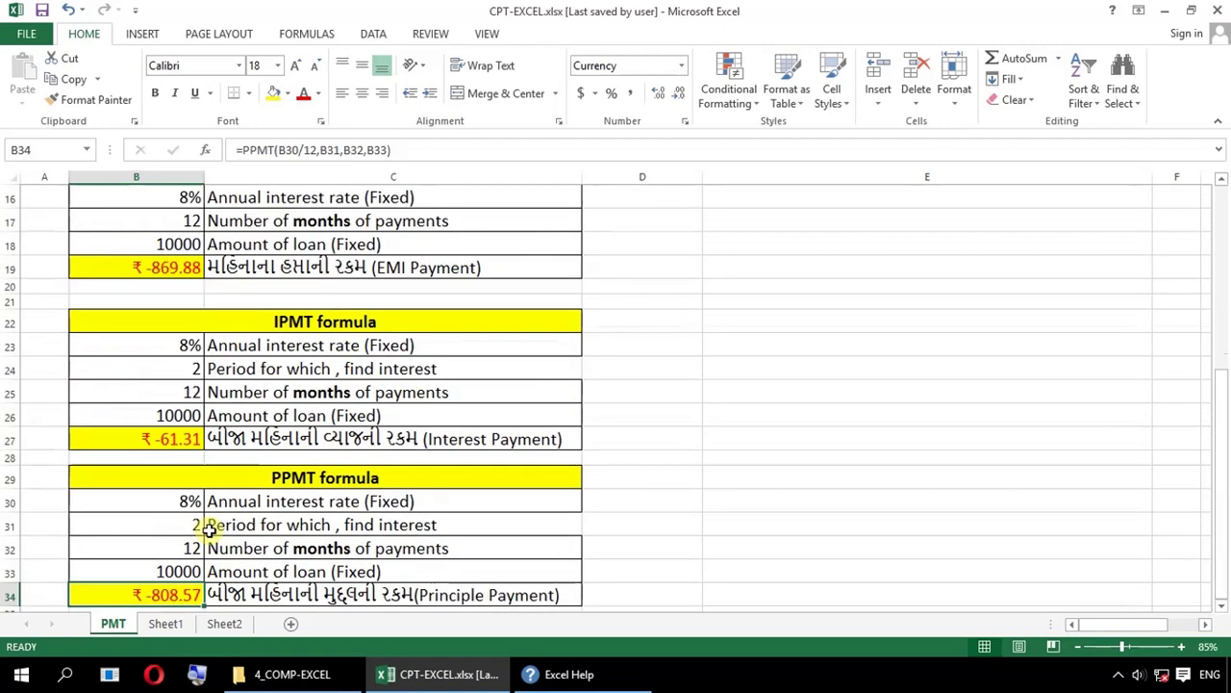
scroll(210, 531, down, 1)
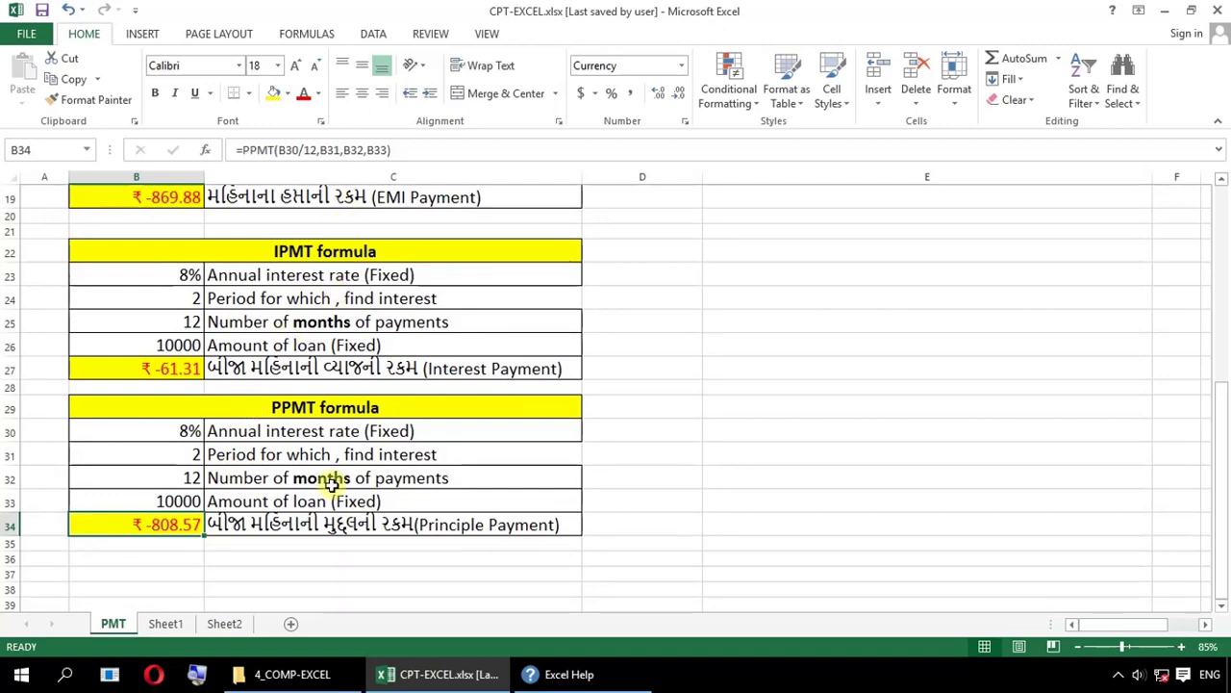
click(166, 623)
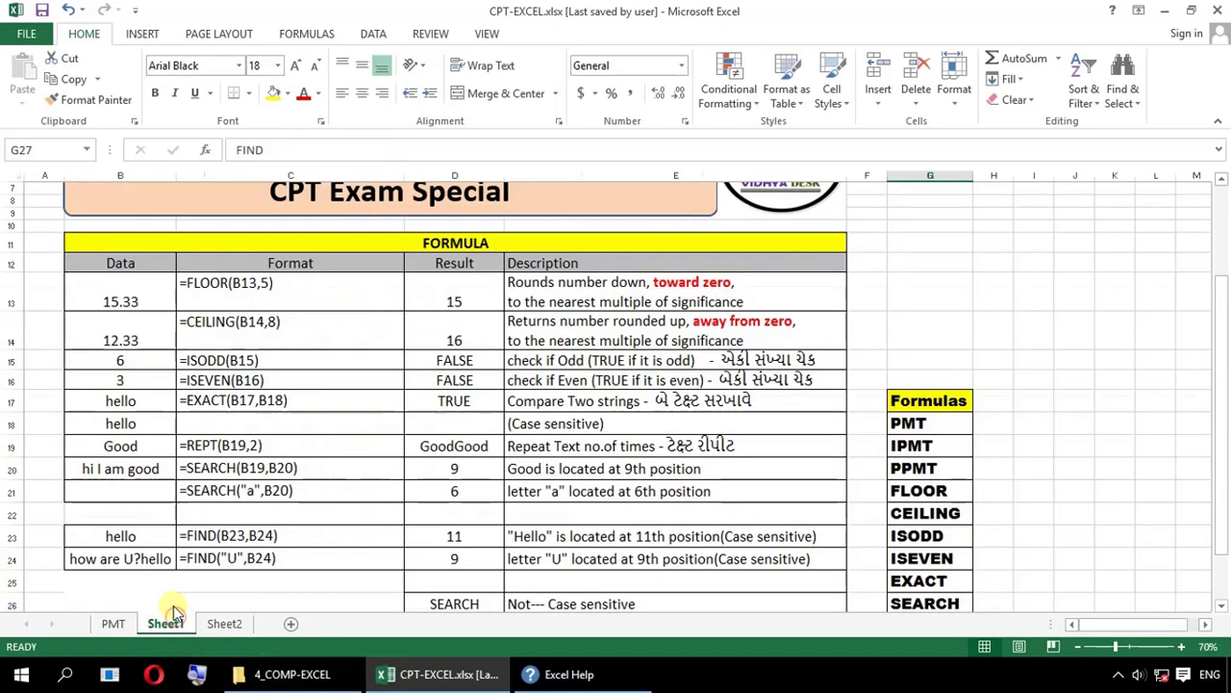
drag(323, 287, 326, 334)
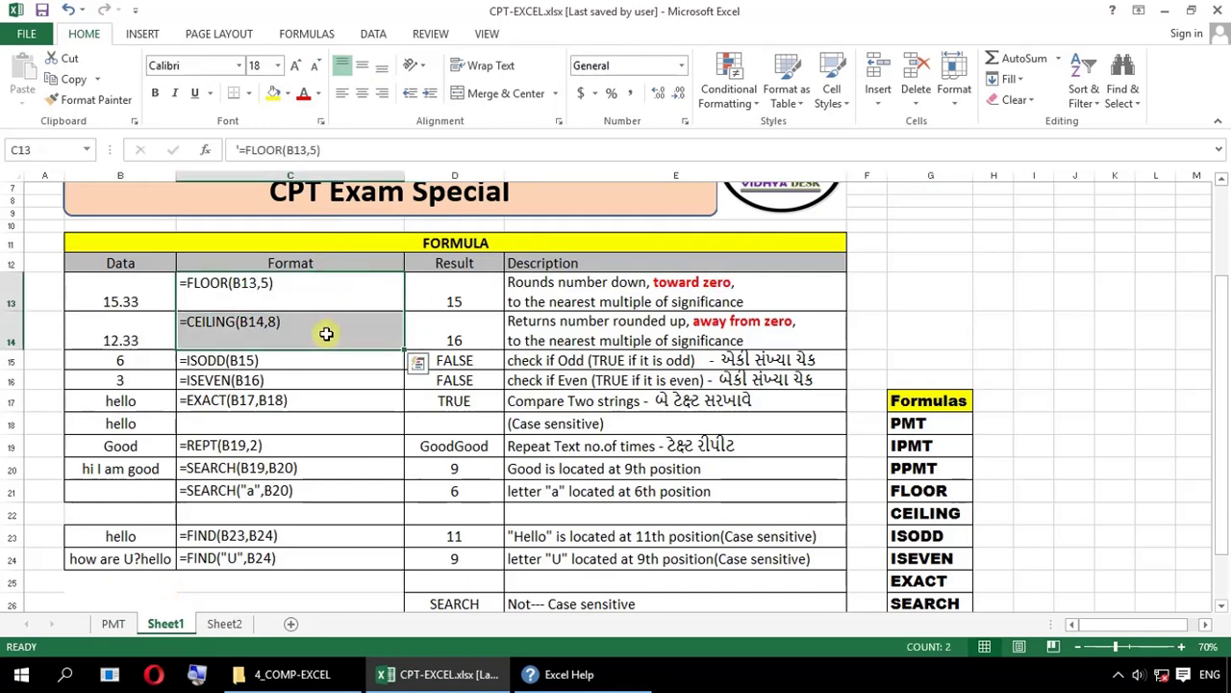
click(135, 300)
click(135, 341)
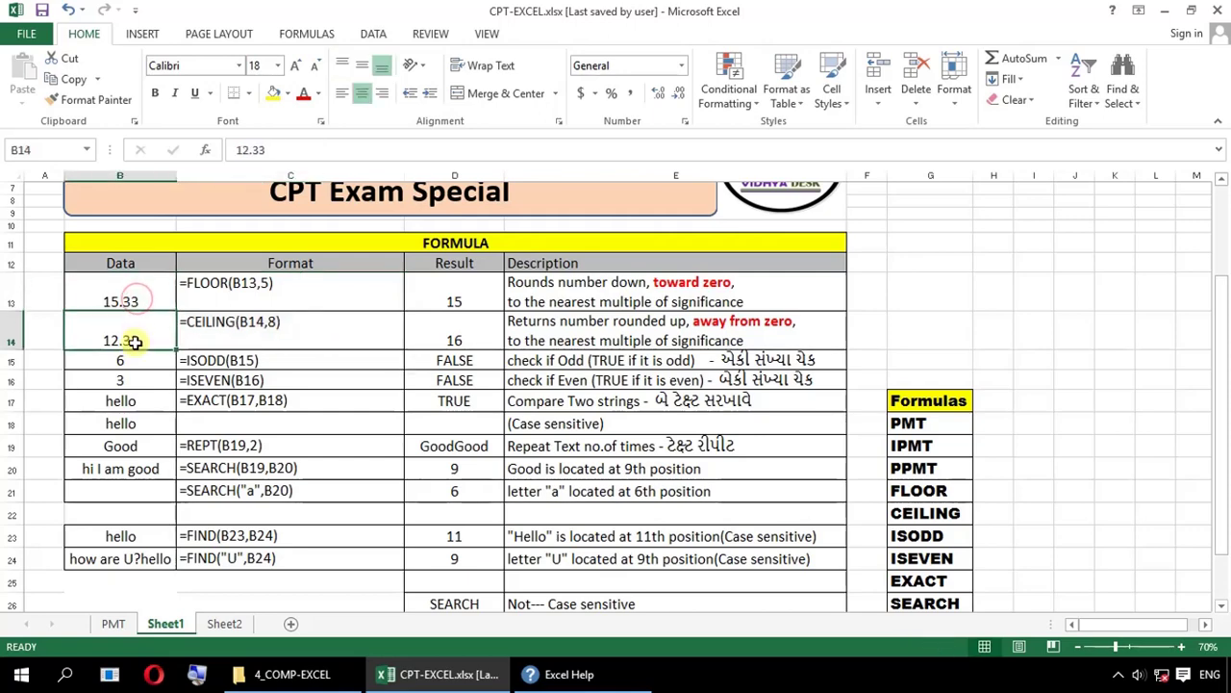
click(243, 284)
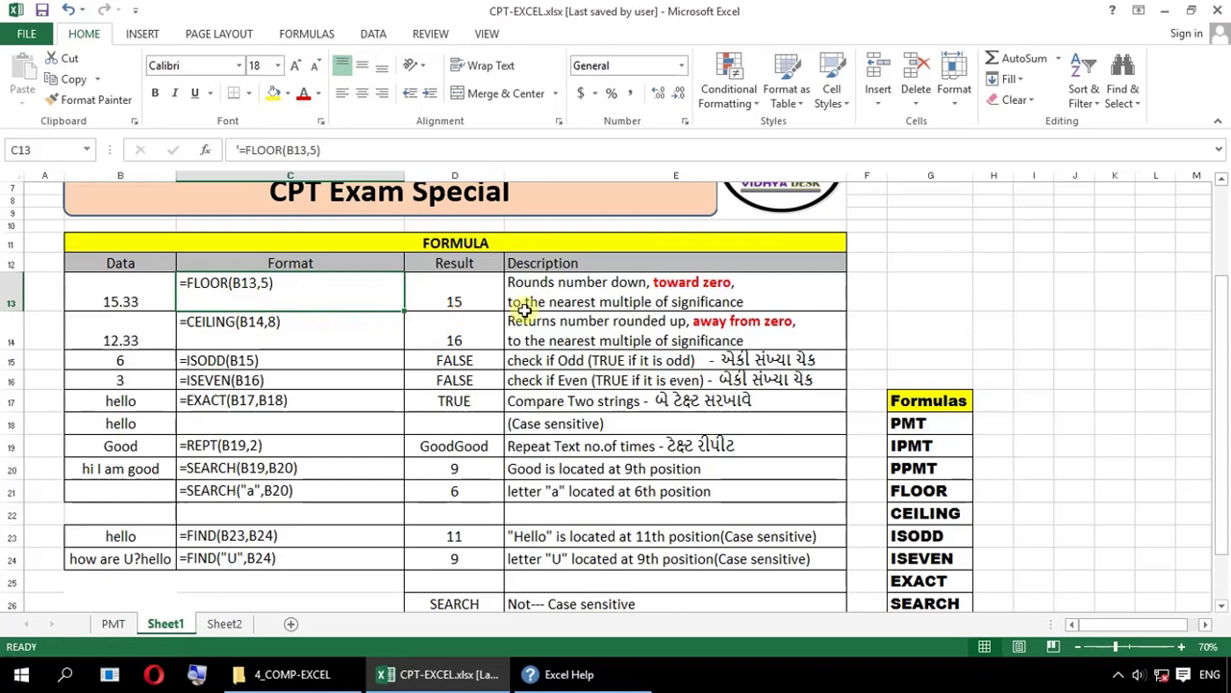
double_click(655, 285)
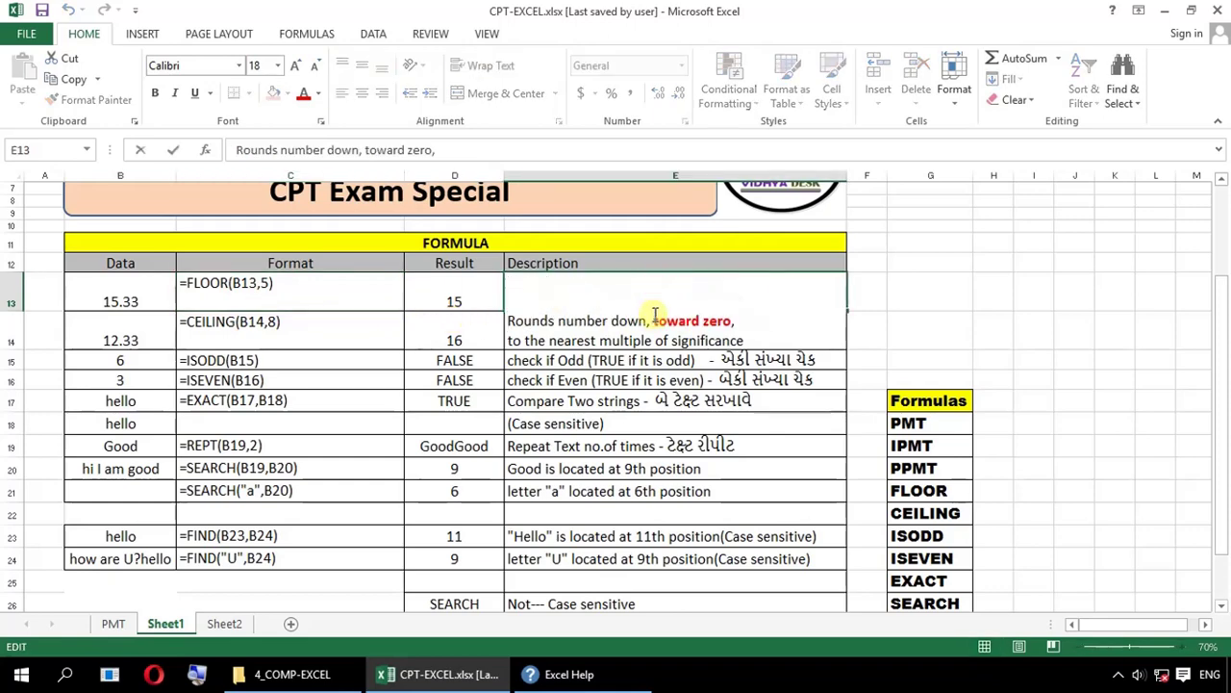
drag(653, 320, 734, 319)
key(ctrl+b)
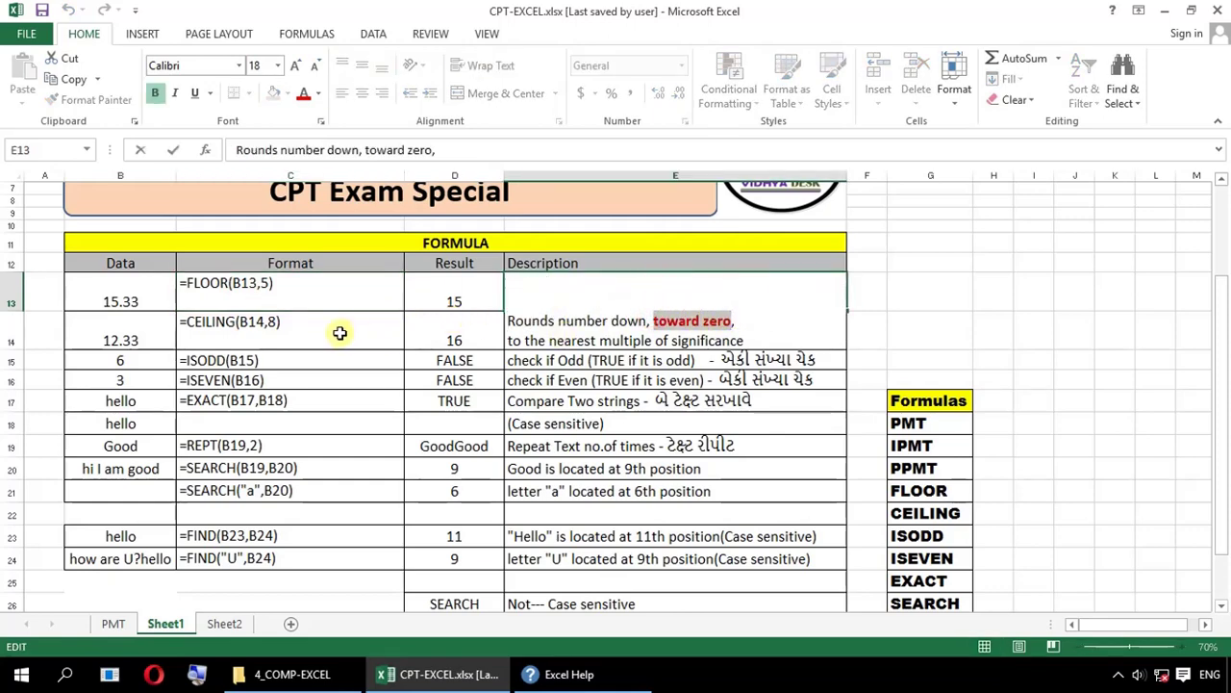
key(ctrl+Return)
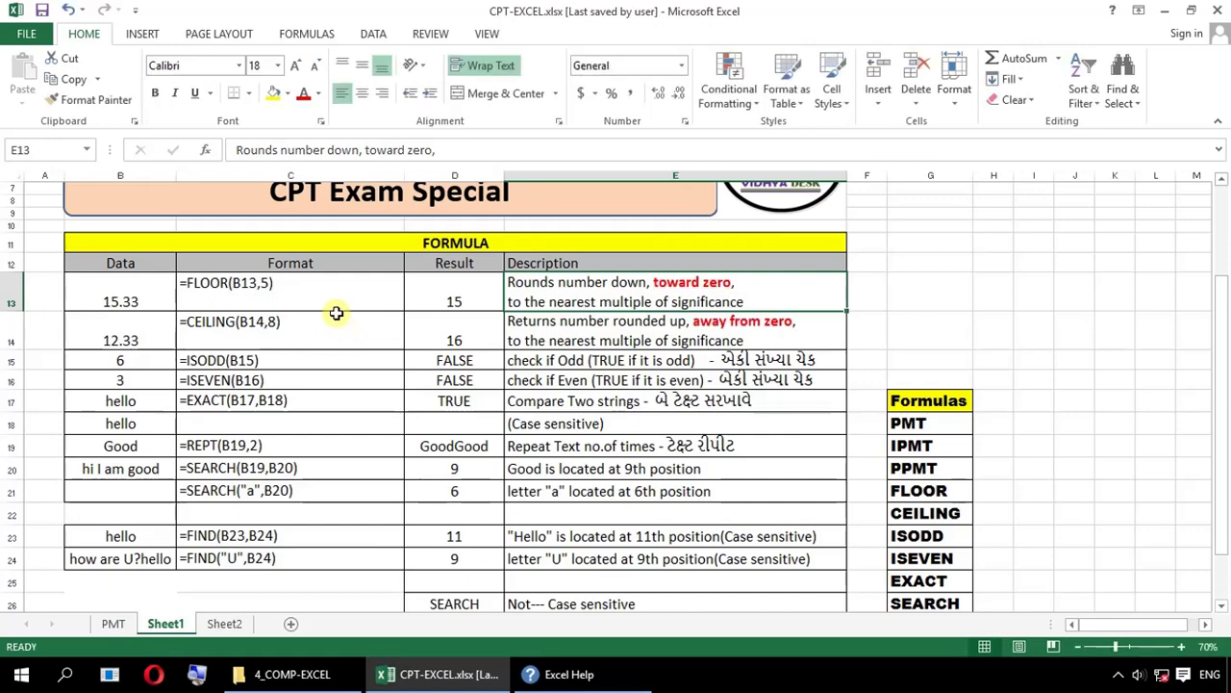
double_click(260, 283)
key(Home)
text(')
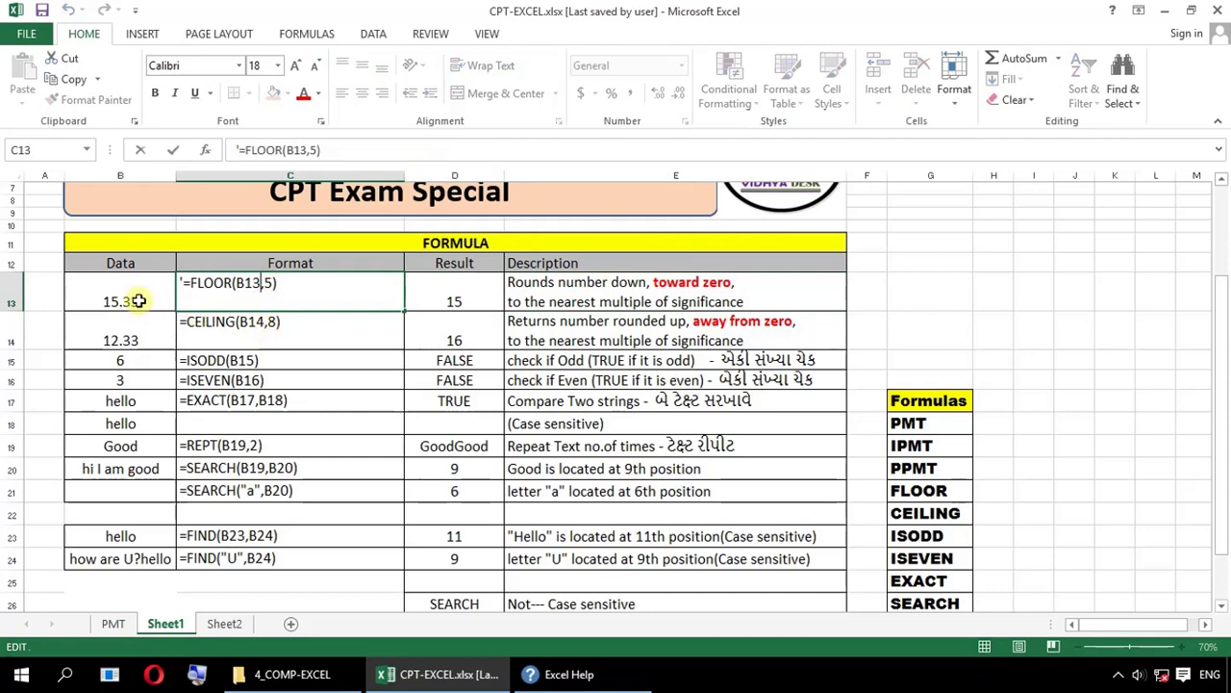
key(ctrl+Return)
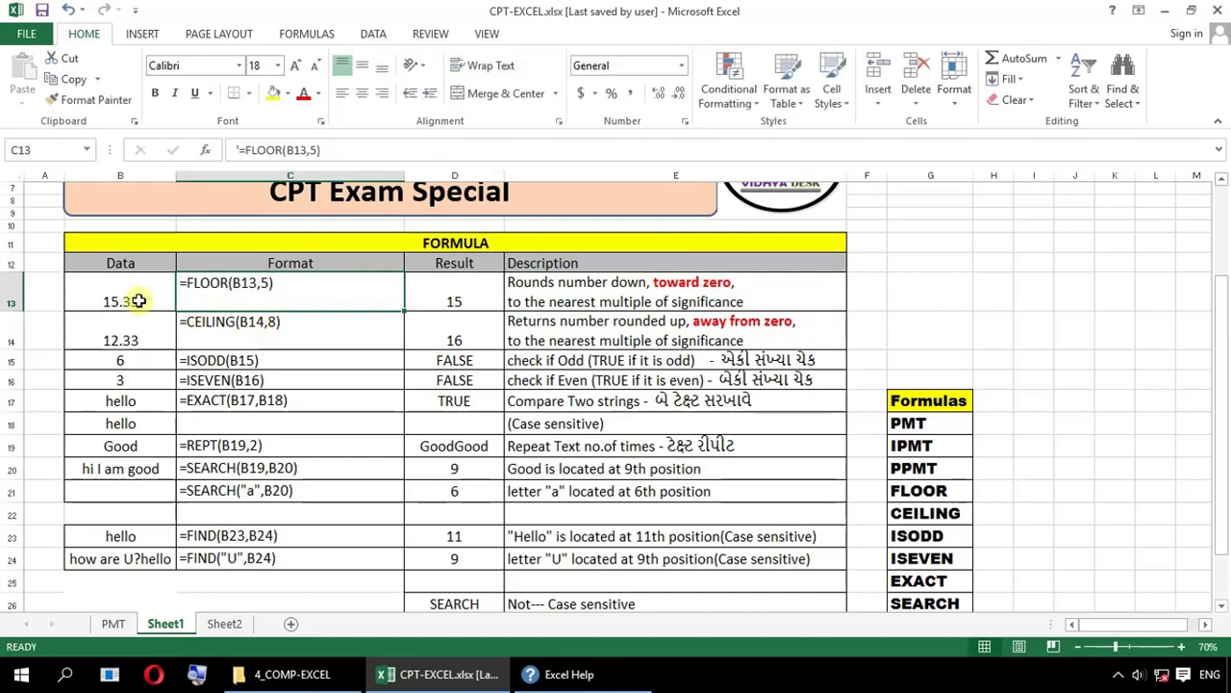
click(139, 301)
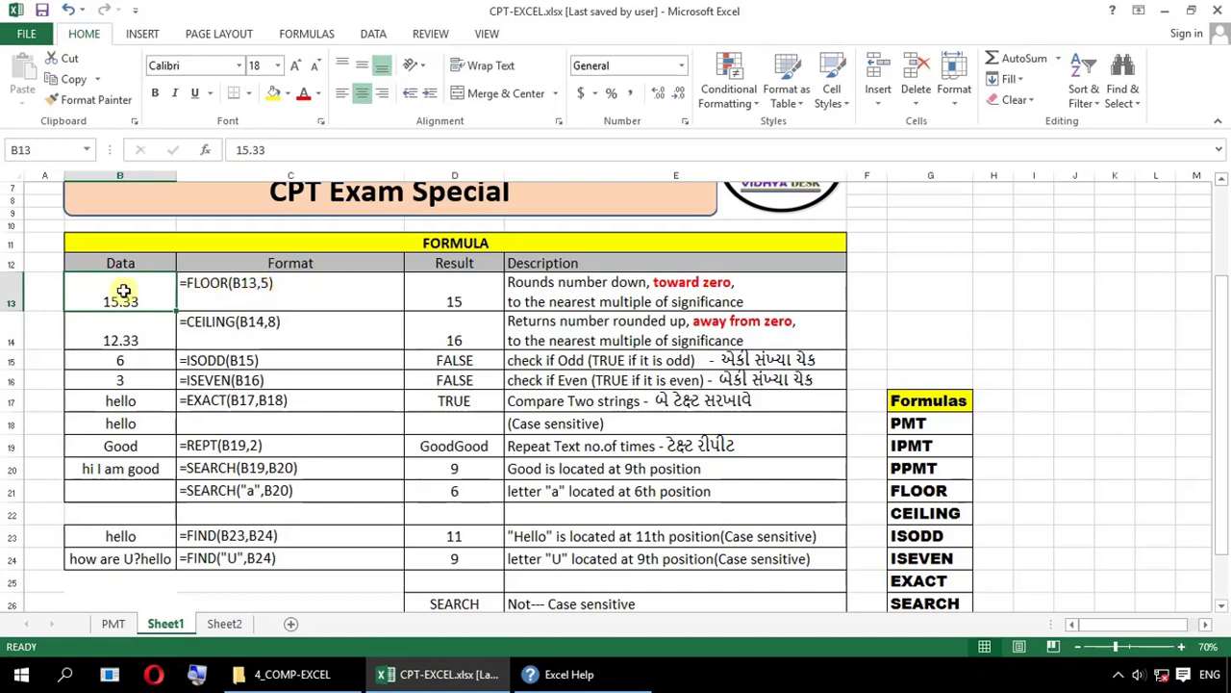
- Change the FLOOR significance in D13 from 5 to 4, giving 12
click(291, 294)
click(450, 300)
double_click(450, 300)
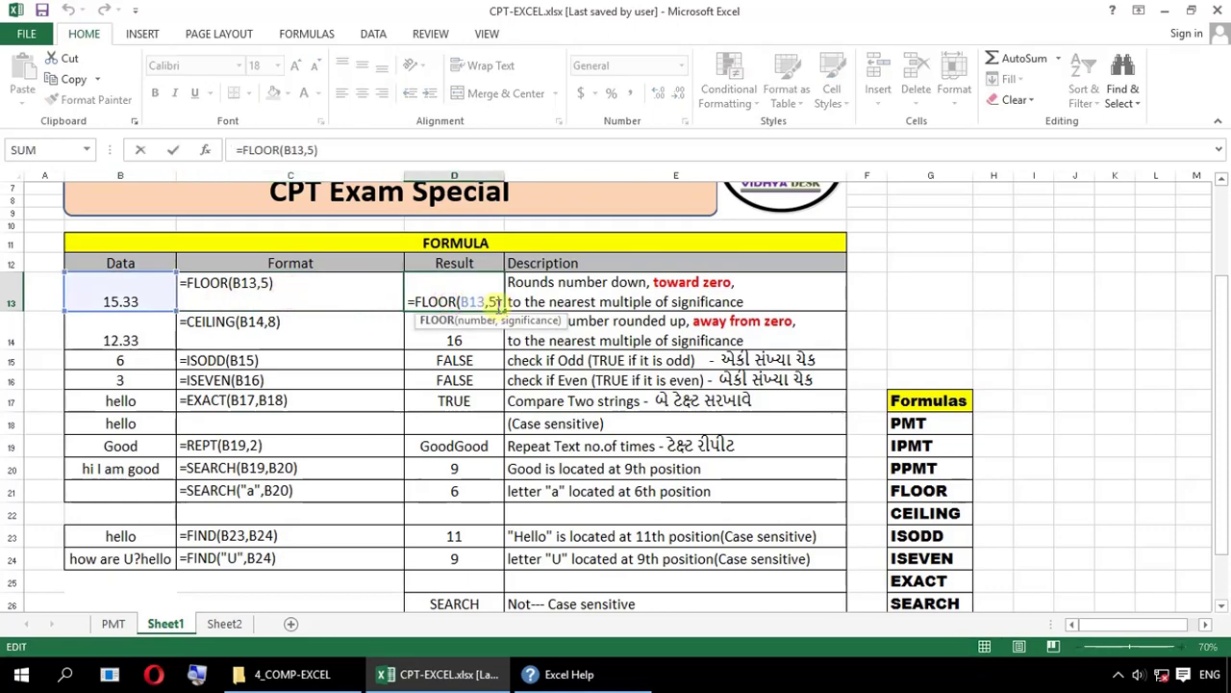
key(BackSpace)
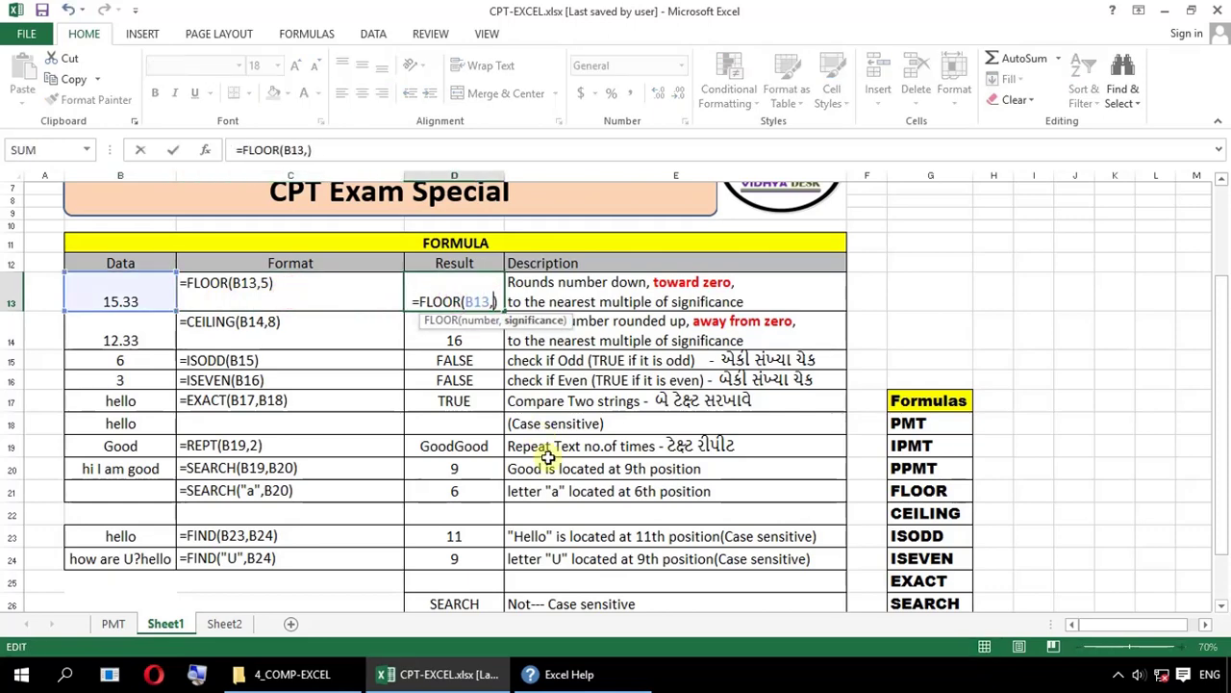
text(4)
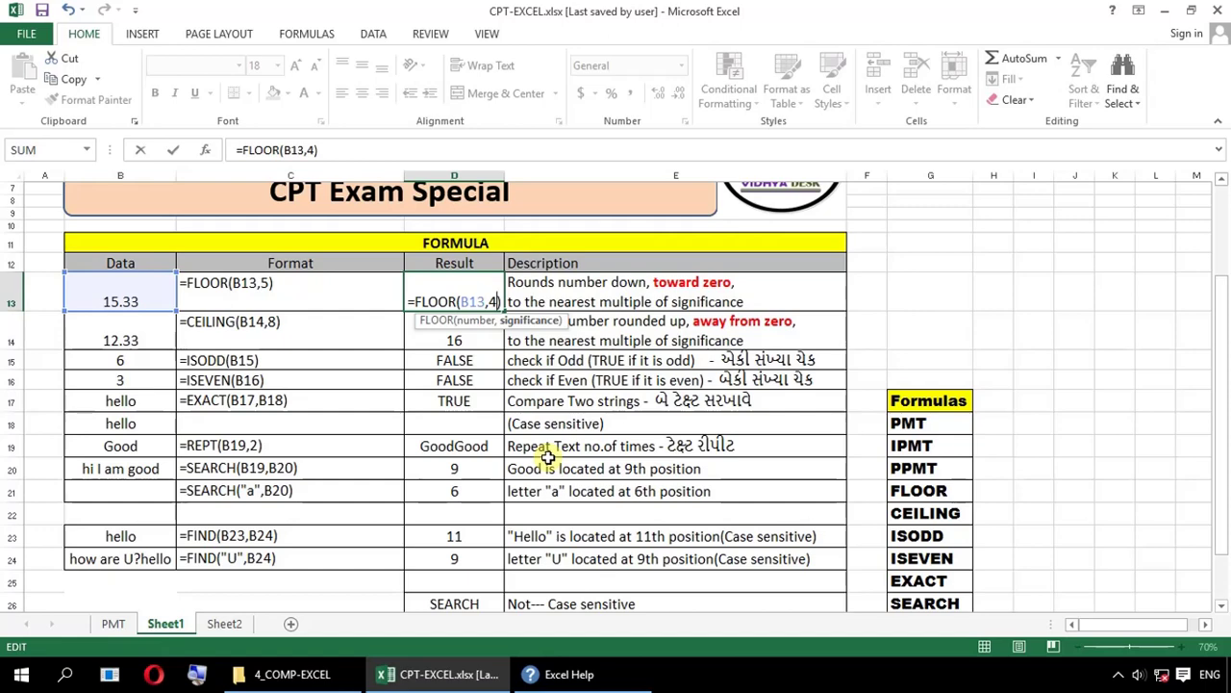
key(ctrl+Return)
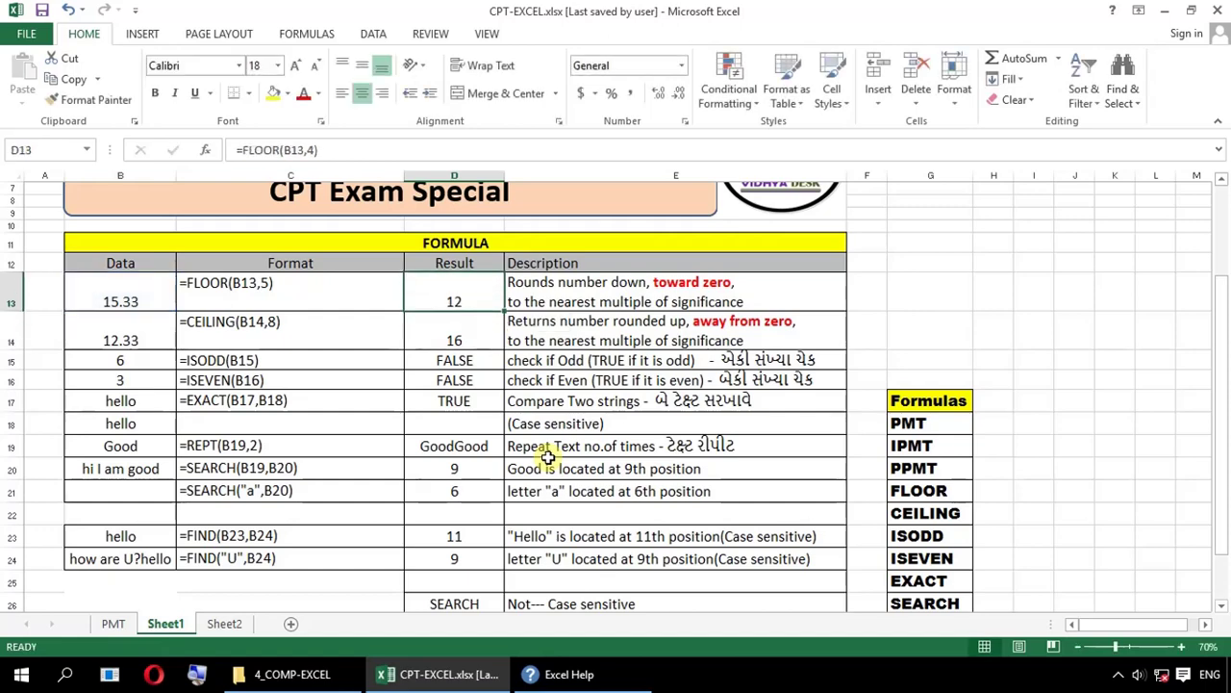
- Try FLOOR significances 5 and then 2 in D13, ending with =FLOOR(B13,2) giving 14
key(Left)
key(Left)
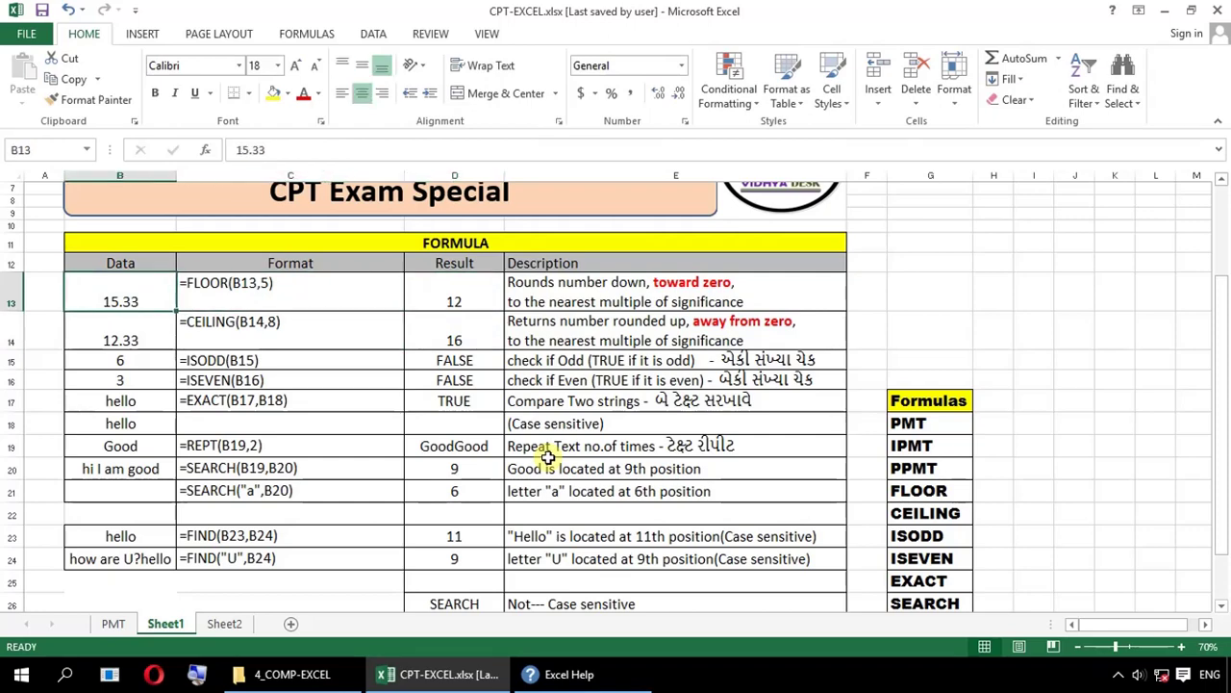
key(Right)
key(Right)
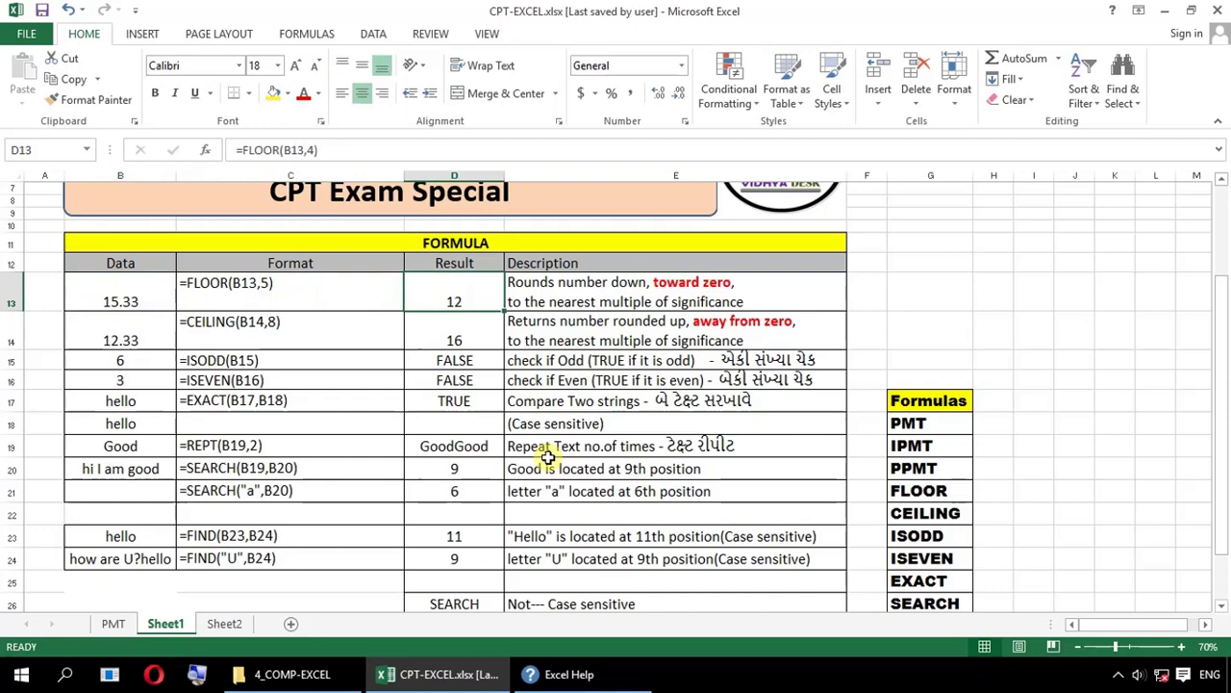
key(F2)
key(BackSpace)
key(BackSpace)
text(5))
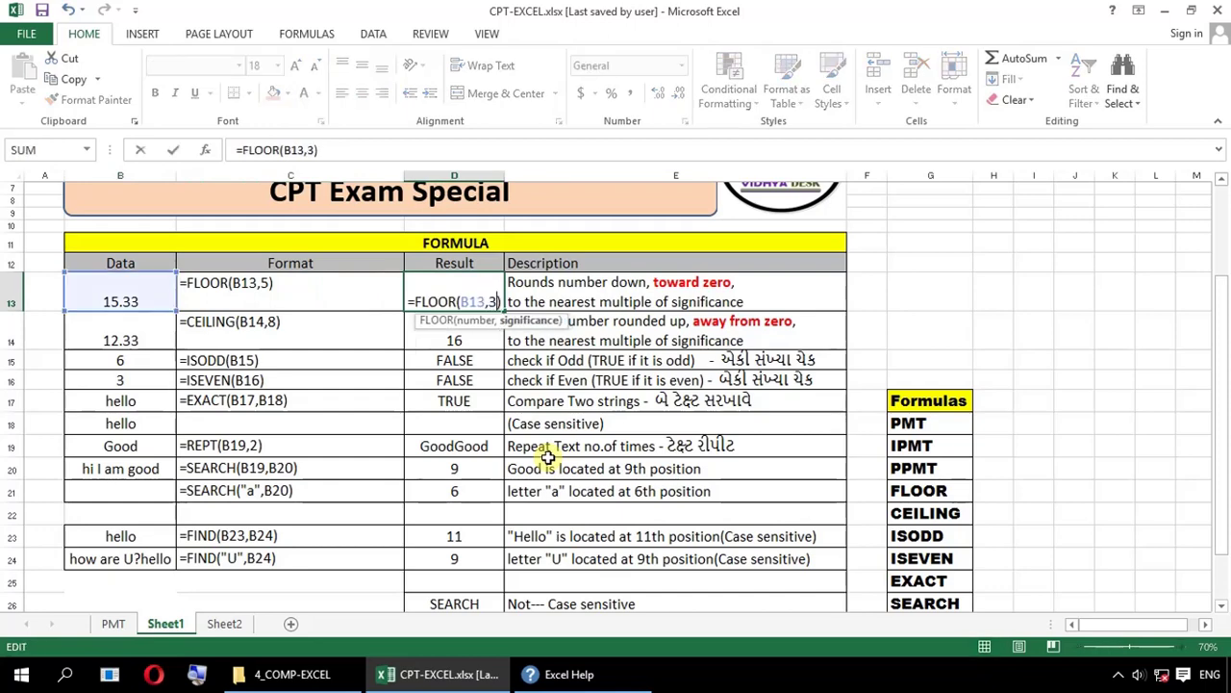
key(Return)
key(Up)
key(F2)
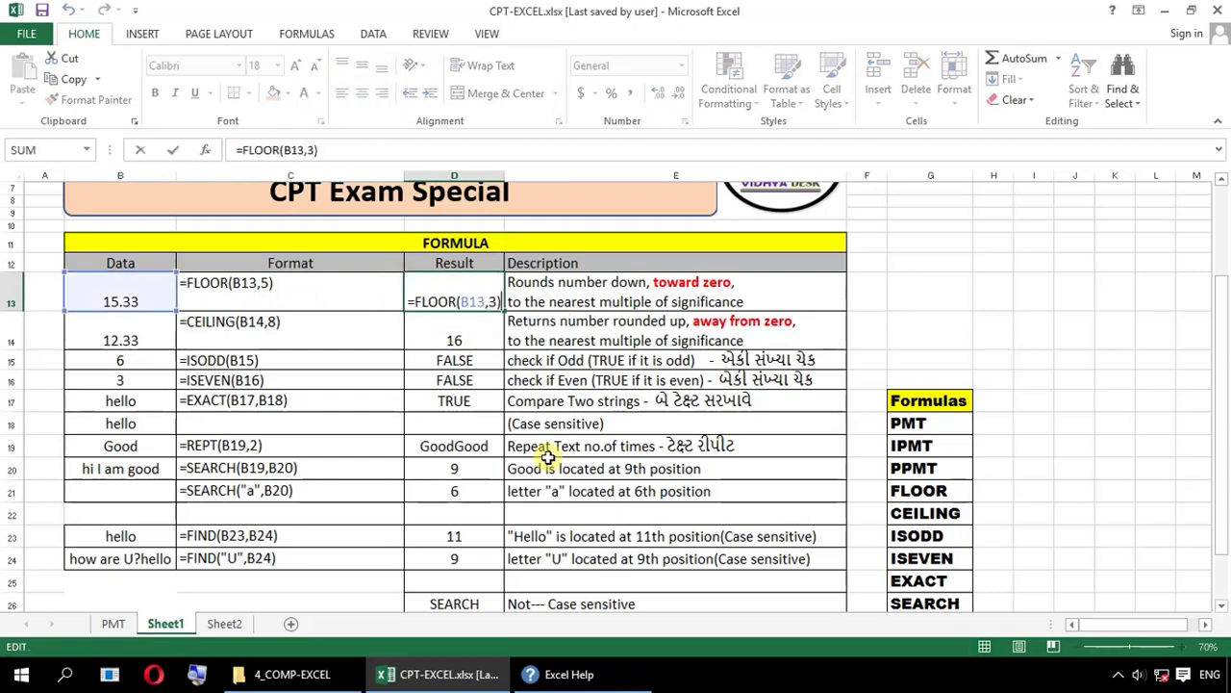
key(BackSpace)
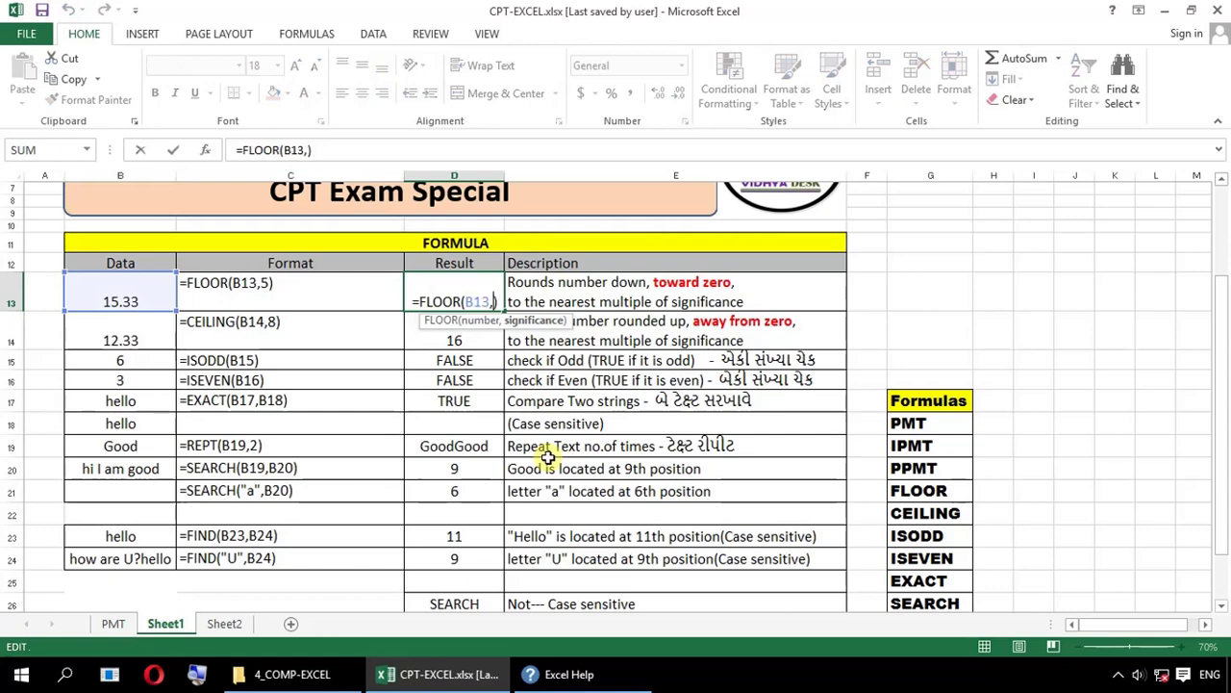
text(2)
key(Return)
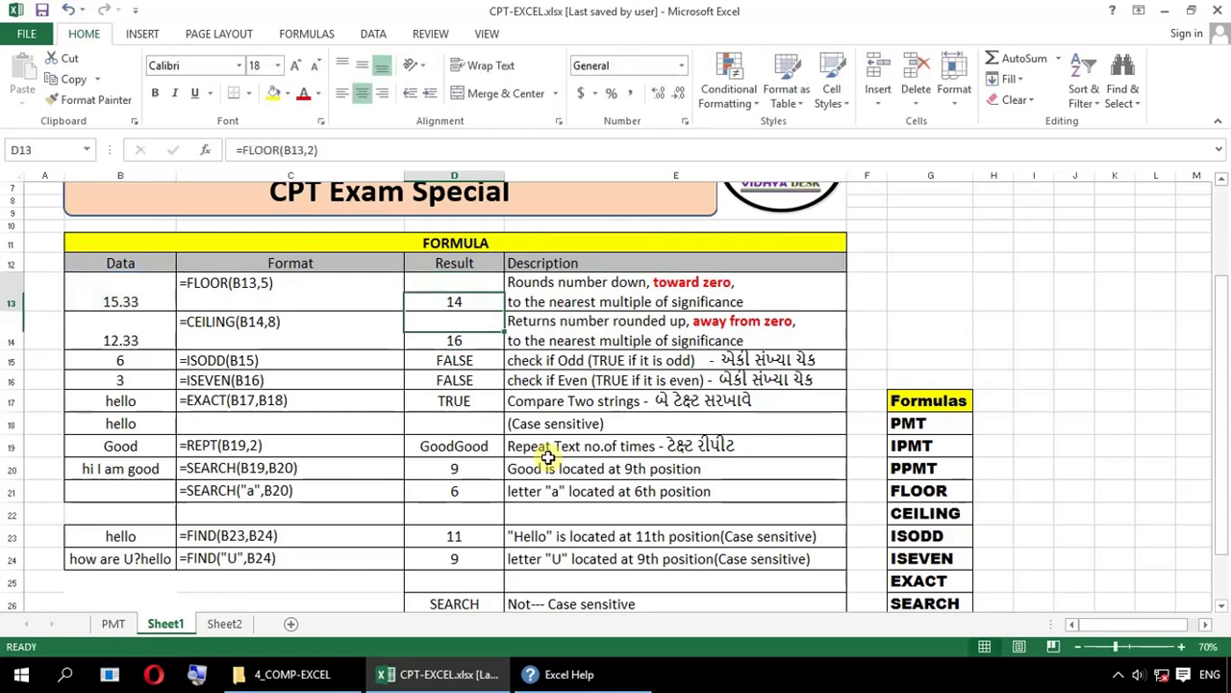
- Inspect the =CEILING(B14,8) formula in D14 without changing it, then move toward B14
key(Up)
key(Right)
key(Left)
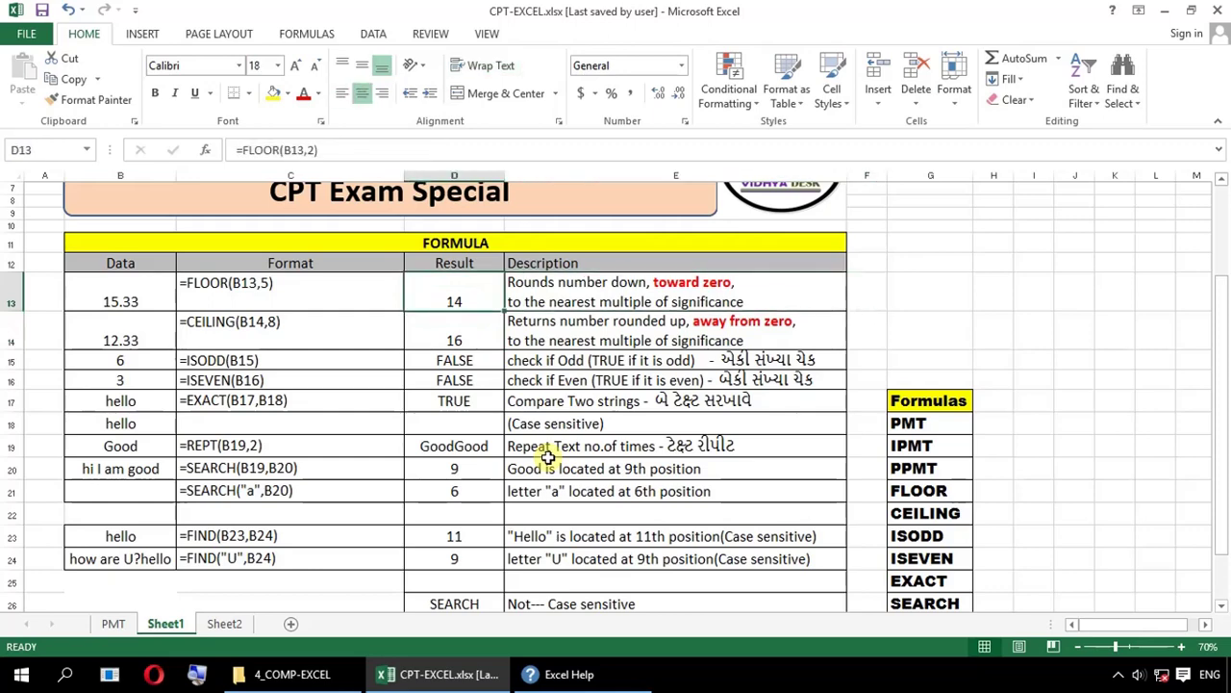
key(Left)
key(Left)
key(Down)
key(Right)
key(Right)
key(Left)
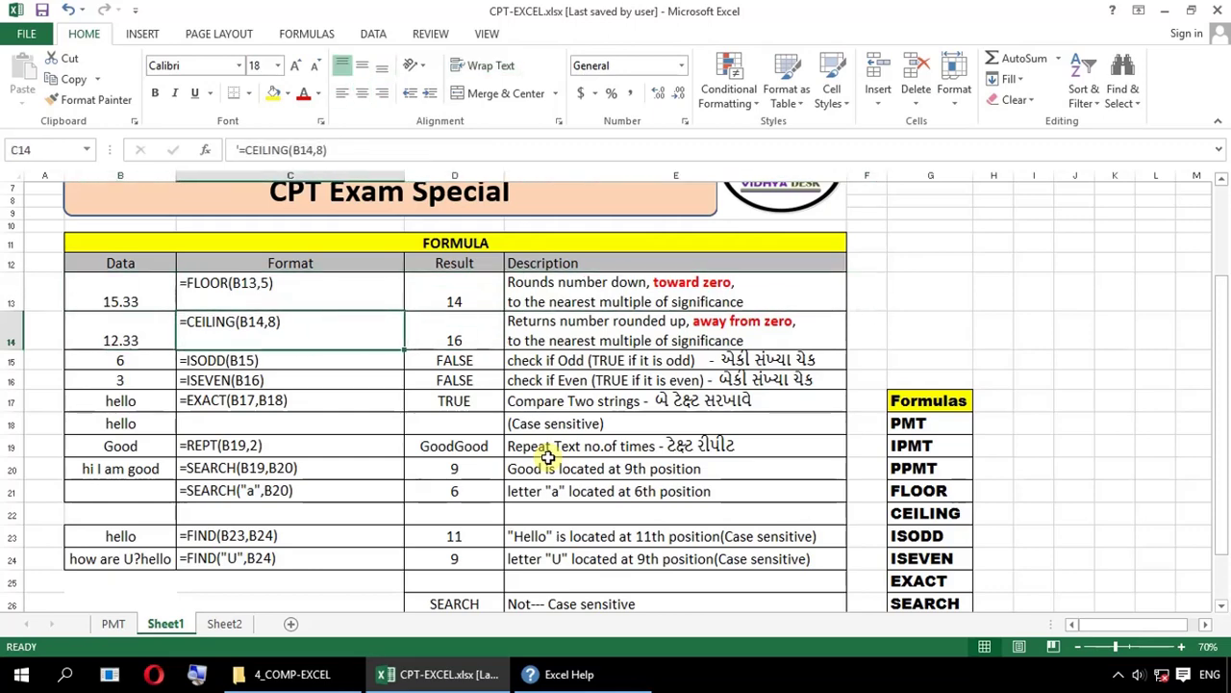
key(Right)
key(Right)
key(Left)
key(F2)
key(Escape)
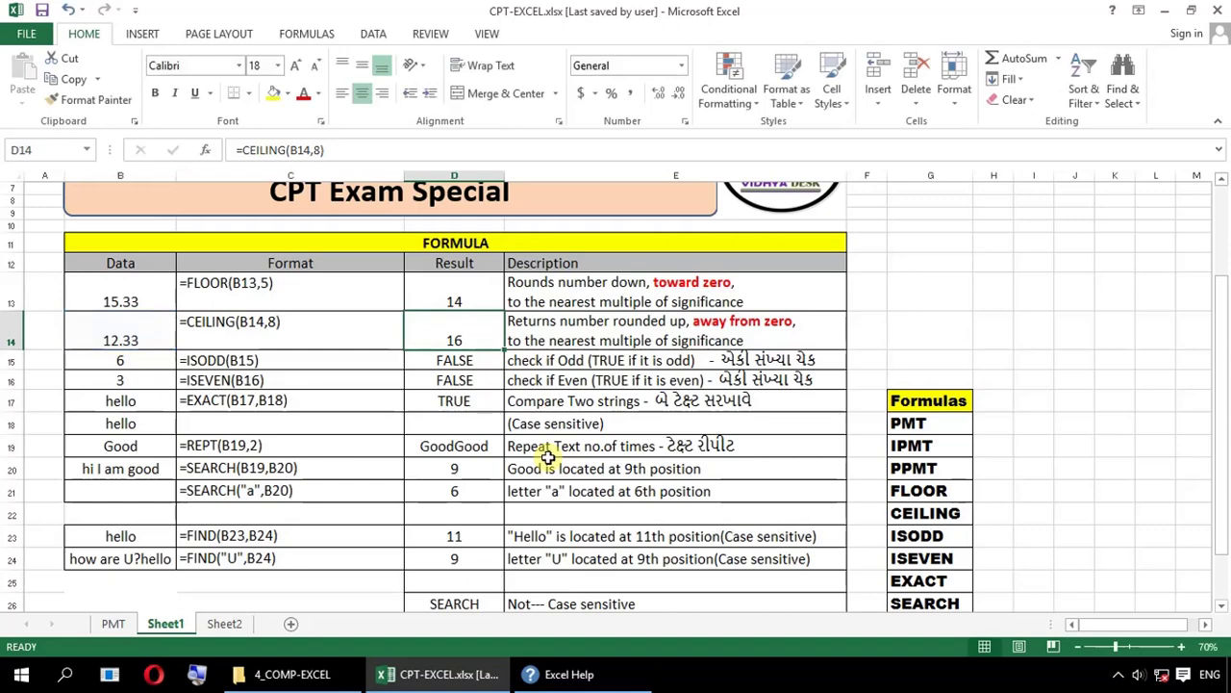
key(Left)
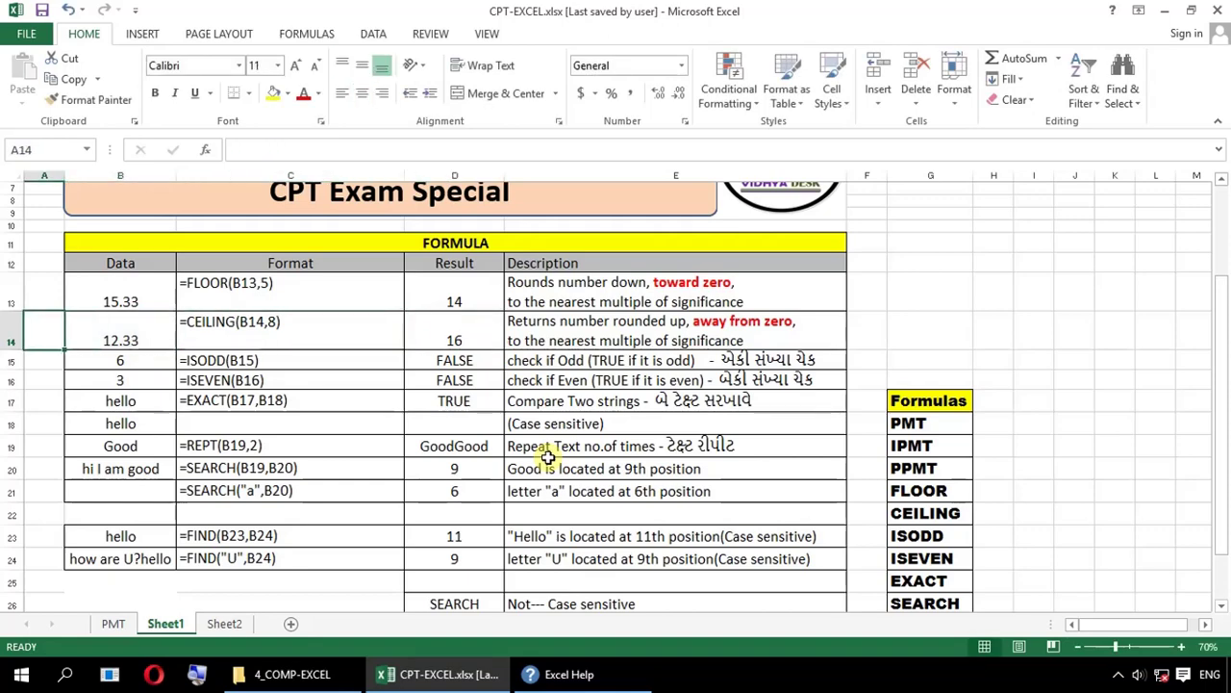
- Enter 15.33 in B14 and change D14's CEILING significance from 8 to 5, giving 20
key(Left)
text(15)
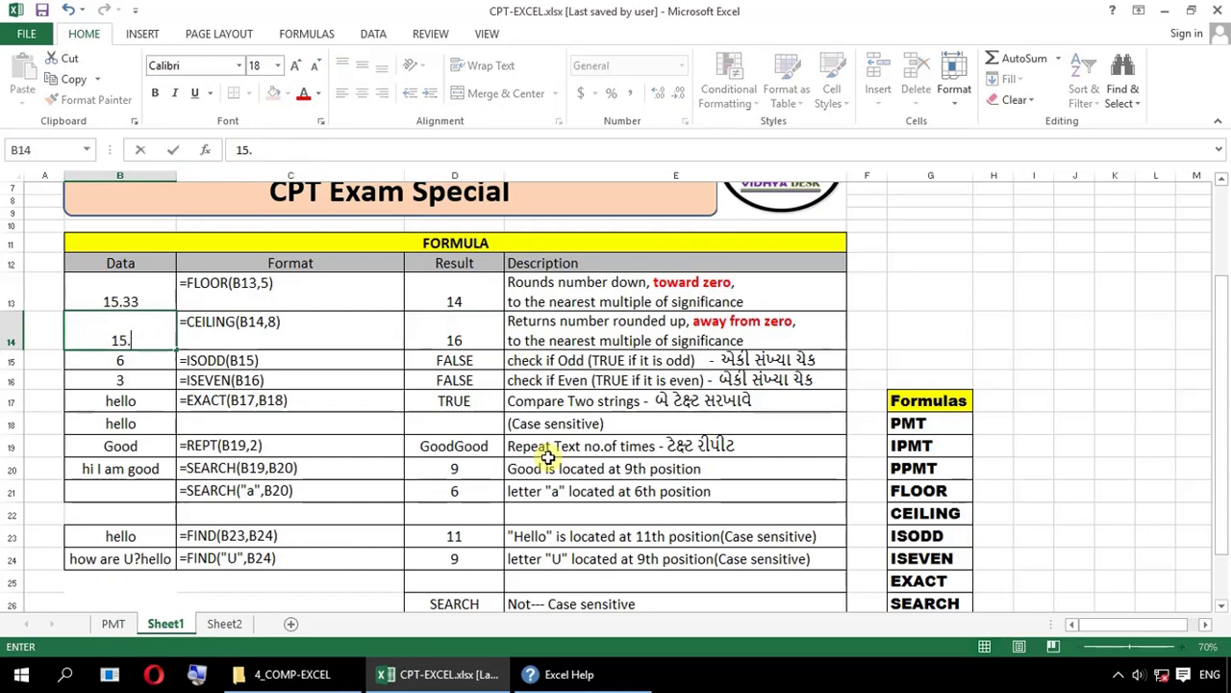
text(.33)
key(Return)
key(Up)
key(Right)
key(Right)
key(Right)
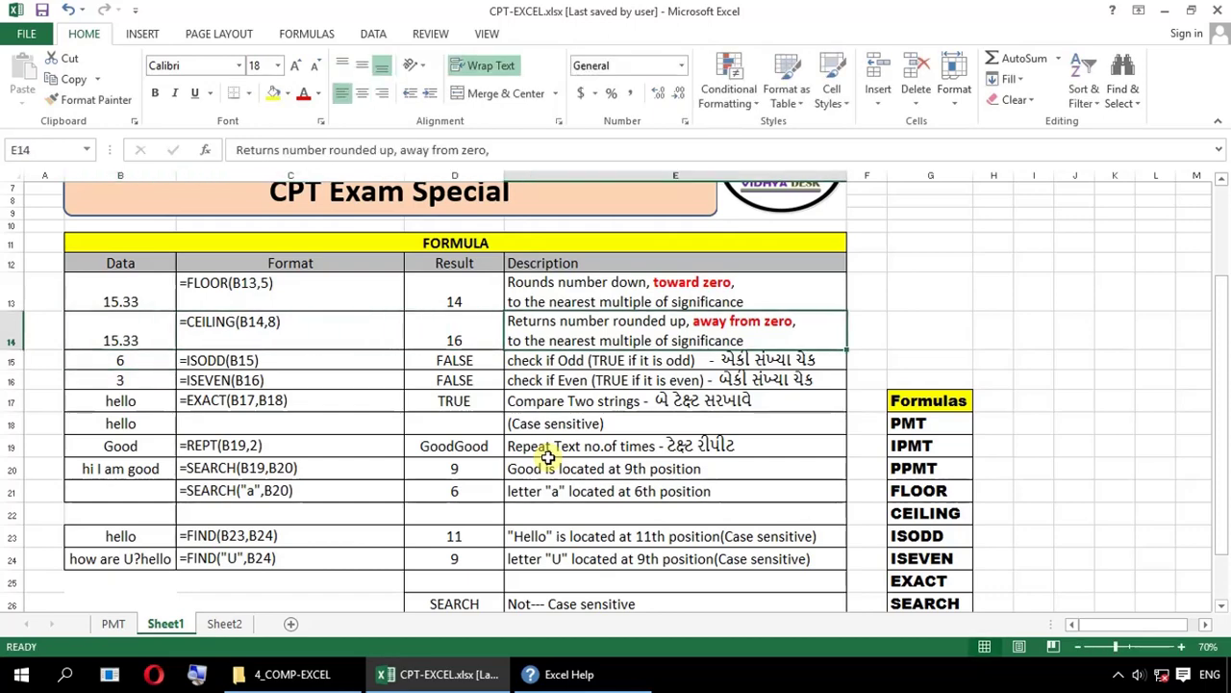
key(Left)
key(Left)
key(Right)
key(F2)
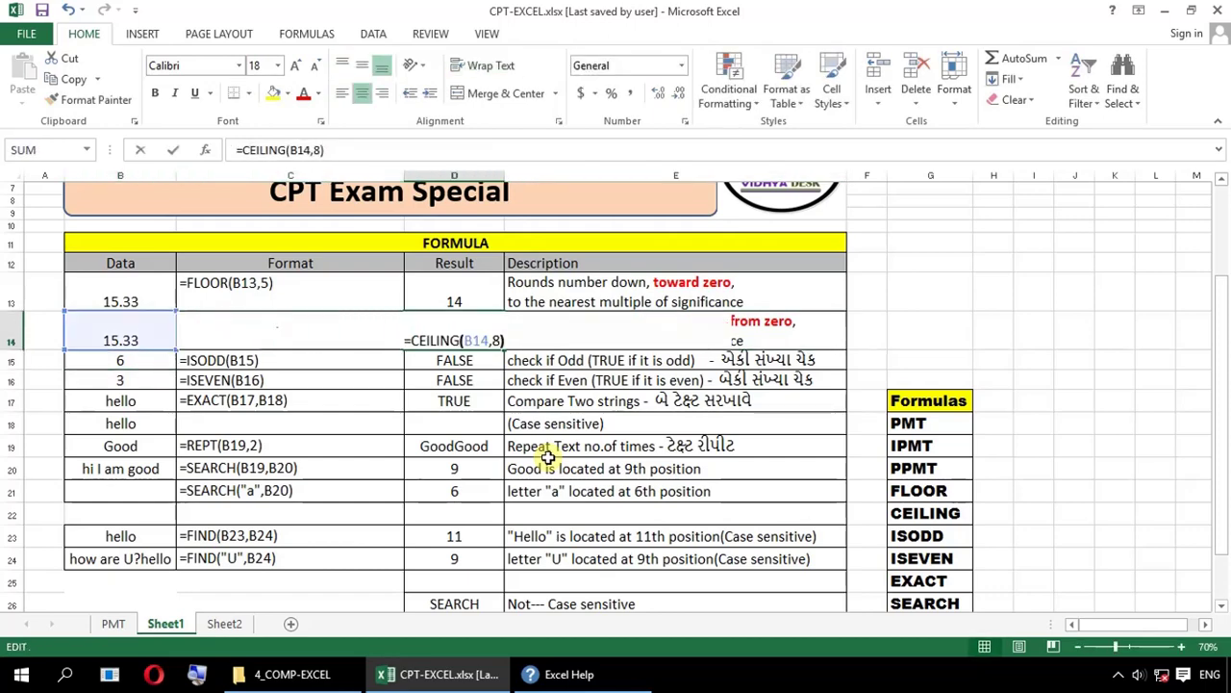
key(BackSpace)
key(BackSpace)
text(5))
key(ctrl+Return)
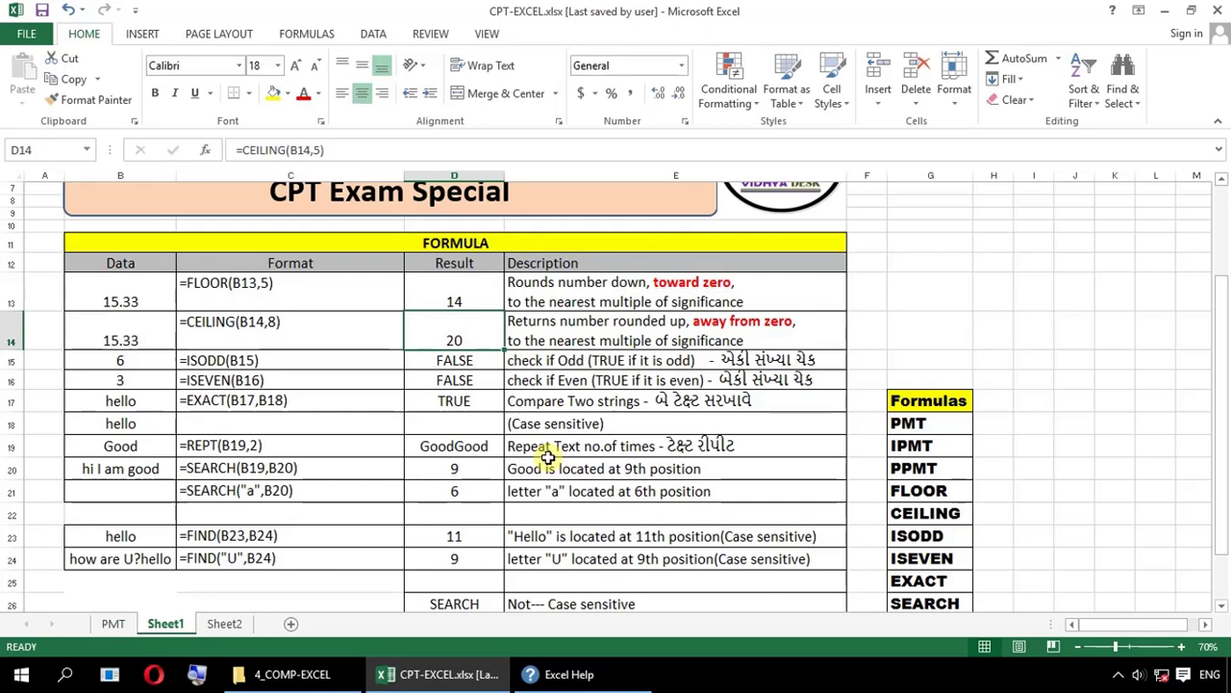
- Try CEILING significance 8 in D14, rounding 15.33 up to 16
key(F2)
key(BackSpace)
key(BackSpace)
text(8)
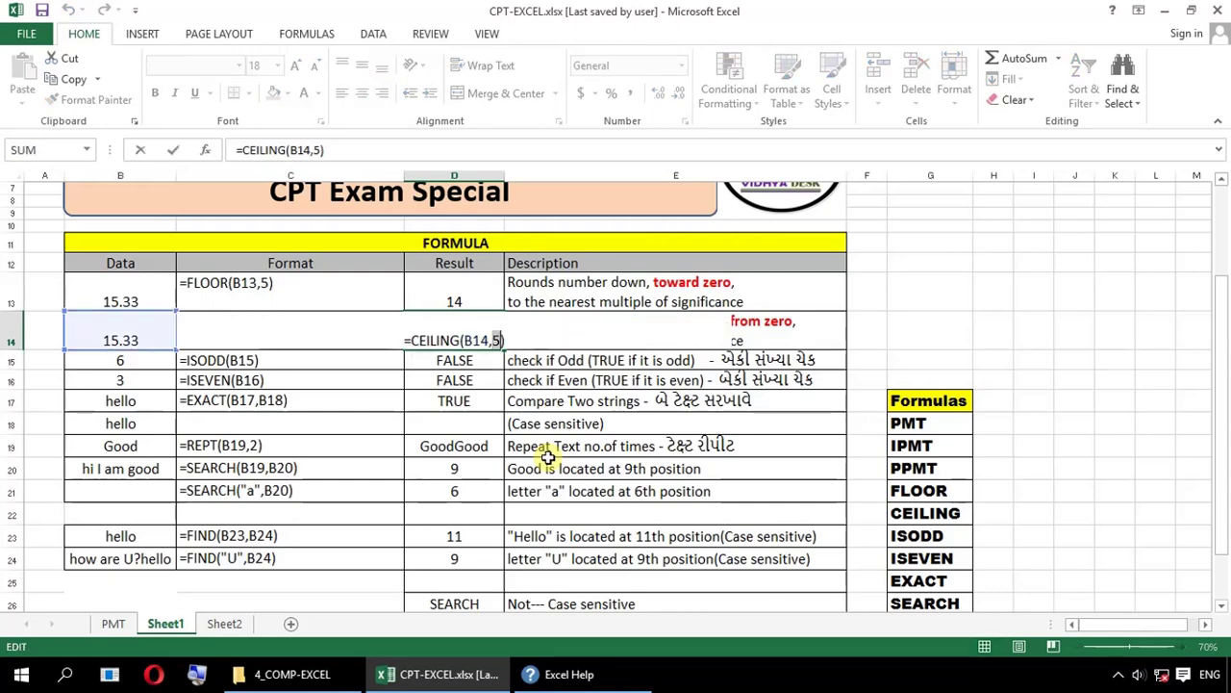
key(Return)
key(Up)
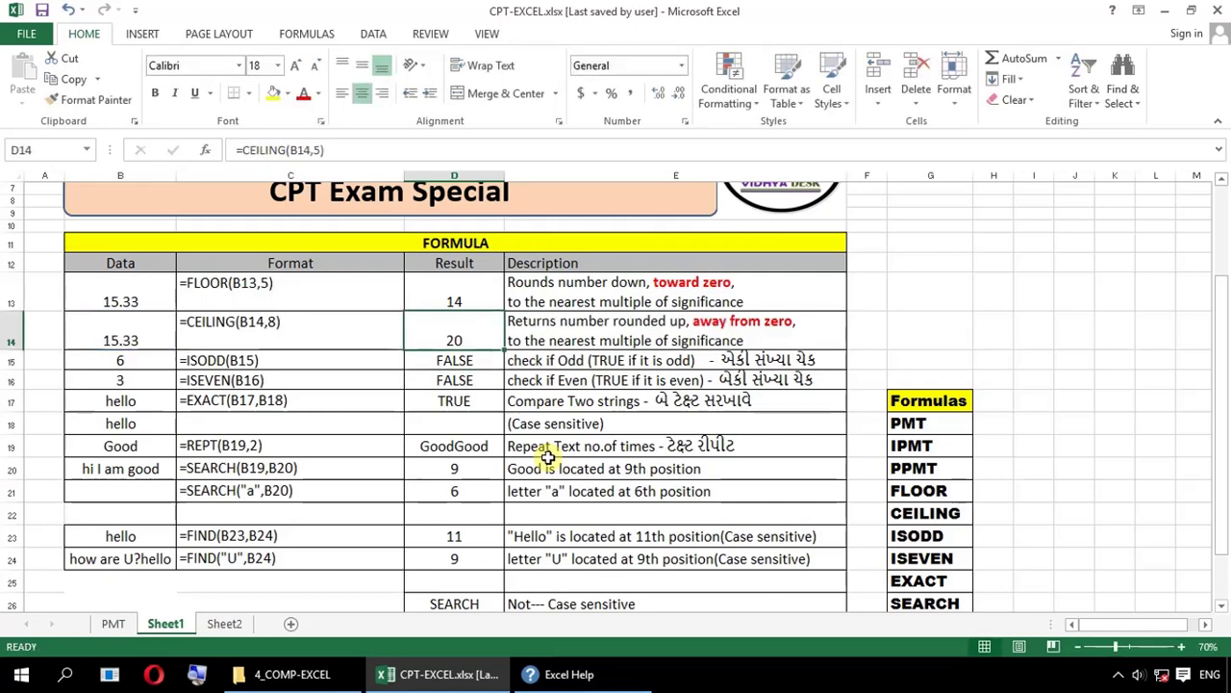
key(F2)
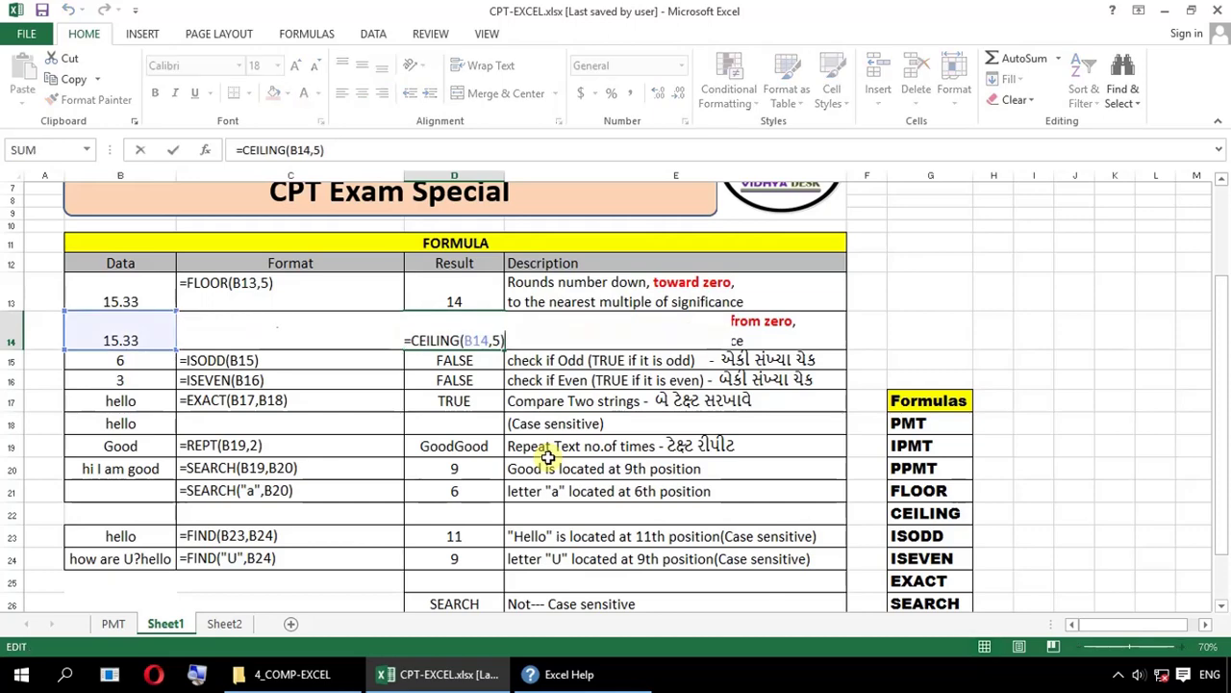
key(Escape)
key(Left)
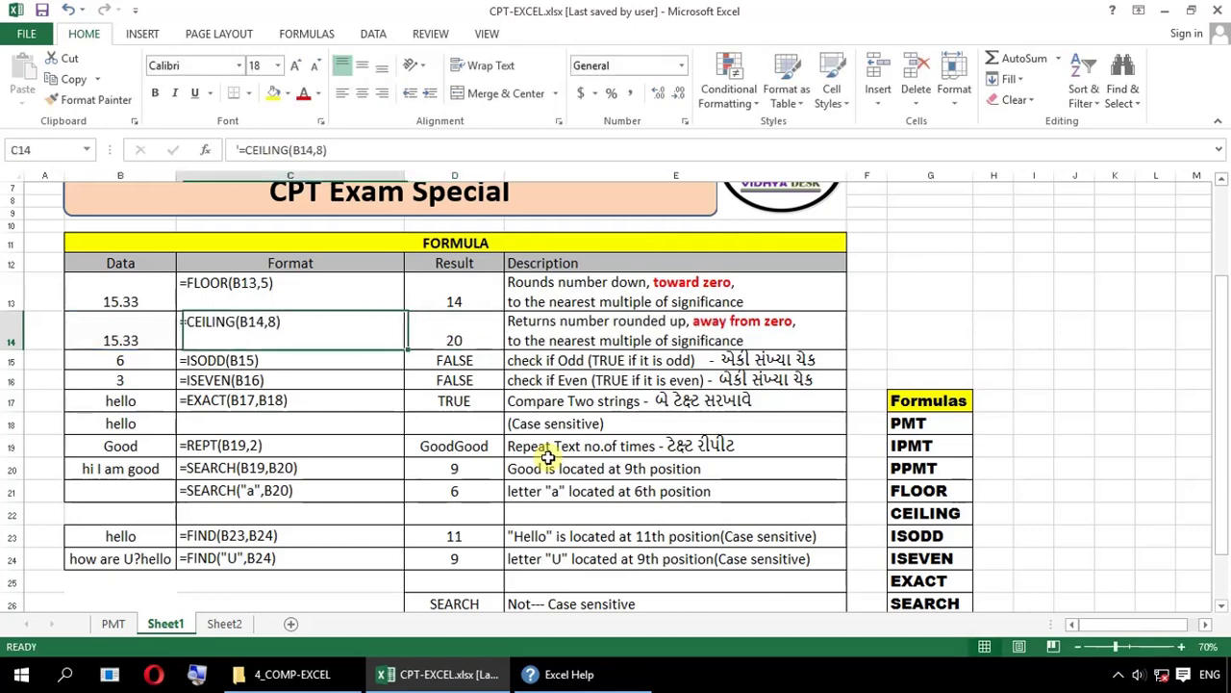
key(Left)
key(Left)
key(Right)
key(Right)
key(Right)
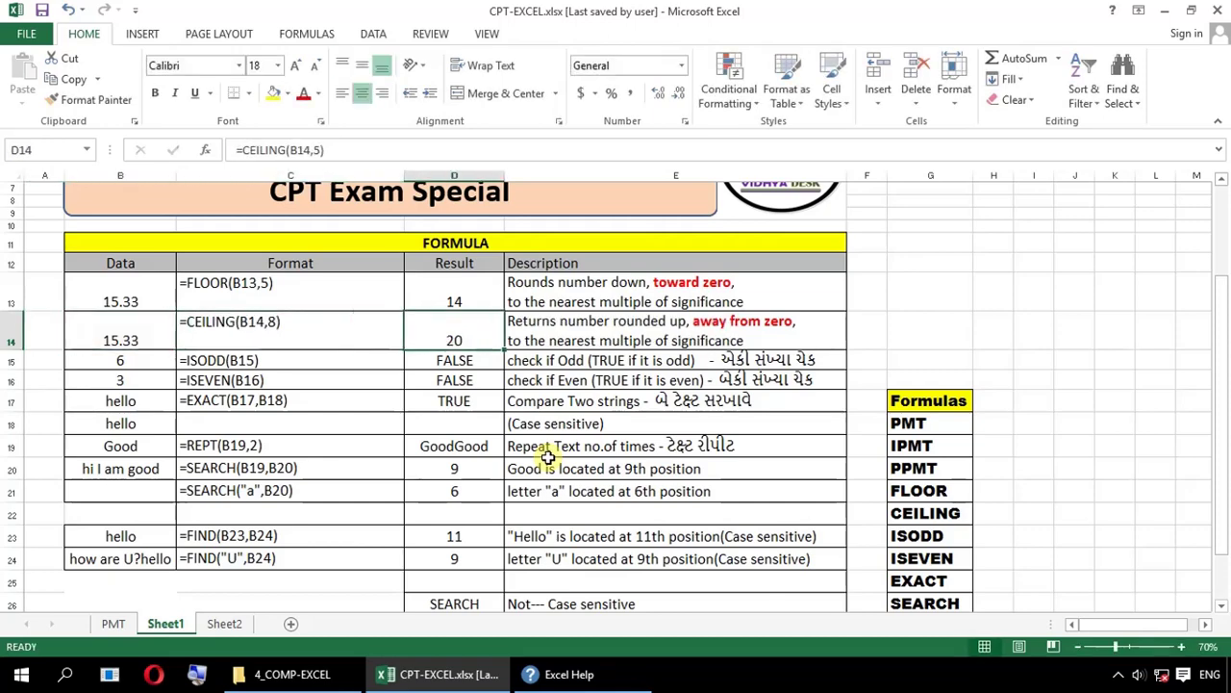
key(F2)
key(BackSpace)
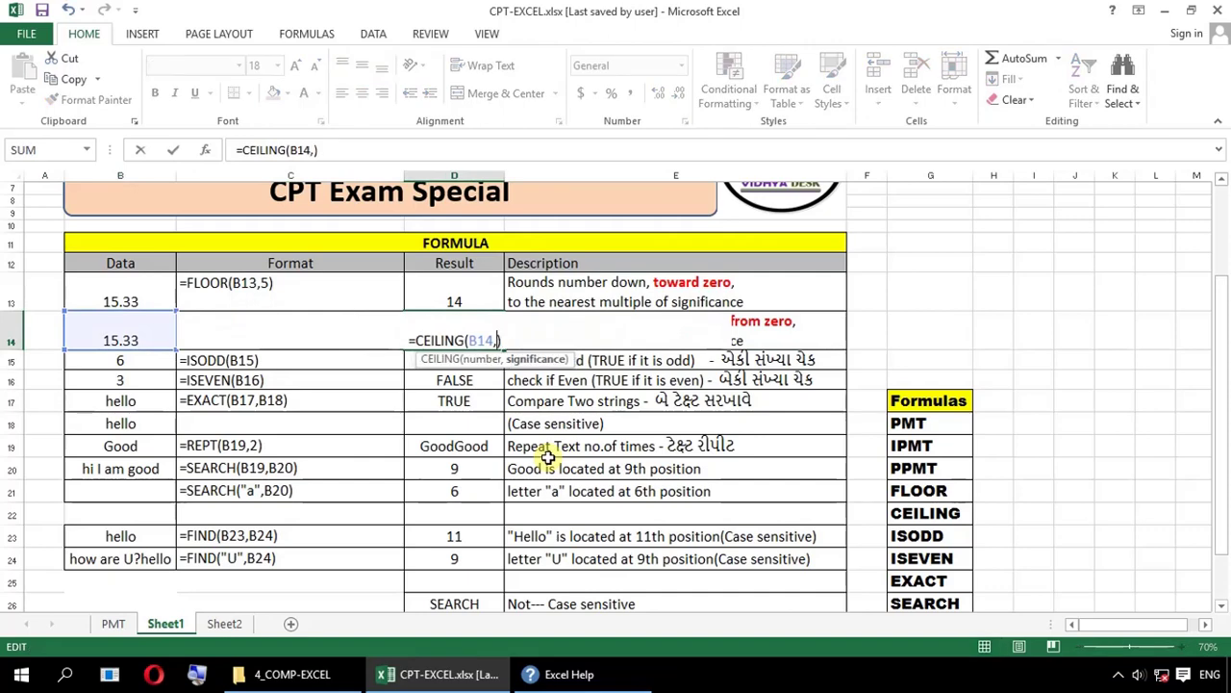
text(8)
key(Return)
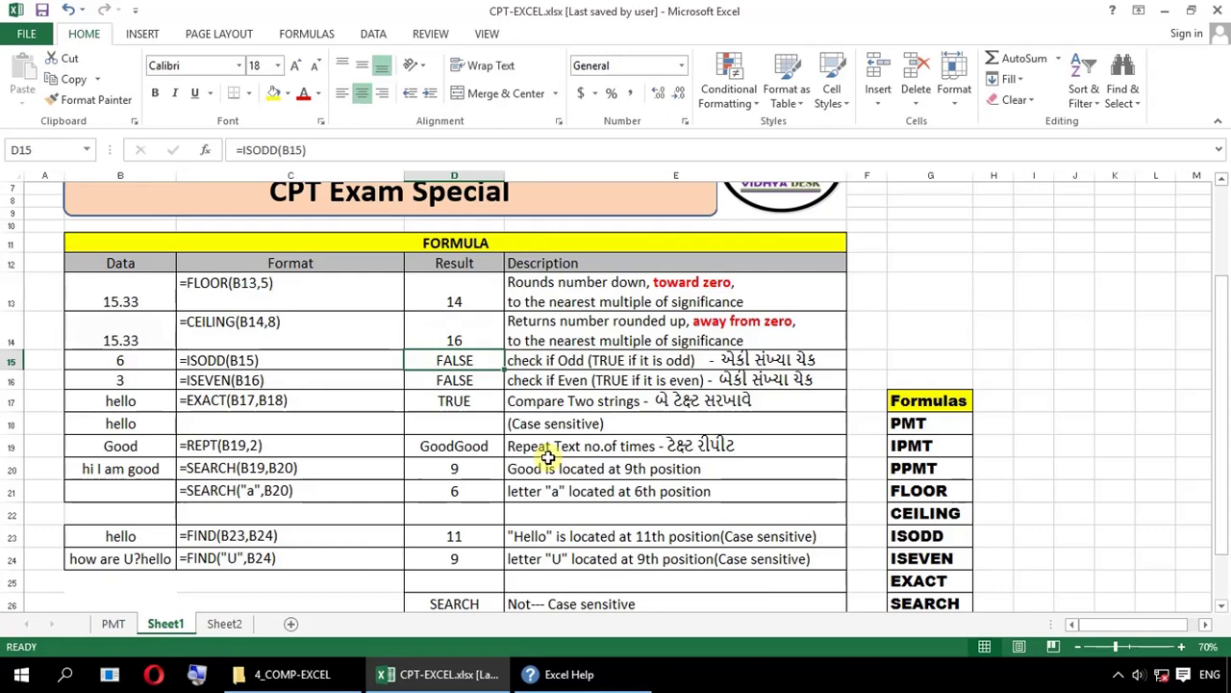
- Compare with the written CEILING text in C14, then edit D14's significance in place and verify the result
key(Up)
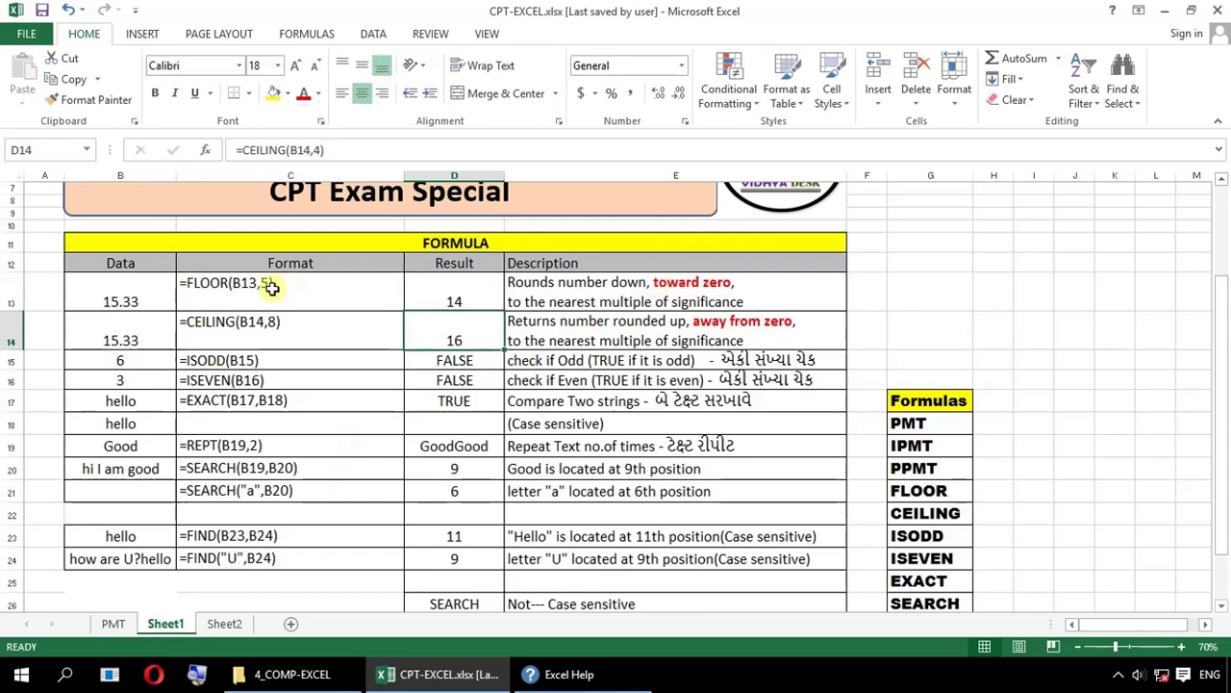
click(326, 330)
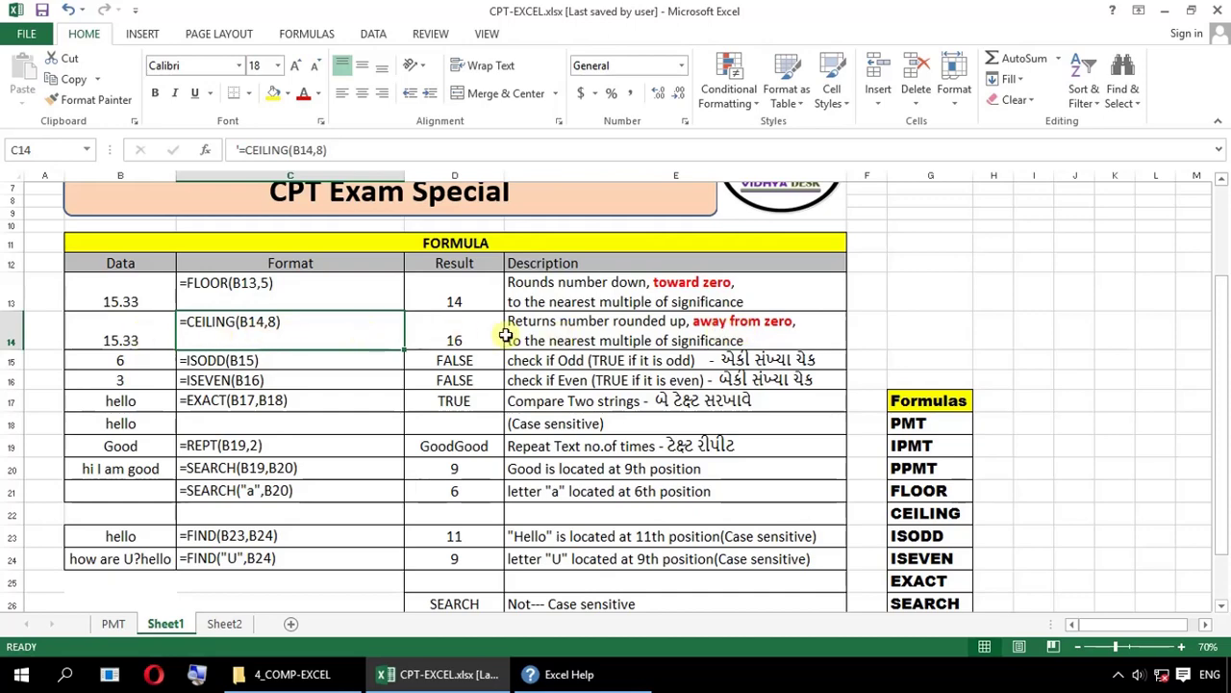
double_click(460, 330)
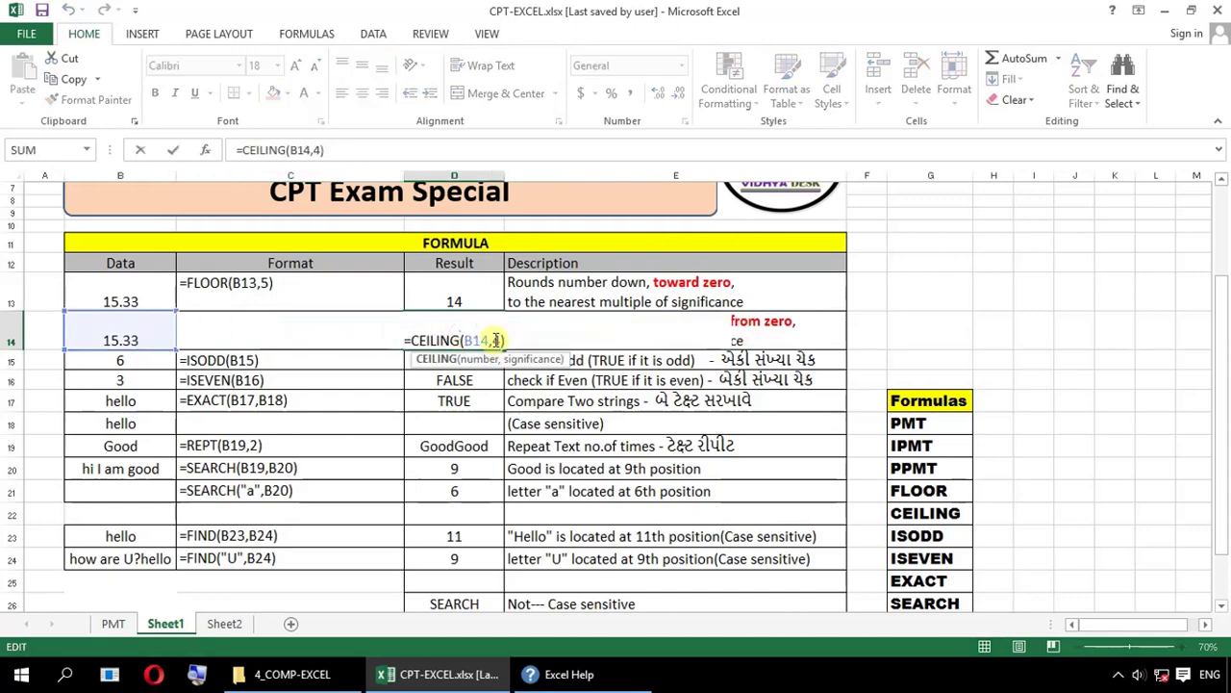
key(BackSpace)
text(8)
key(Return)
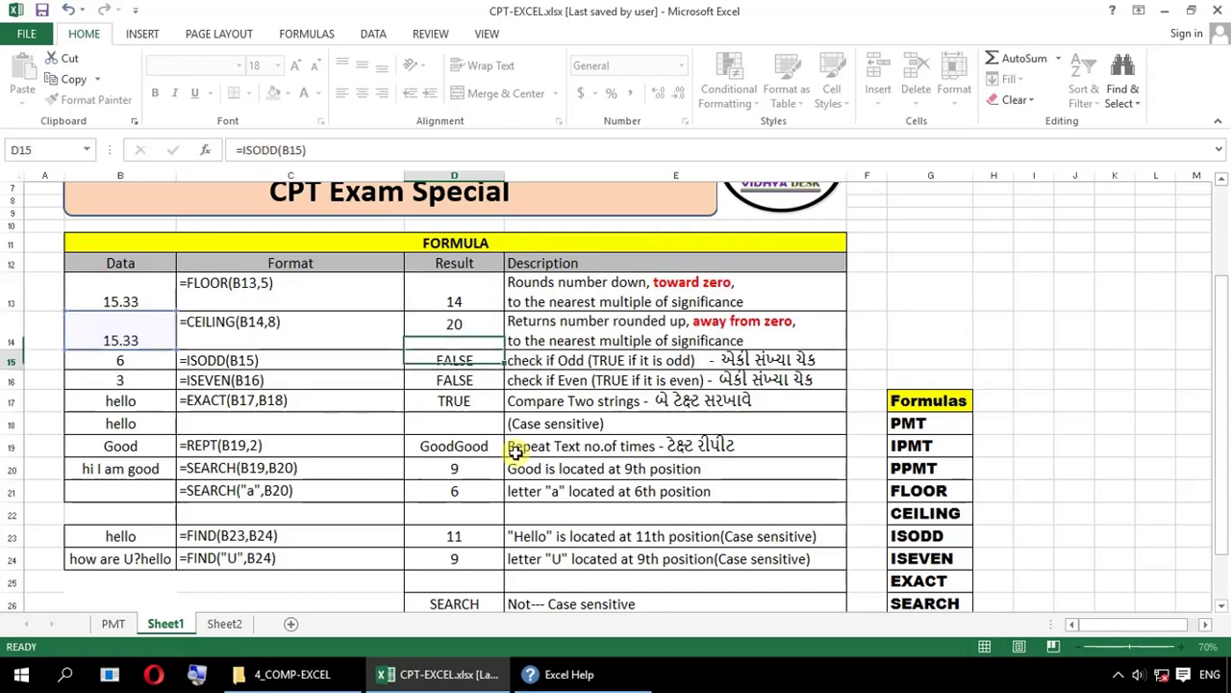
key(Up)
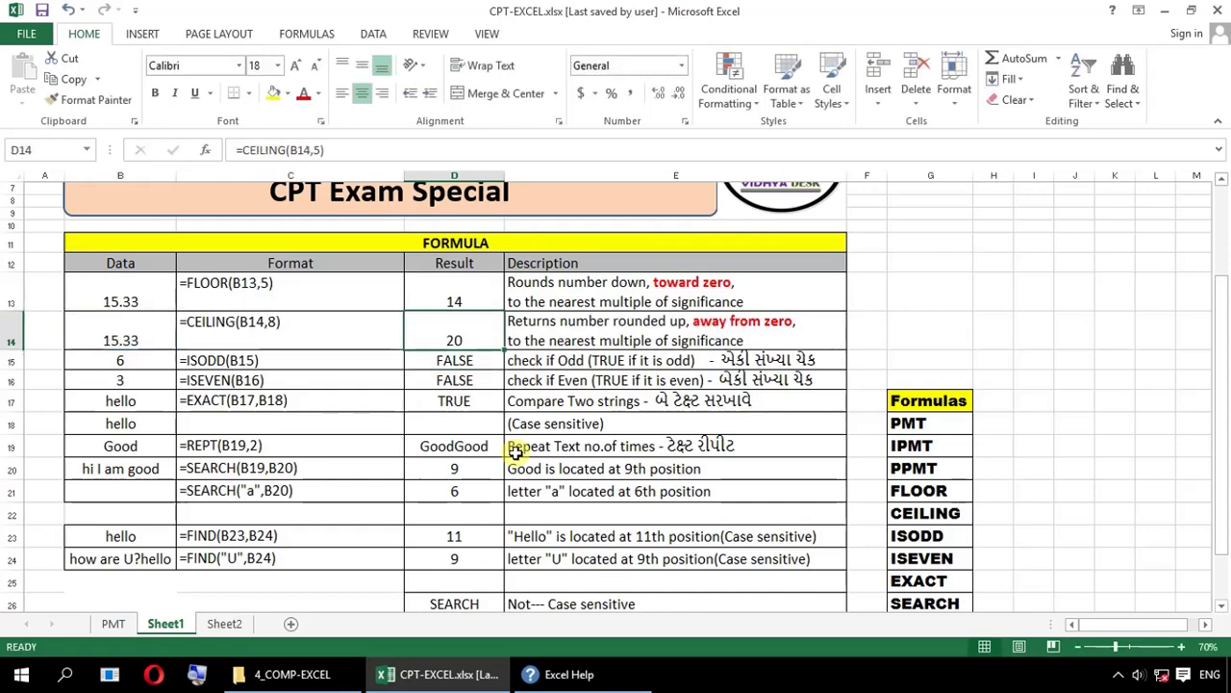
key(Down)
key(Up)
key(Up)
- Review the FLOOR/CEILING rows and the ISODD example with input value 6 in B15
key(Left)
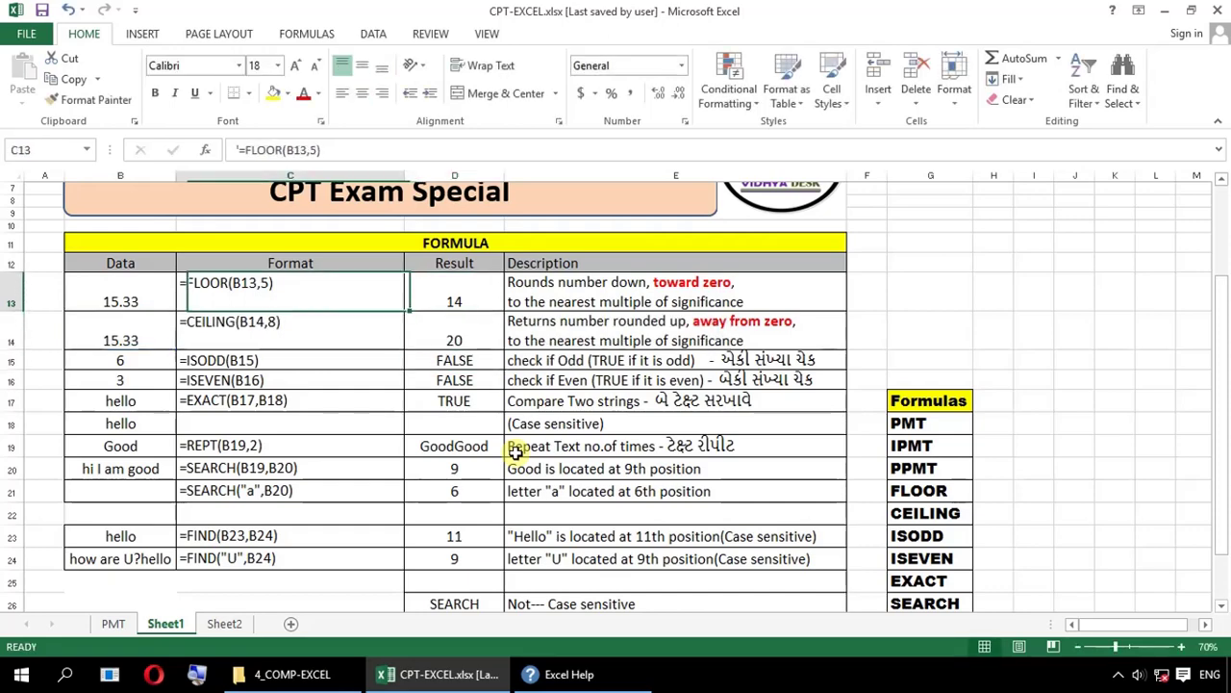
key(shift+Down)
key(shift+Right)
key(shift+Right)
key(shift+Right)
key(Left)
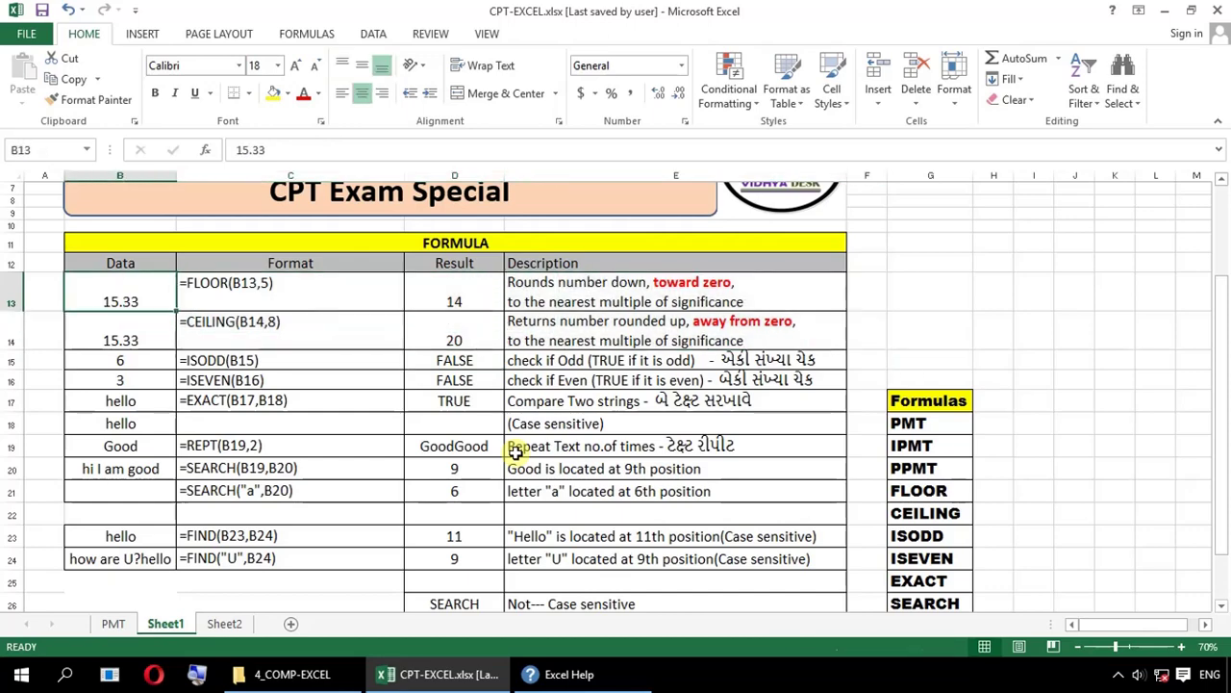
key(Down)
key(Down)
key(Right)
key(Down)
key(shift+Up)
key(shift+Right)
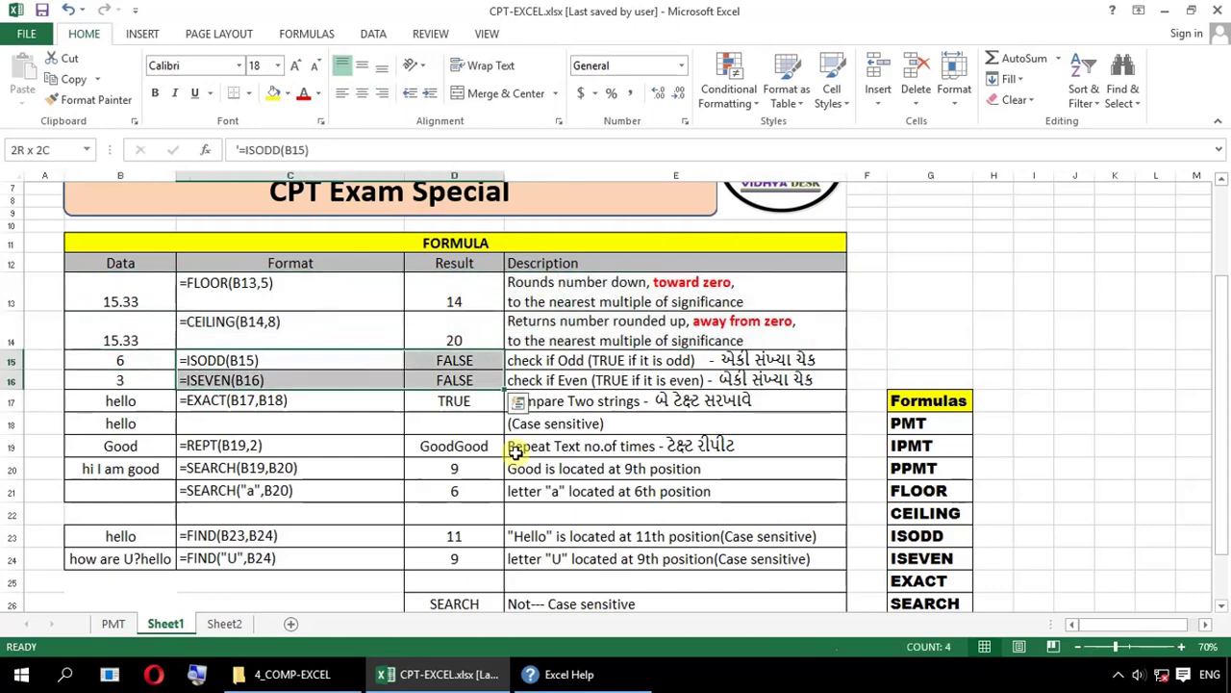
key(Up)
key(Right)
key(Right)
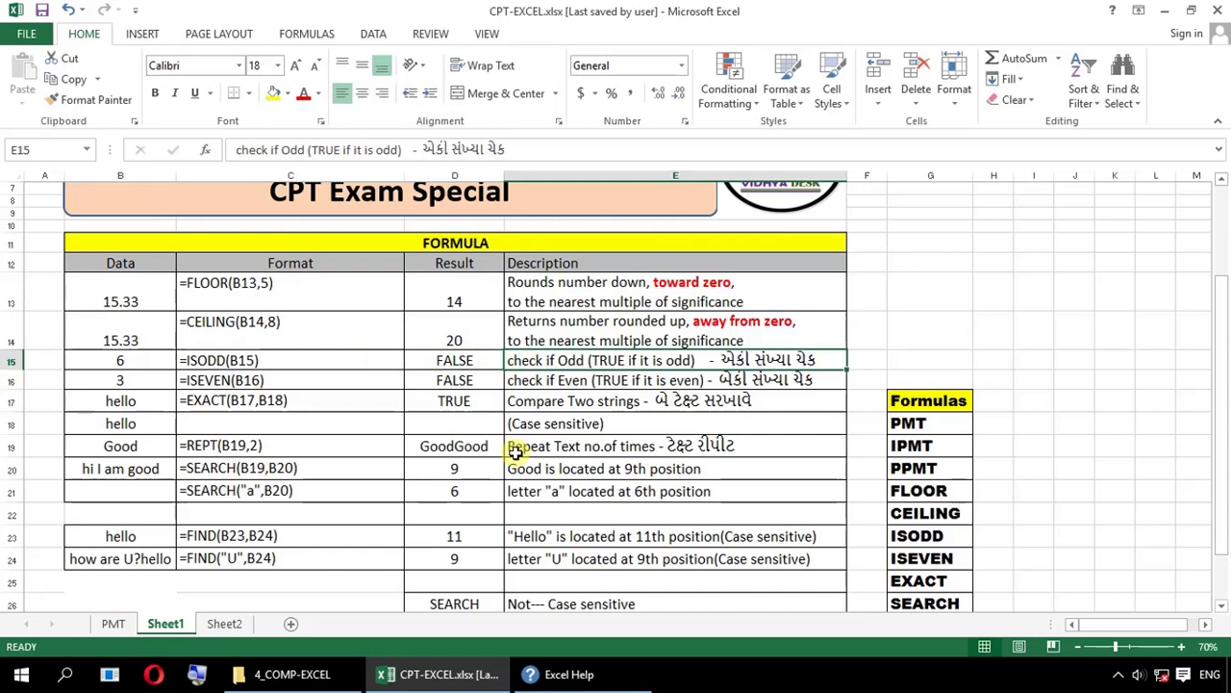
key(Left)
key(Left)
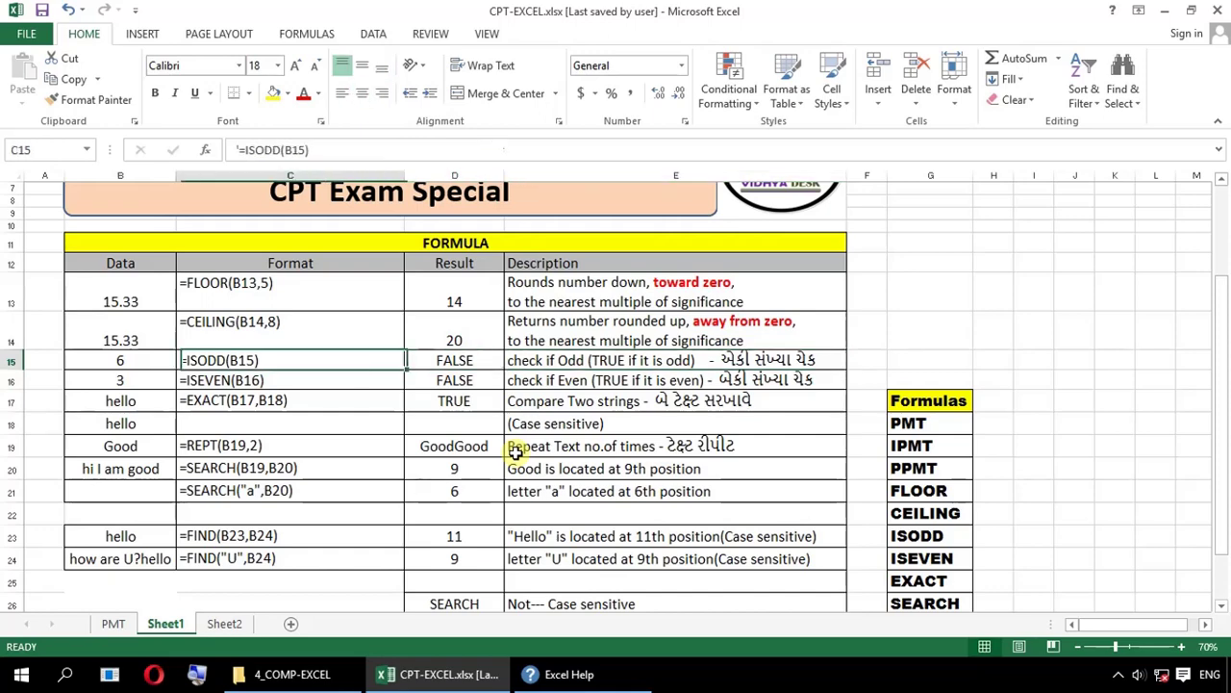
key(Left)
key(Right)
key(Right)
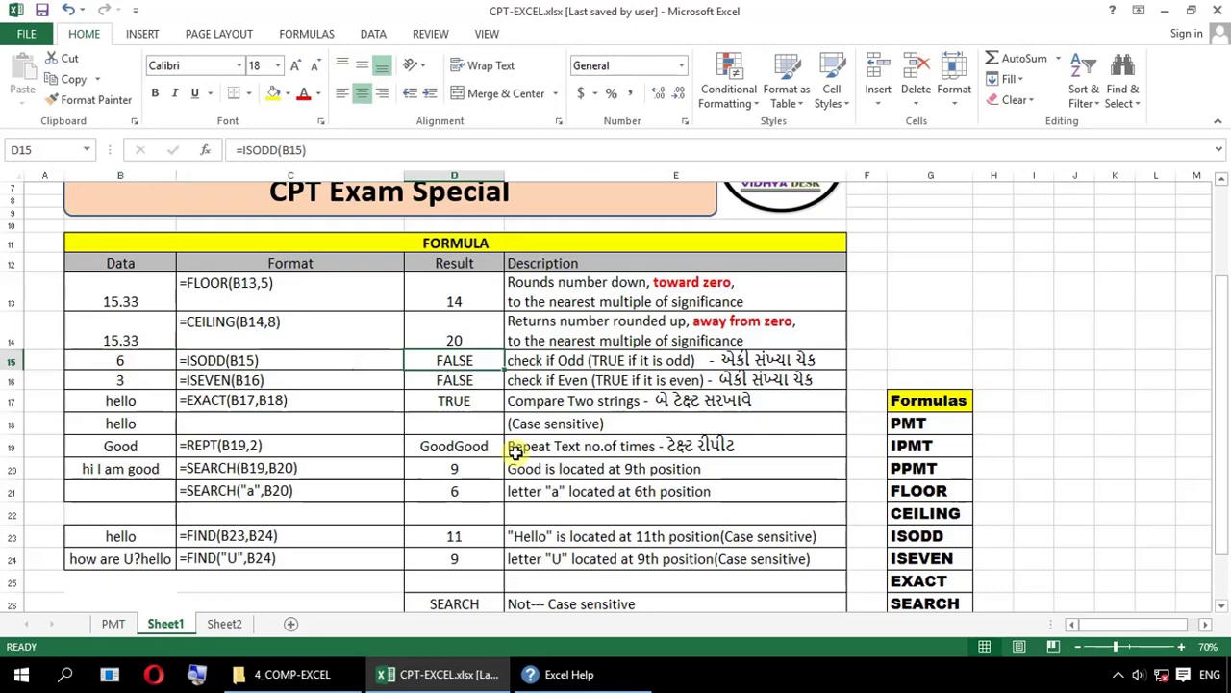
key(Left)
key(Left)
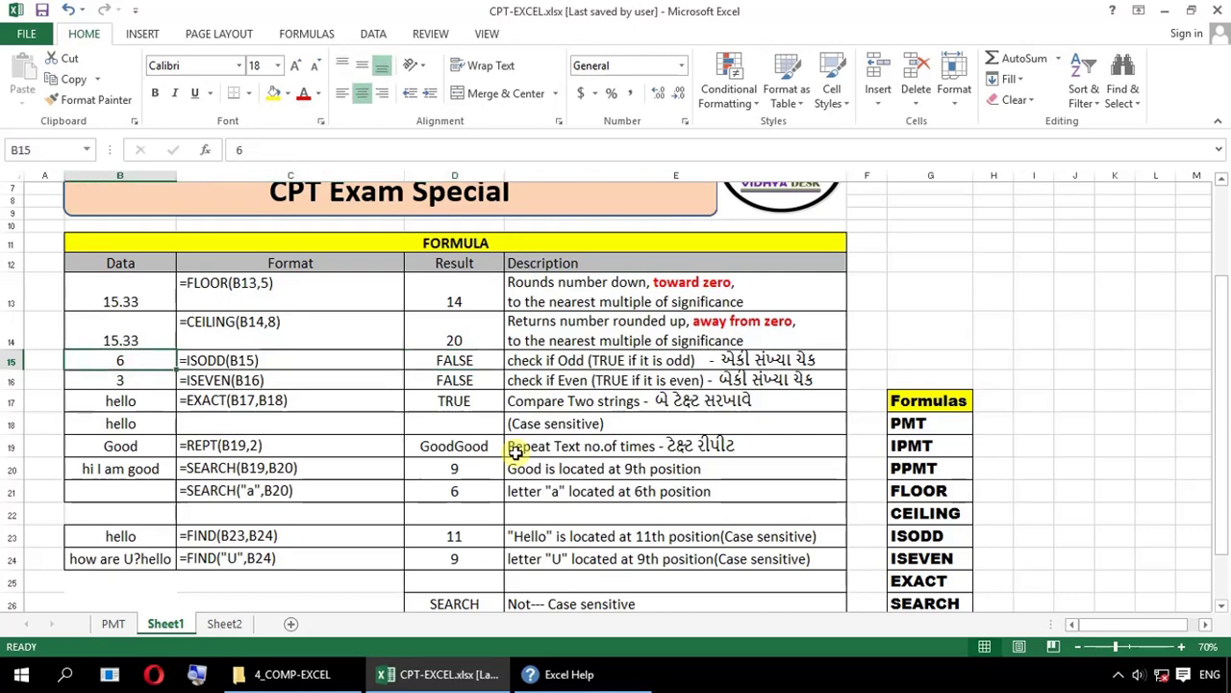
key(Right)
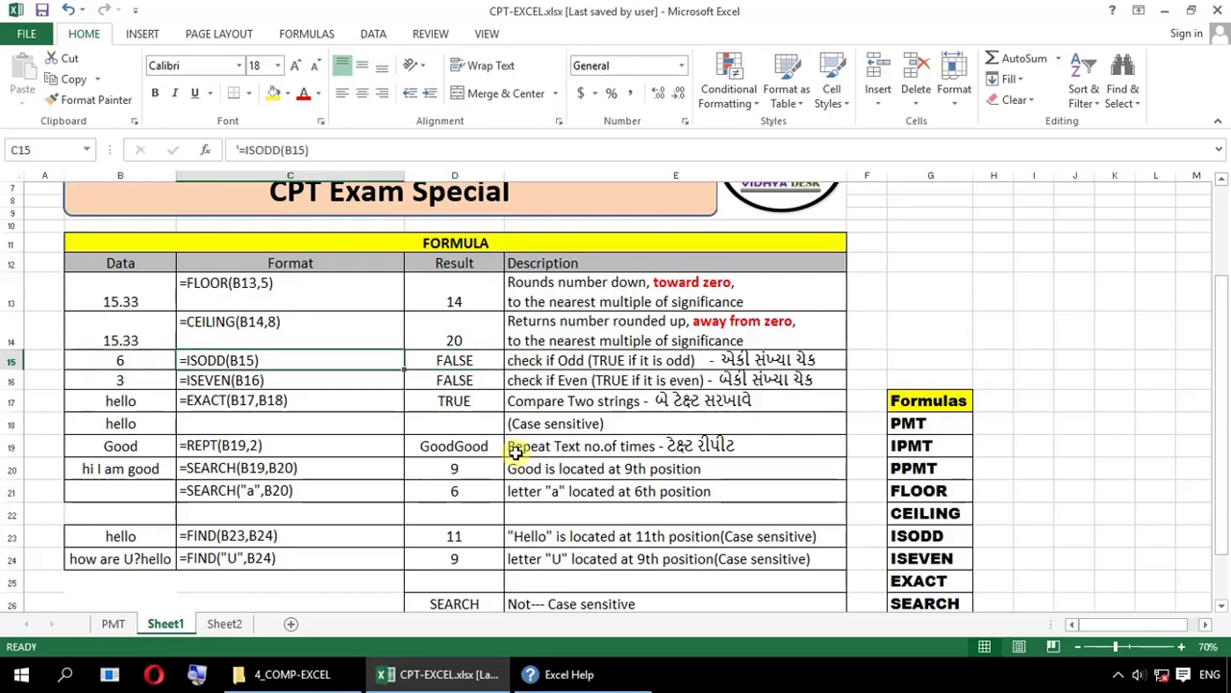
key(Left)
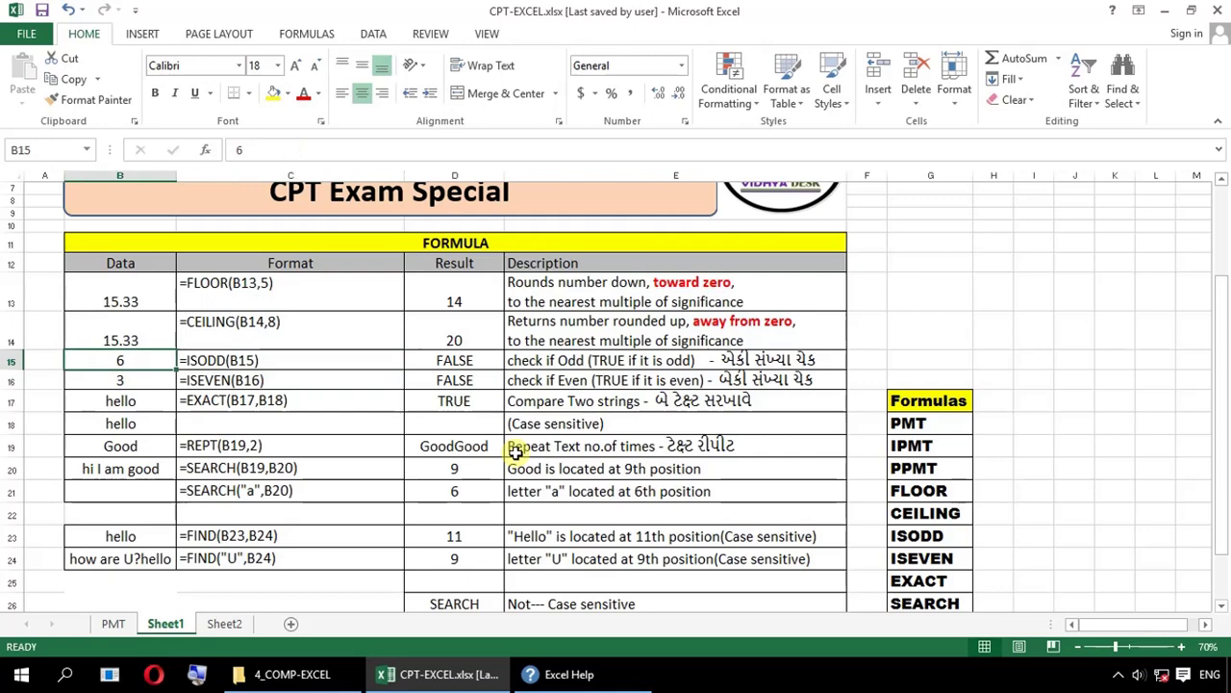
- Try 4 as the ISODD input in B15 and confirm the result stays FALSE
text(4)
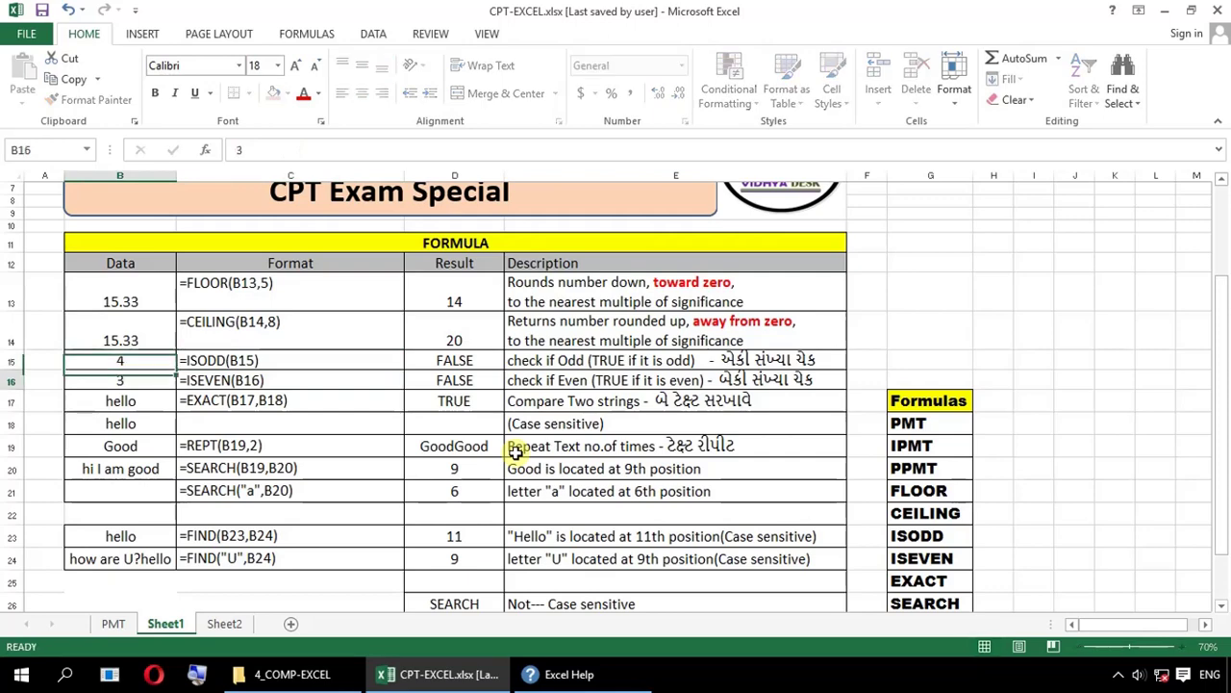
key(Return)
key(Up)
key(Right)
key(Right)
key(Right)
key(Left)
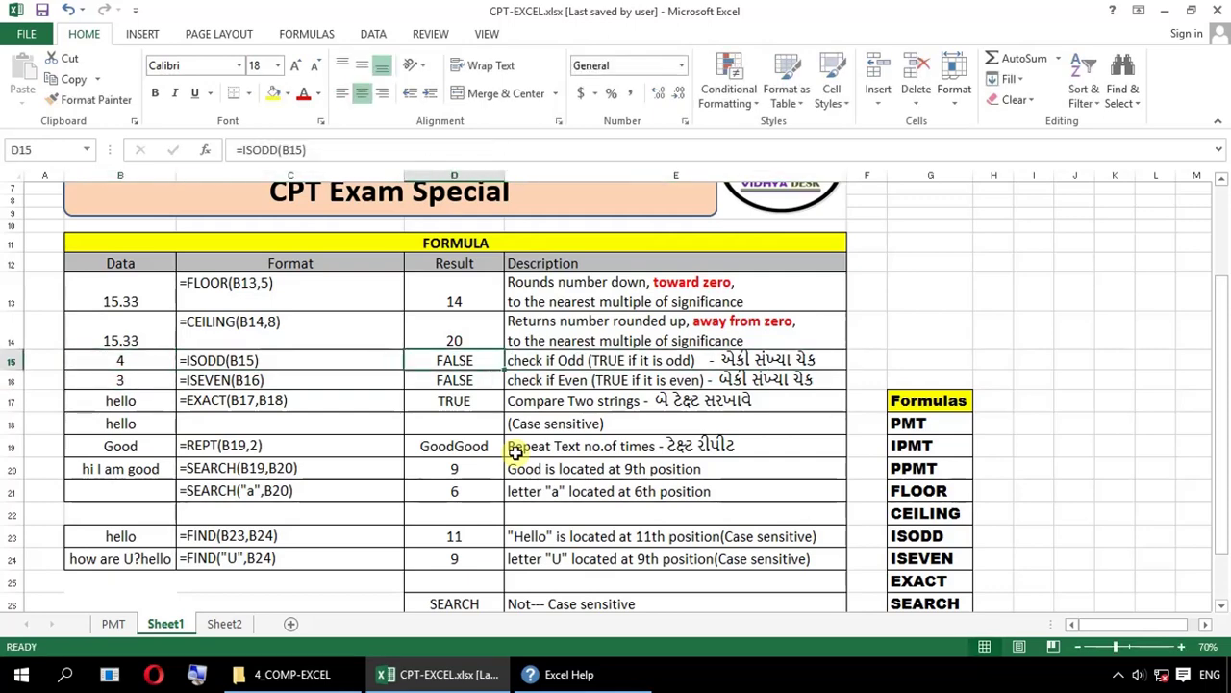
key(F2)
key(Escape)
- Change the ISODD input in B15 to 5 so ISODD returns TRUE
key(Left)
key(Left)
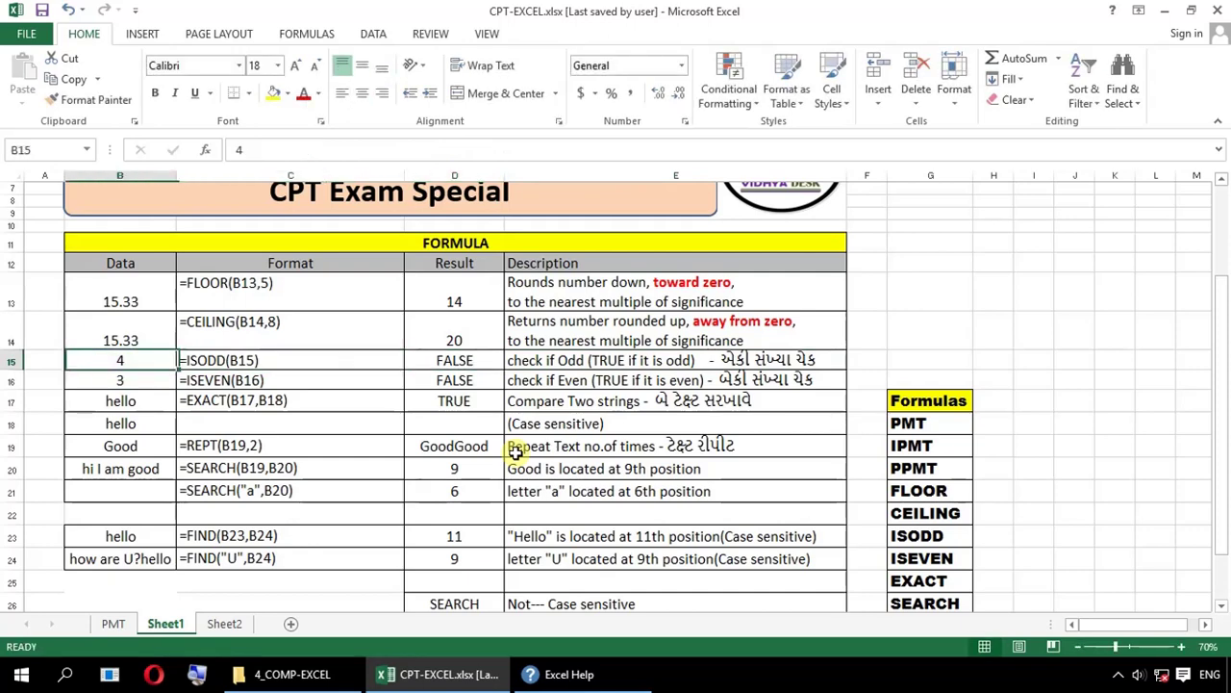
text(5)
key(Return)
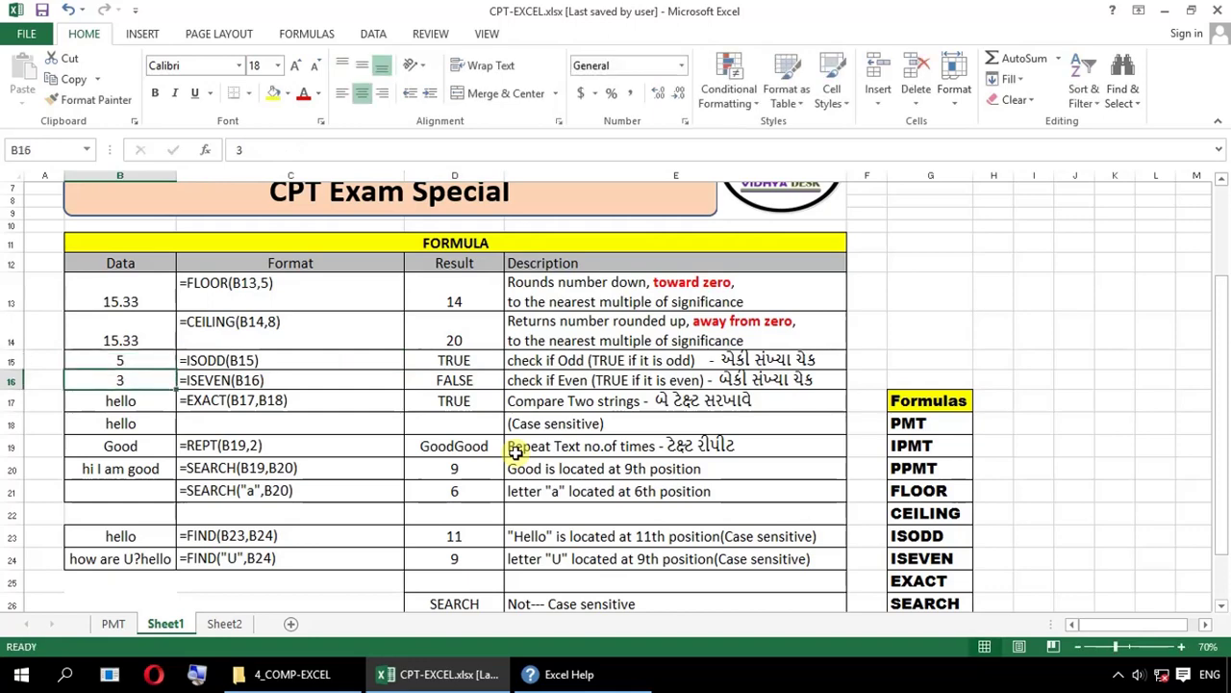
key(Right)
key(Right)
key(Right)
key(Up)
key(Left)
key(Right)
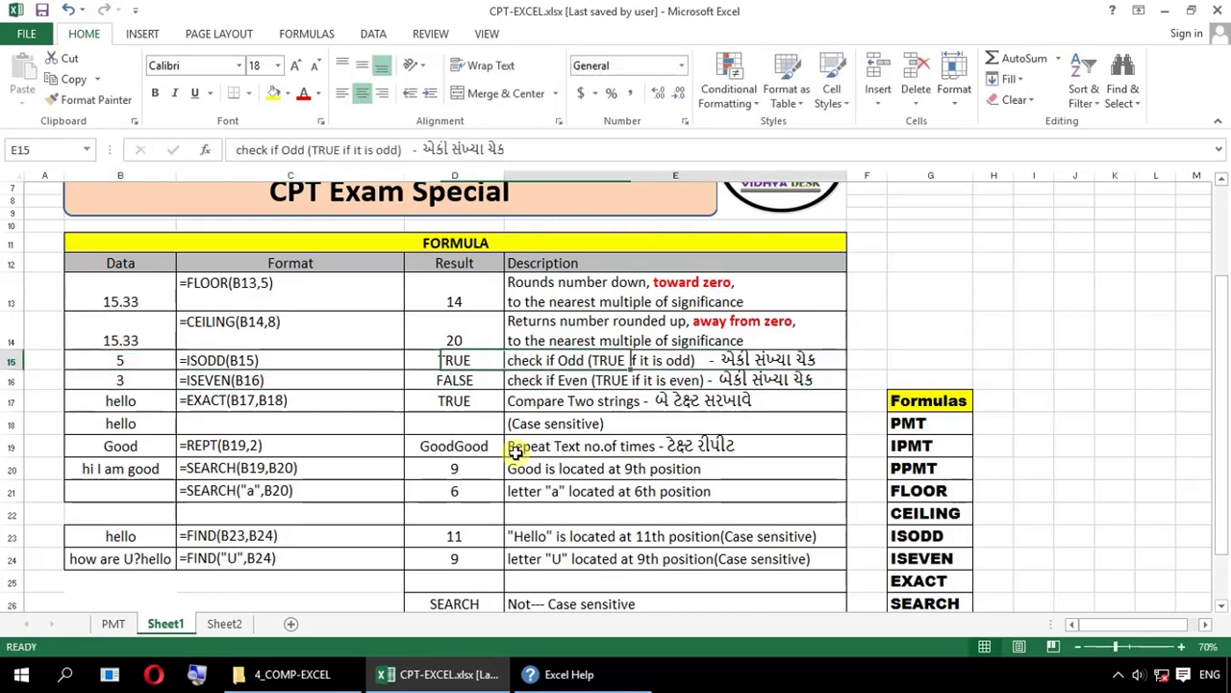
key(Right)
key(Left)
key(Left)
key(Left)
key(Left)
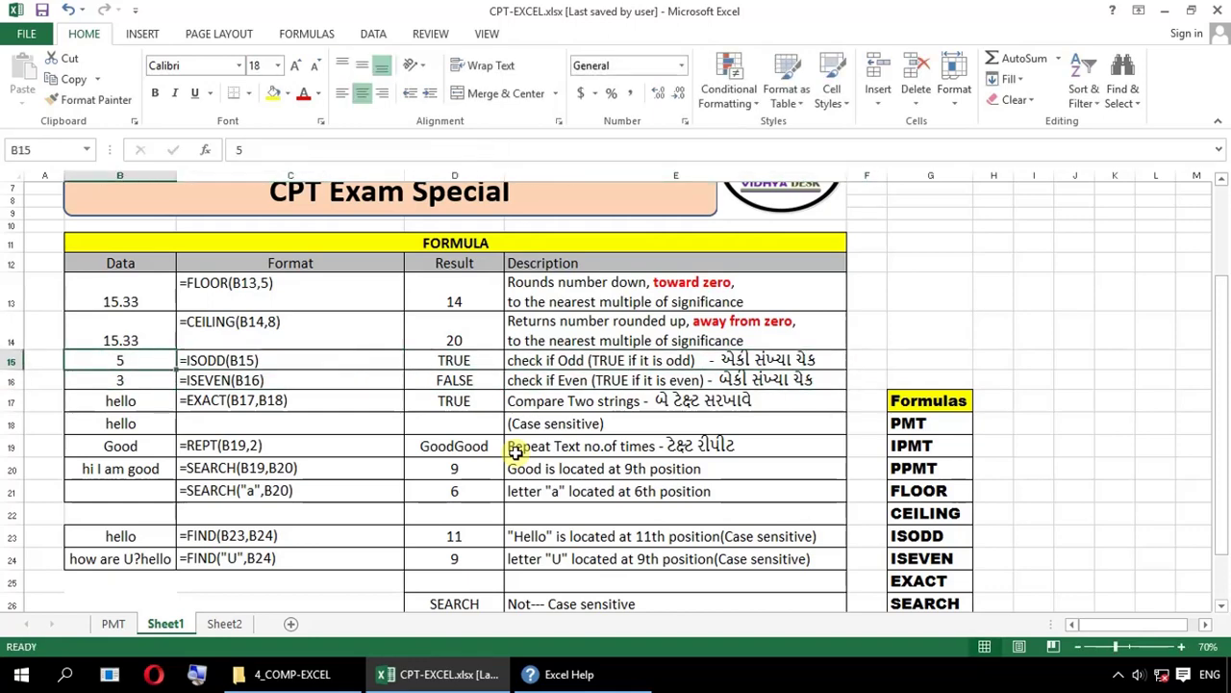
key(Right)
key(shift+Right)
key(shift+Right)
key(shift+Right)
- Check that the ISEVEN formula in D16 references B16
key(Down)
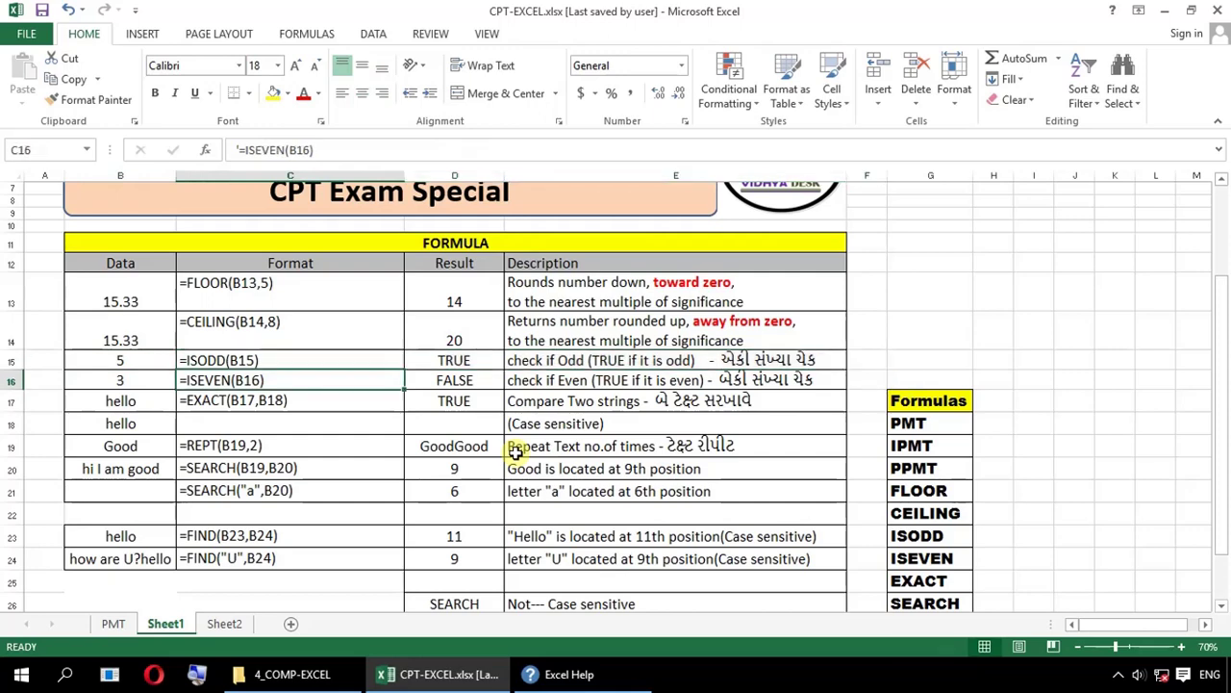
key(shift+Right)
key(shift+Right)
key(shift+Right)
key(Left)
key(Right)
key(Right)
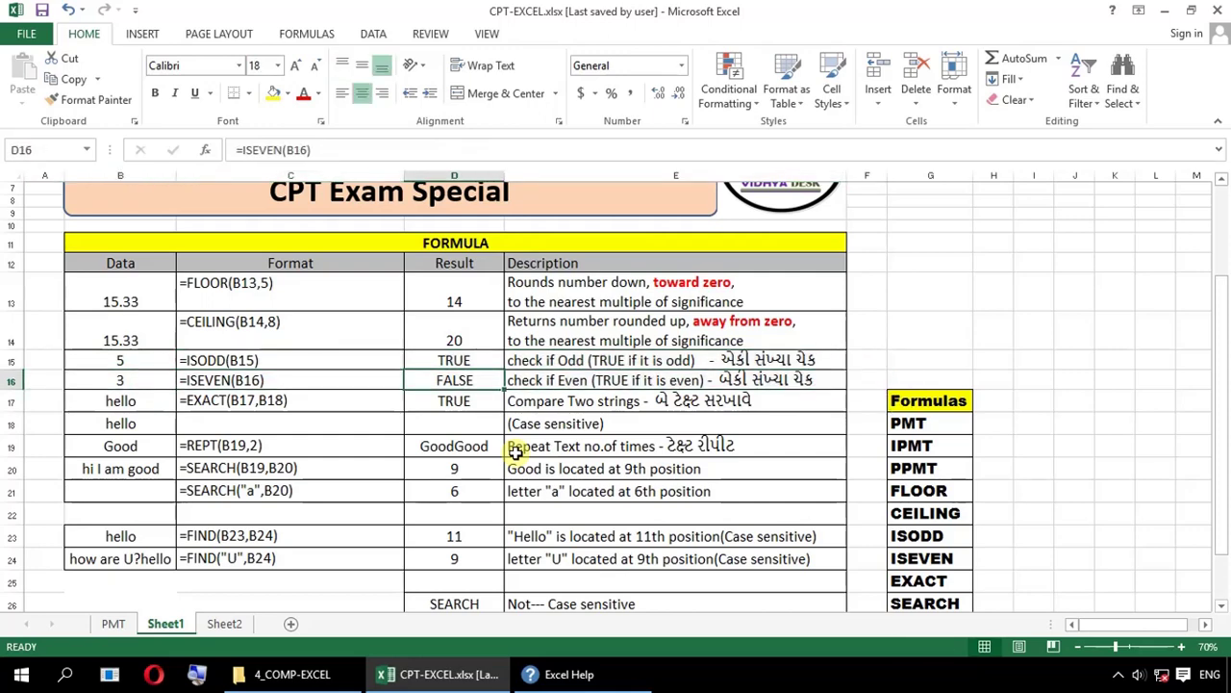
key(F2)
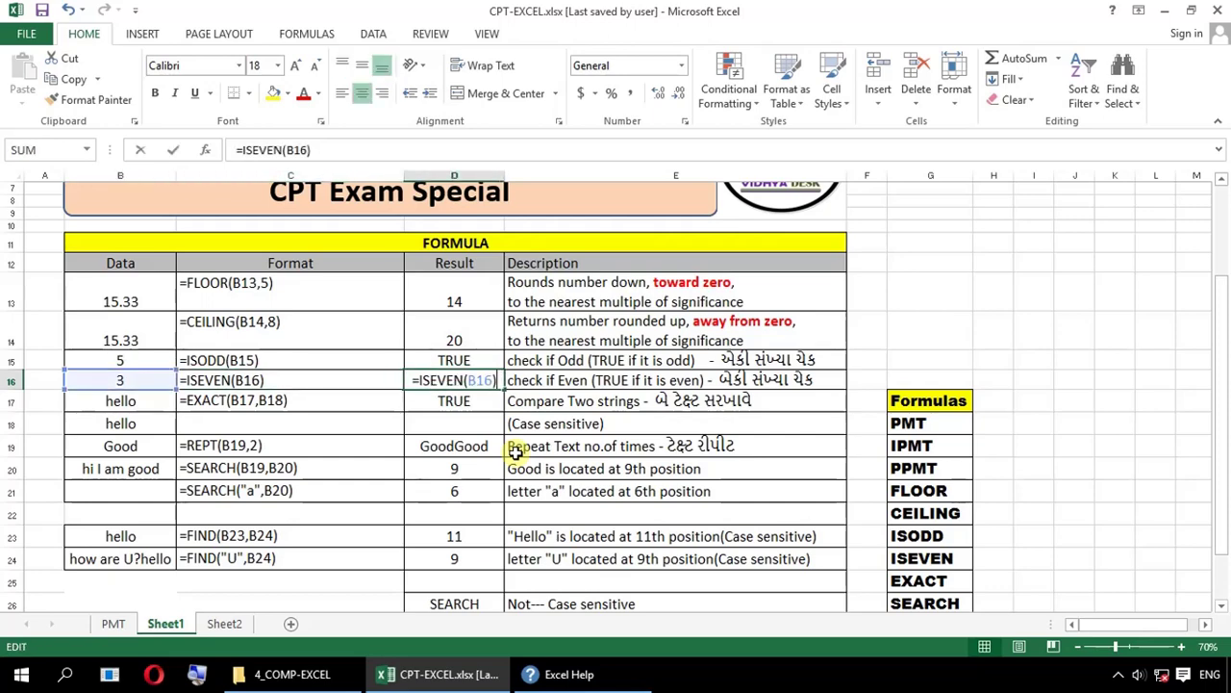
key(Escape)
- Enter 4 in B16, then replace it with 5
key(Left)
key(Left)
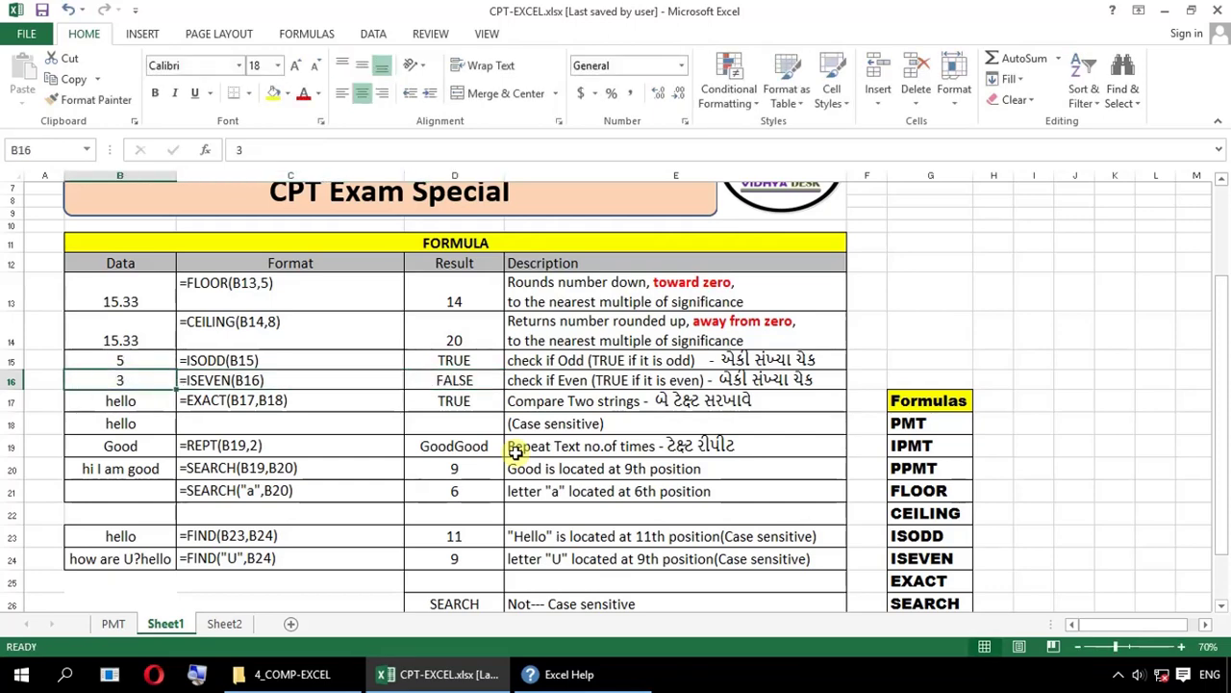
text(4)
key(Return)
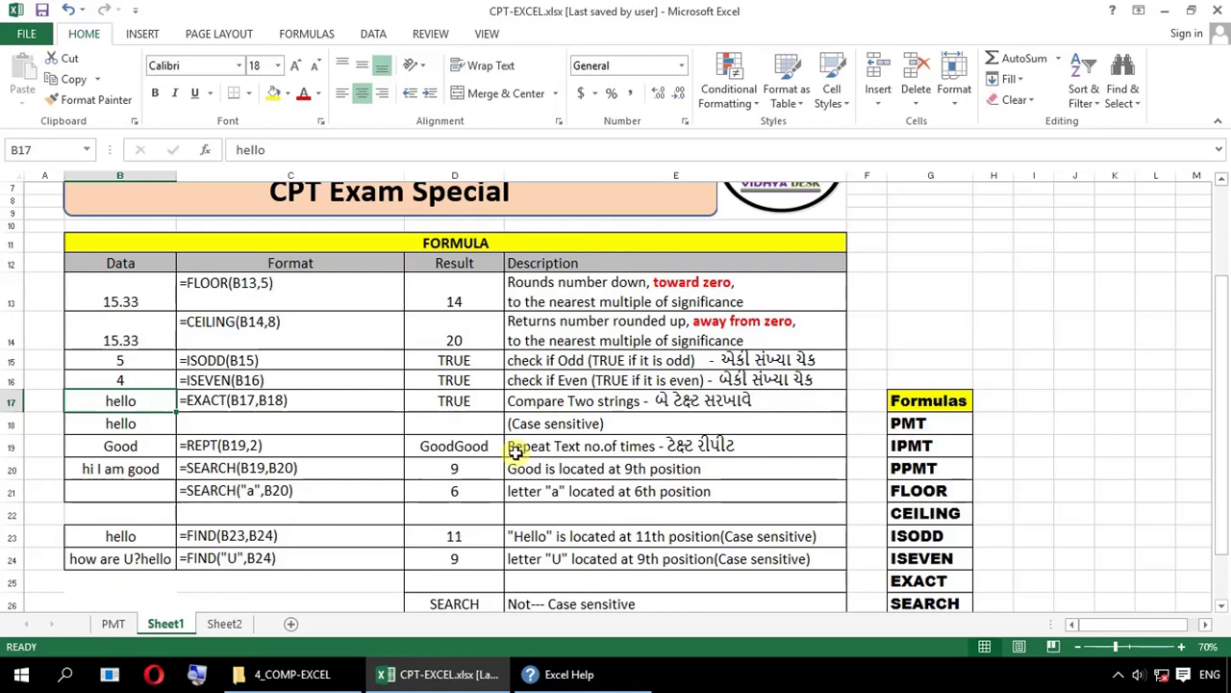
key(Up)
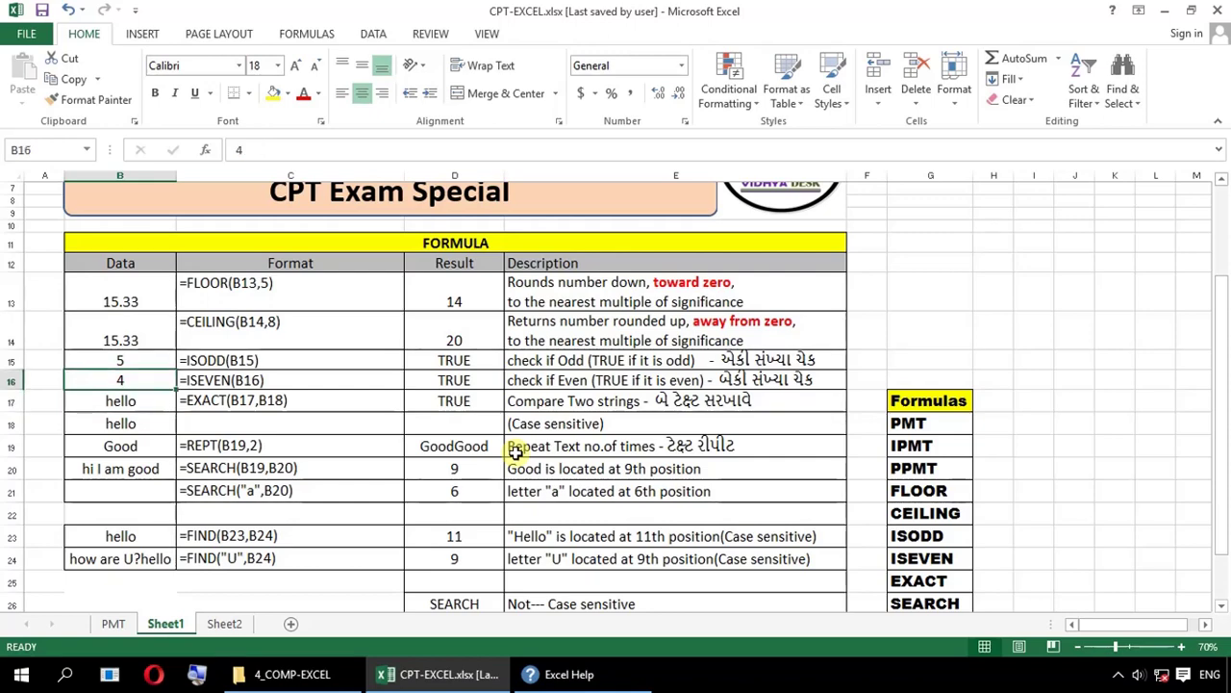
text(5)
key(Return)
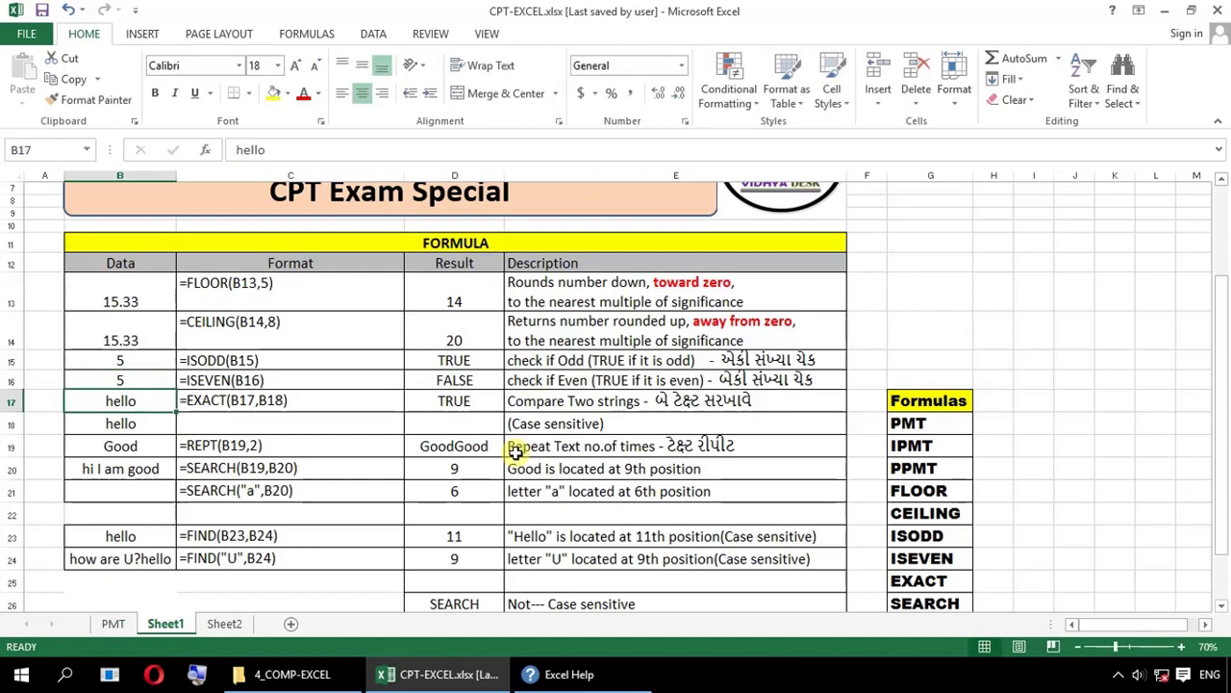
- Review the FALSE ISEVEN result in D16 alongside the ISODD and ISEVEN formulas
key(Up)
key(Right)
key(Right)
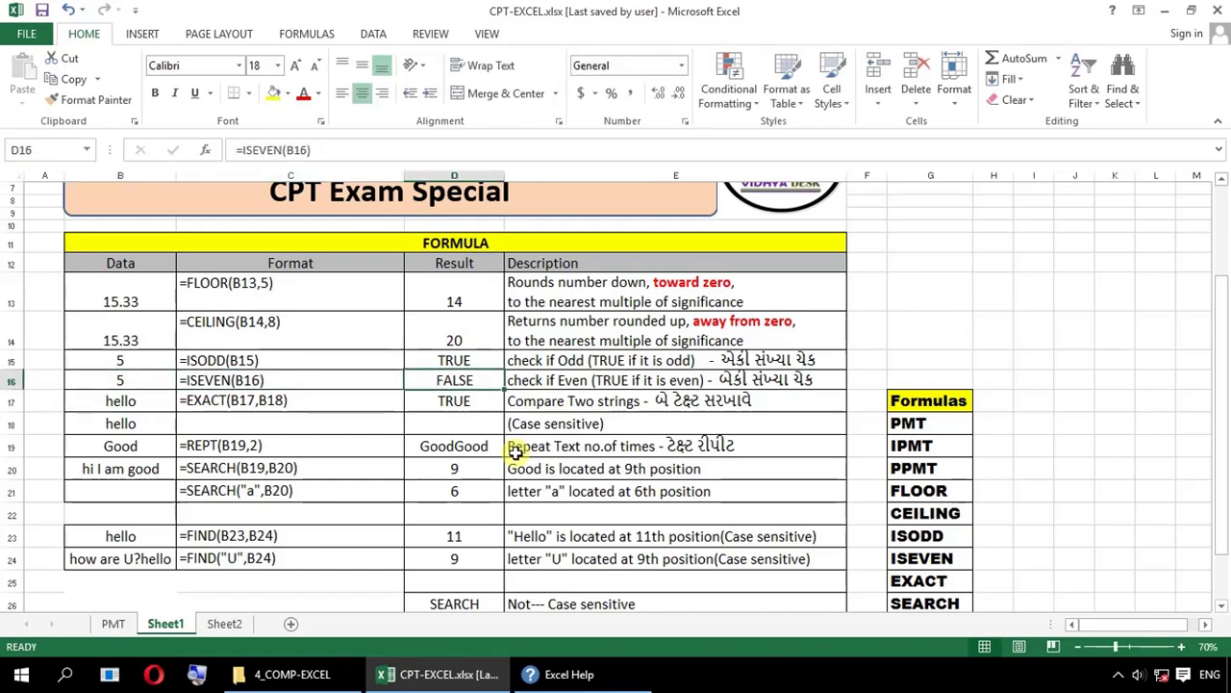
key(Left)
key(Up)
key(shift+Down)
key(shift+Right)
key(shift+Right)
key(shift+Right)
key(Left)
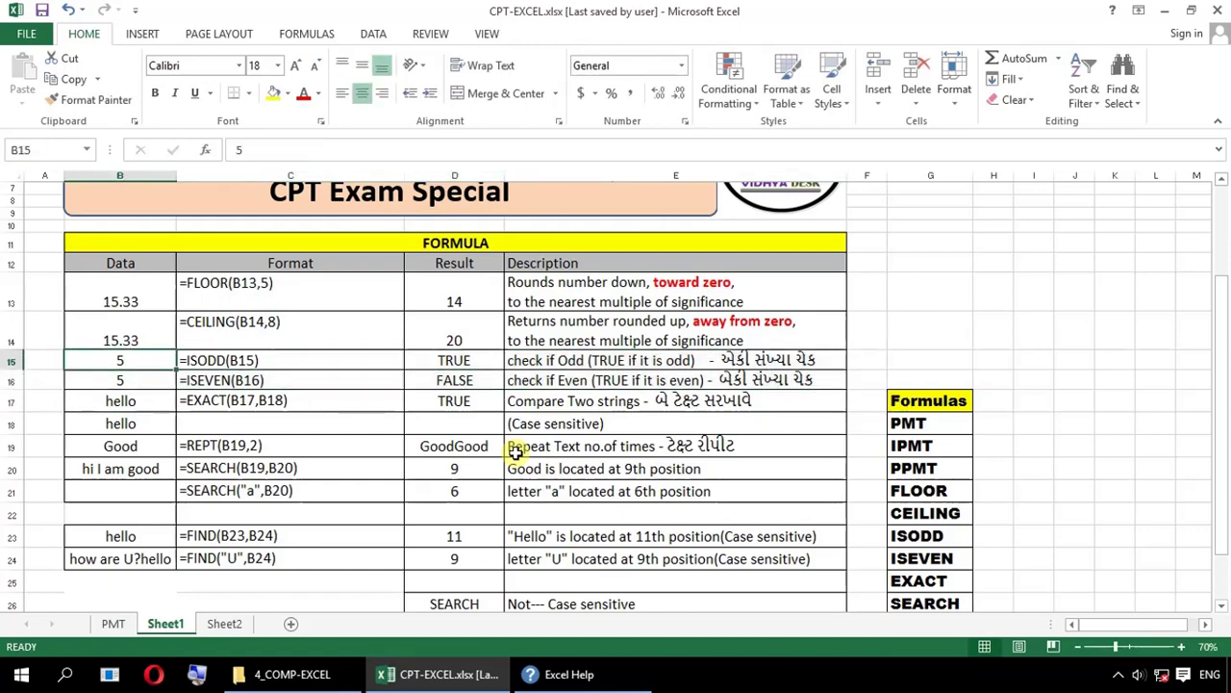
key(Down)
key(Right)
key(Right)
key(Down)
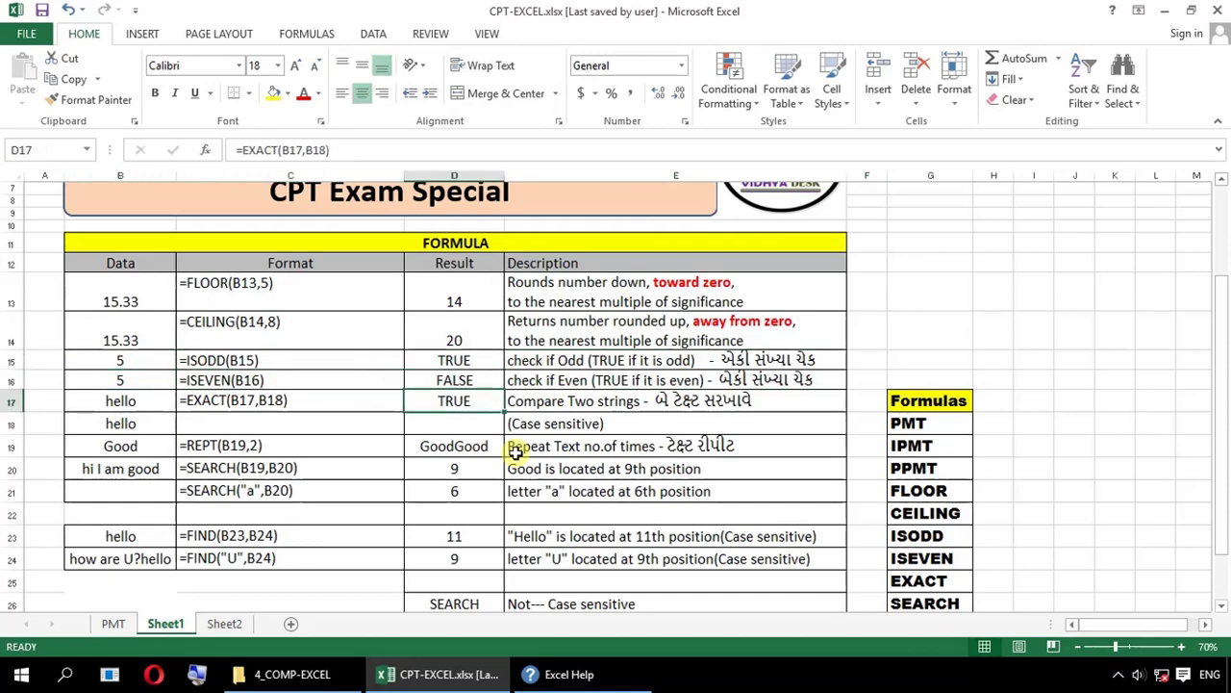
key(Right)
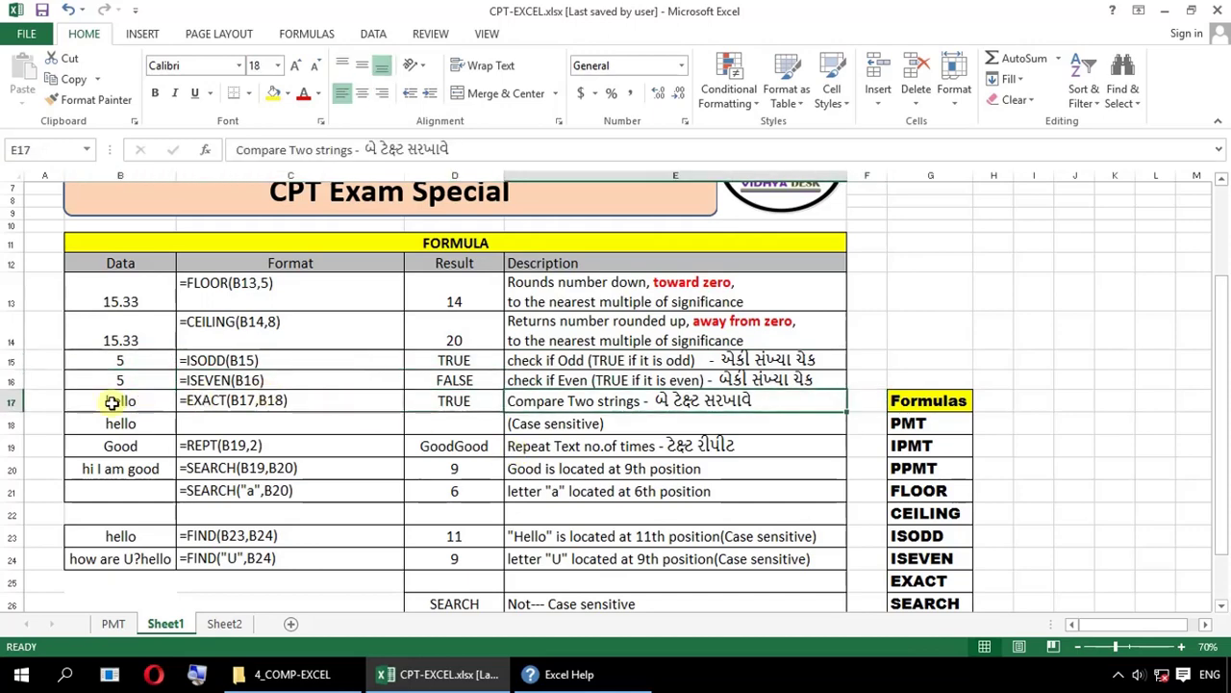
drag(113, 401, 644, 400)
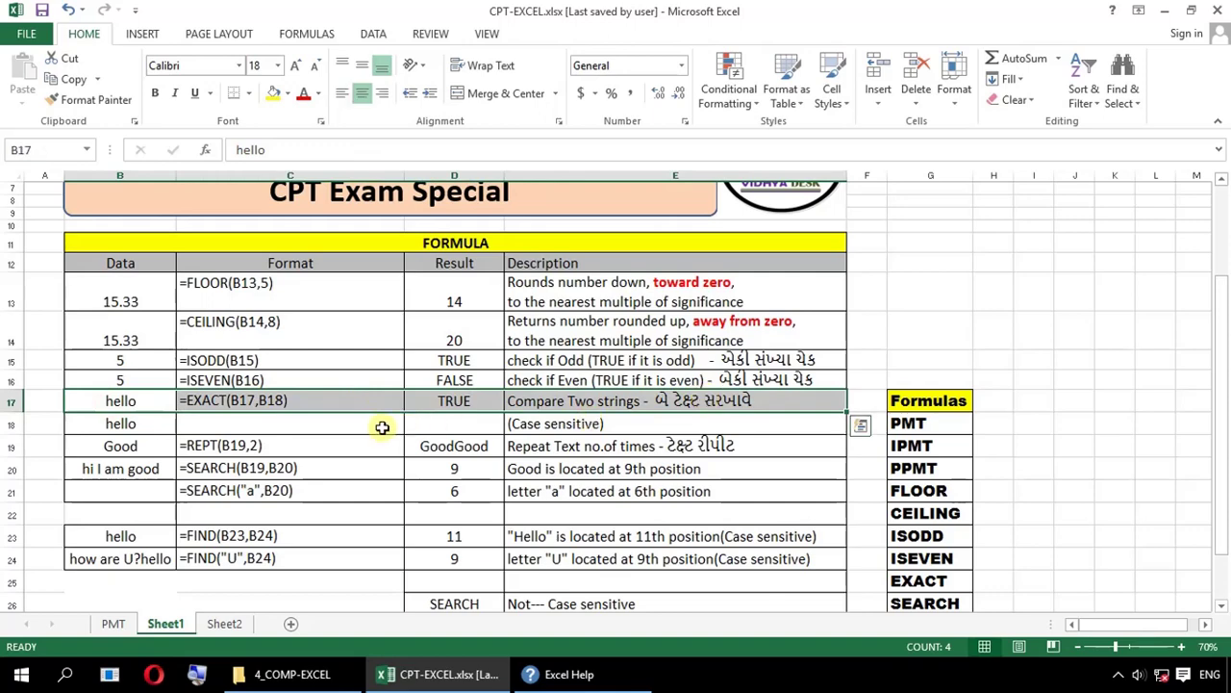
click(334, 426)
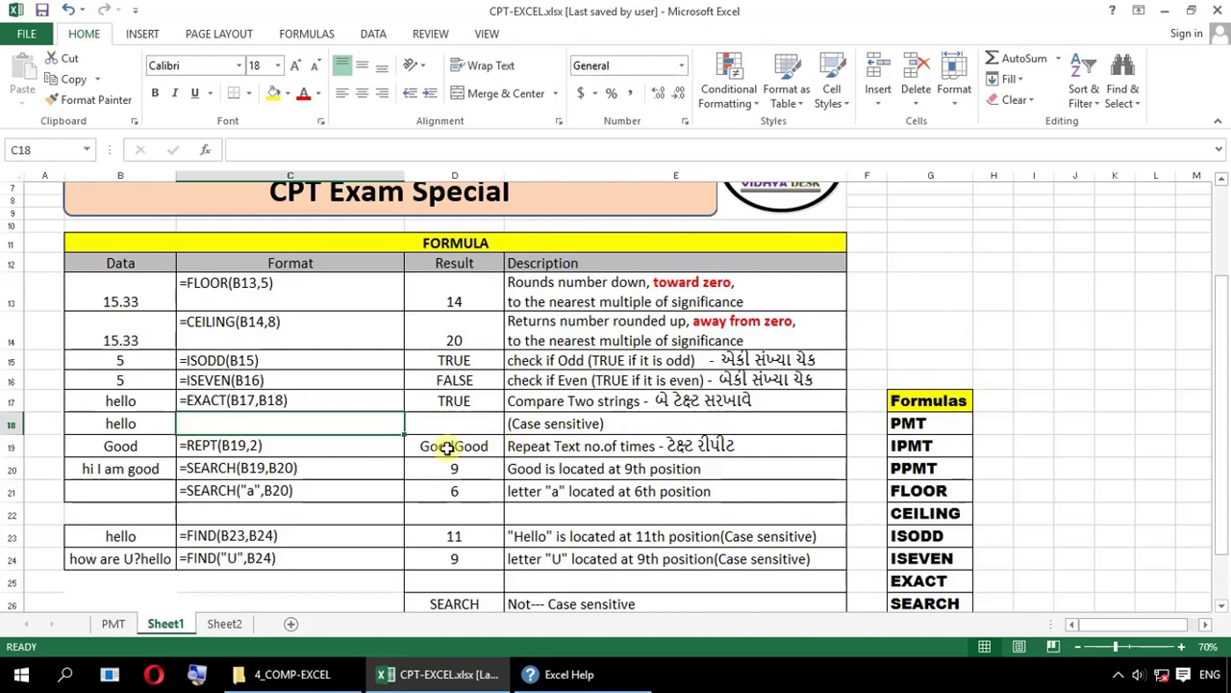
click(592, 426)
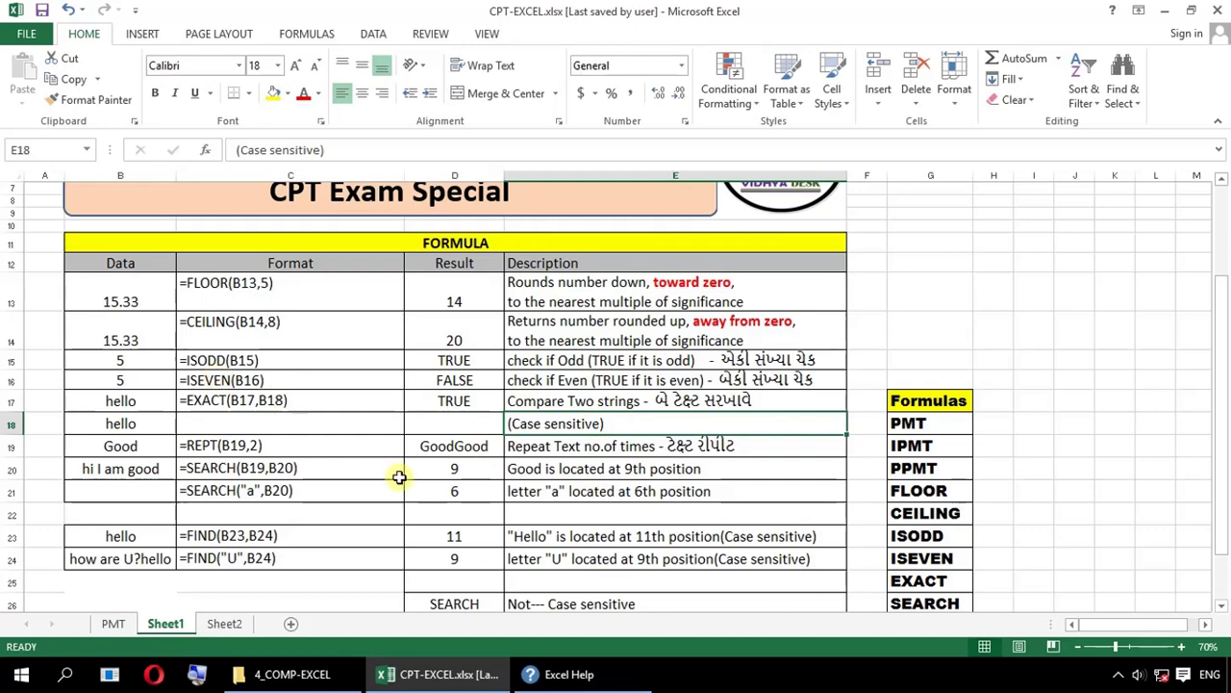
click(304, 397)
click(155, 401)
click(140, 423)
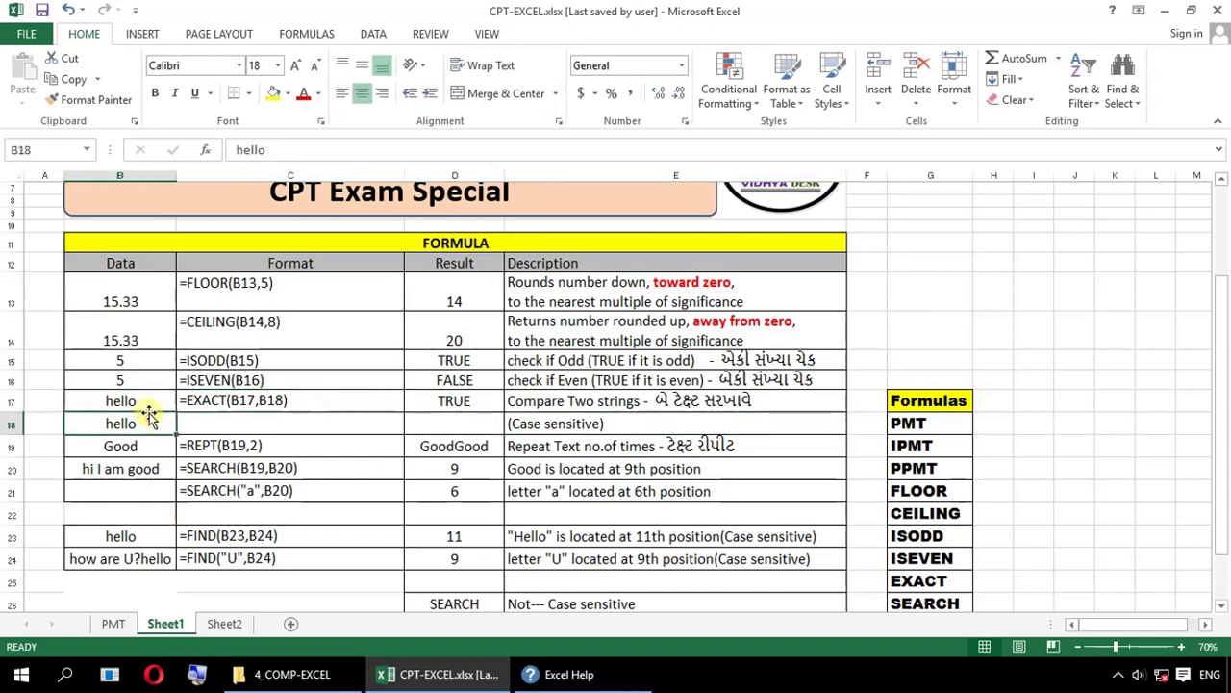
click(144, 401)
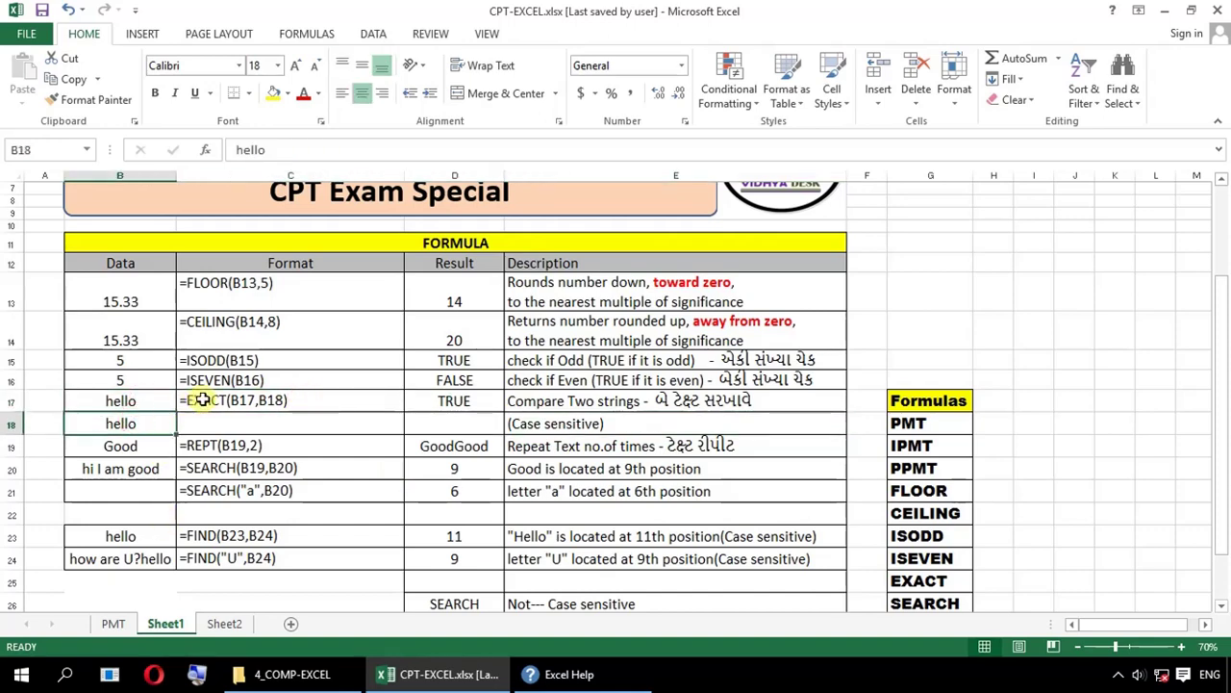
double_click(207, 401)
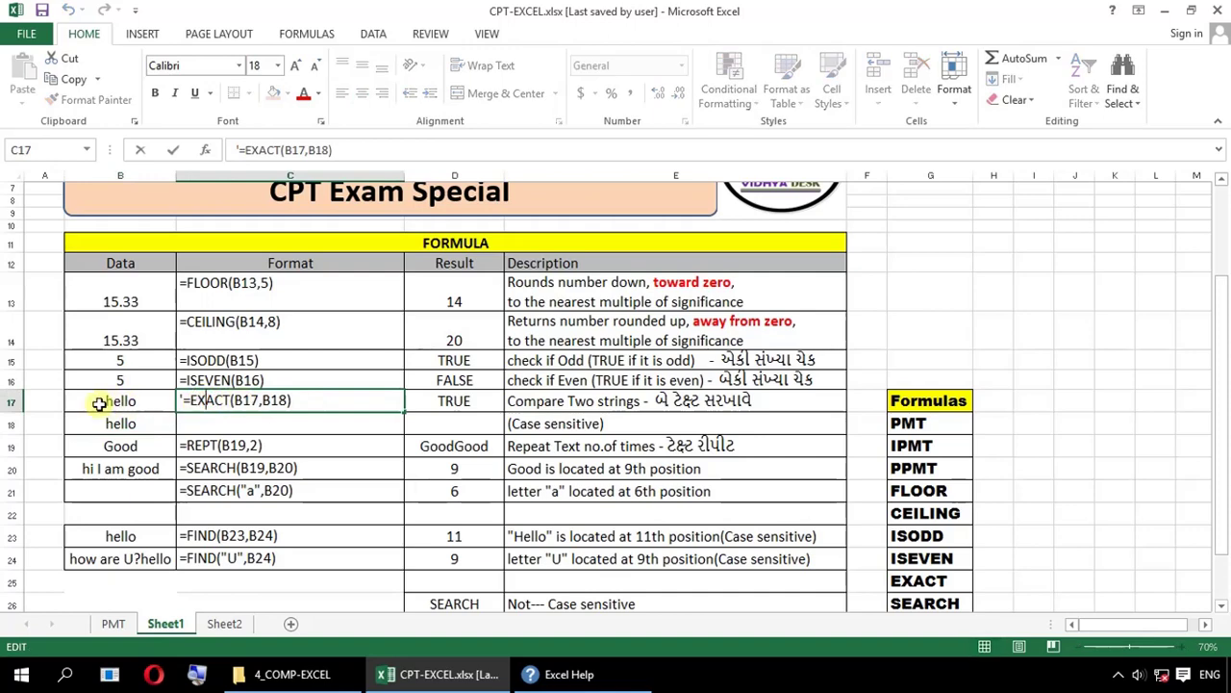
click(450, 404)
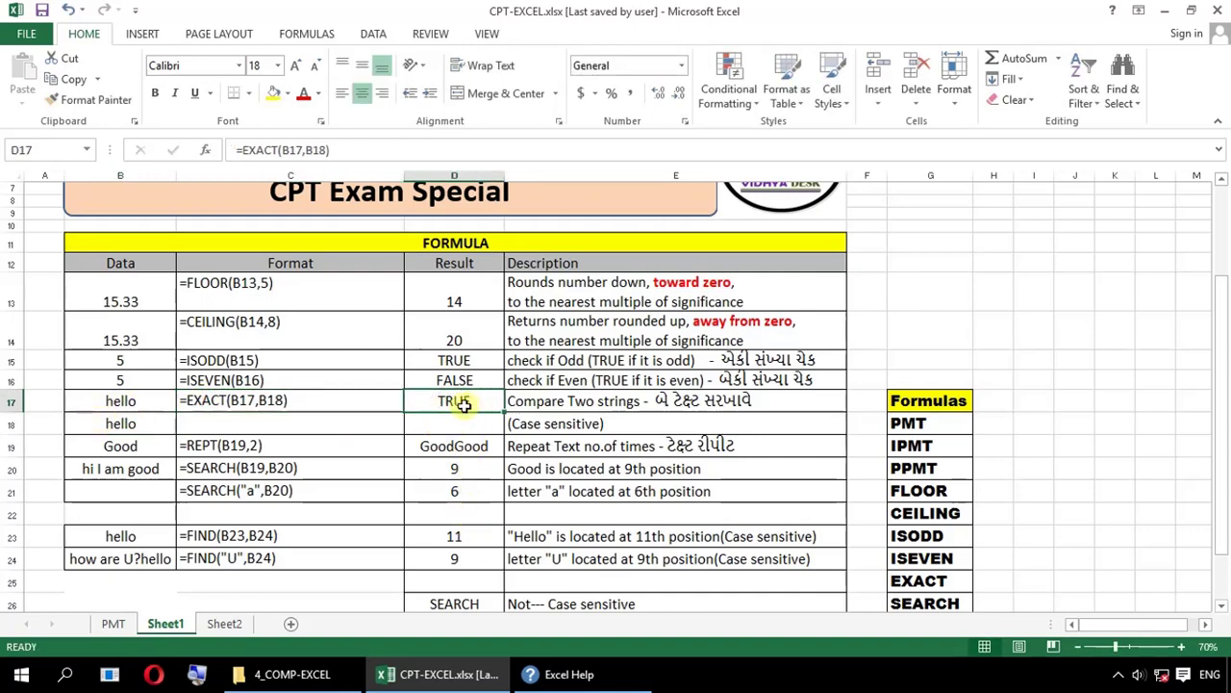
double_click(135, 423)
text(1)
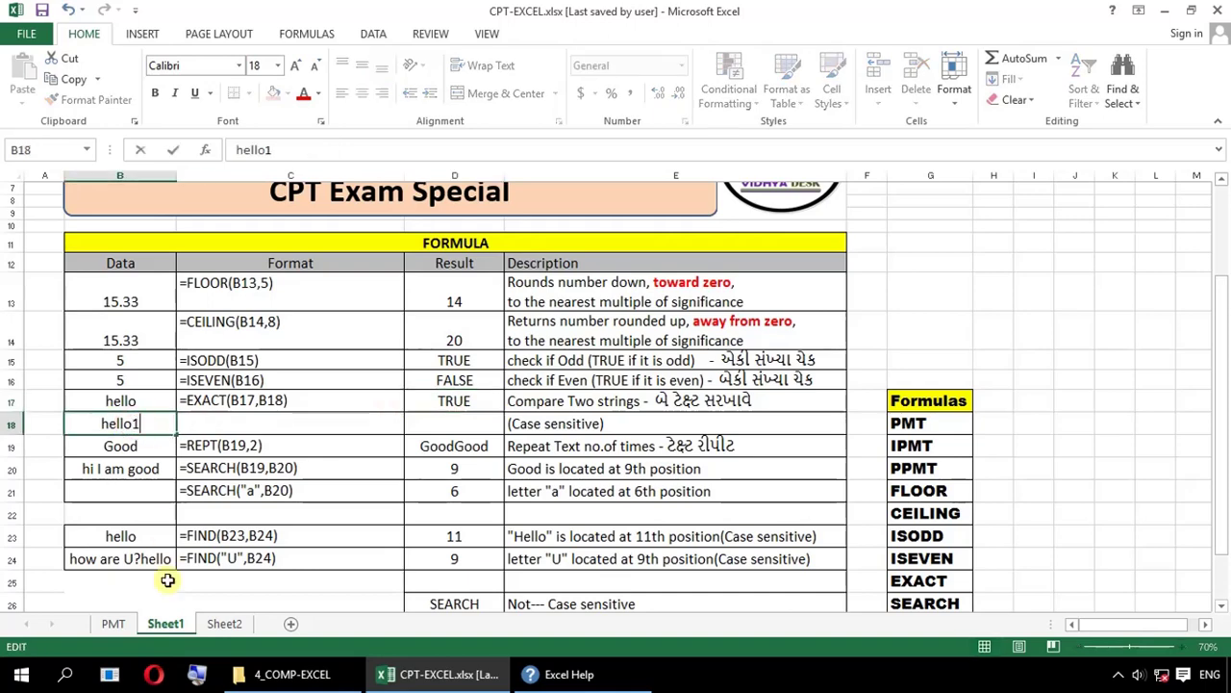
key(Tab)
key(Right)
key(Right)
key(Up)
key(Left)
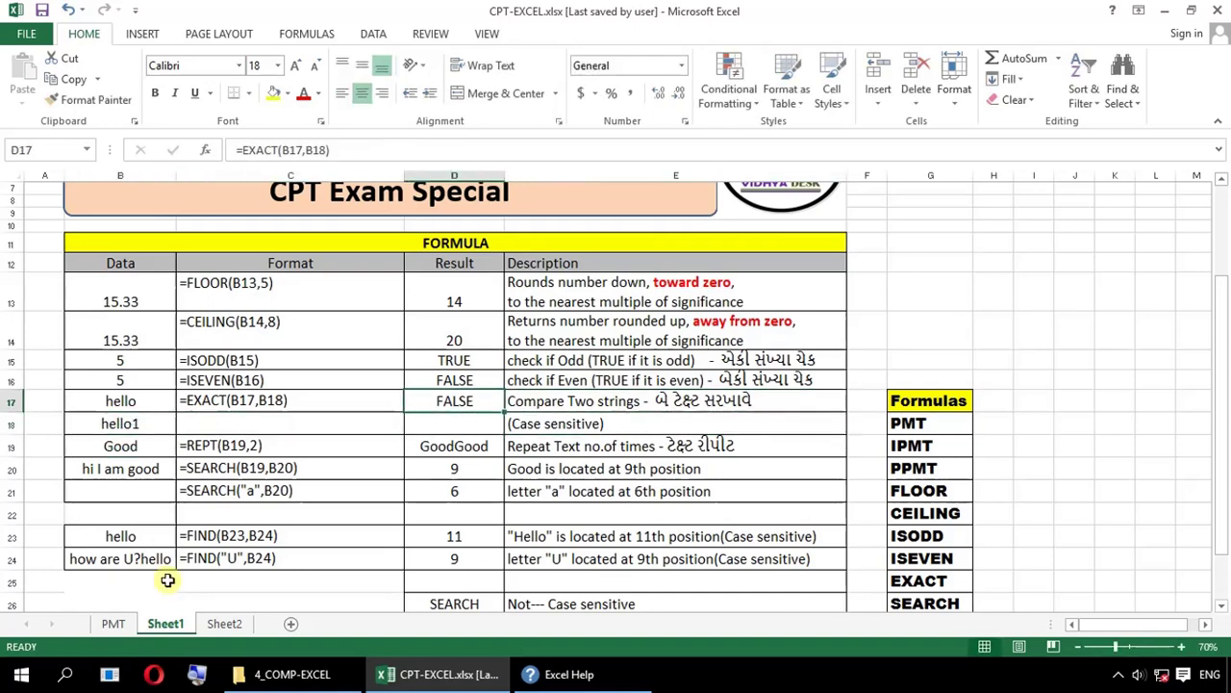
key(Down)
key(Left)
key(Left)
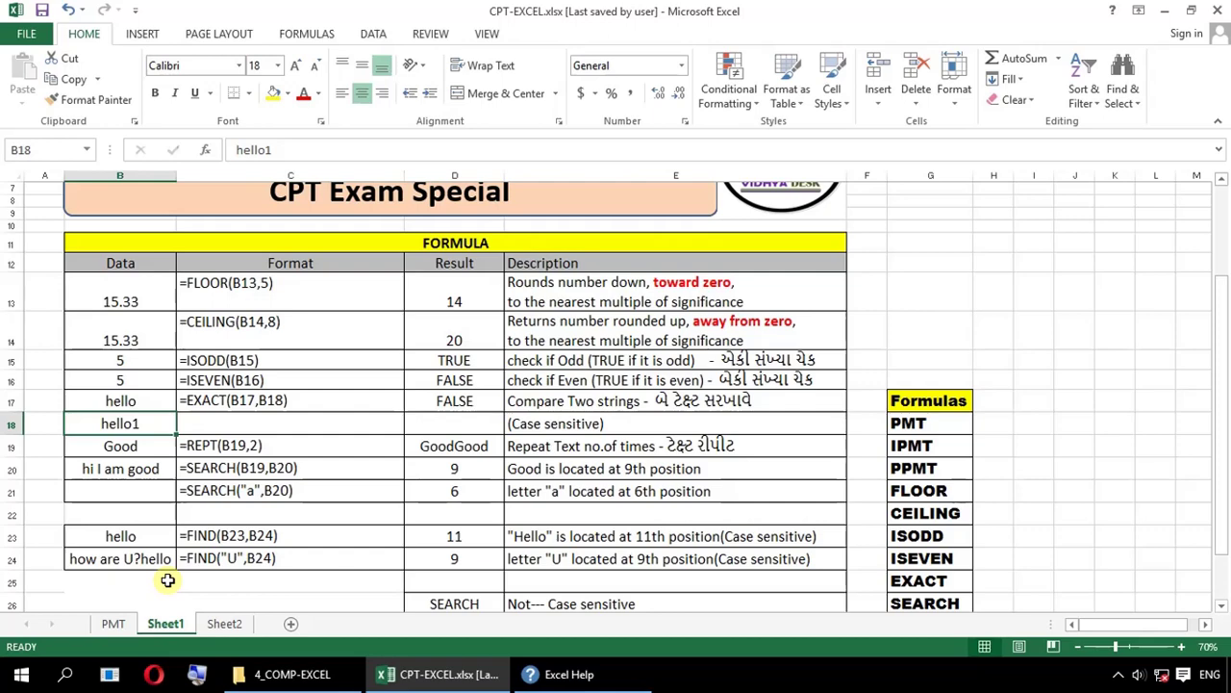
key(F2)
key(BackSpace)
key(Delete)
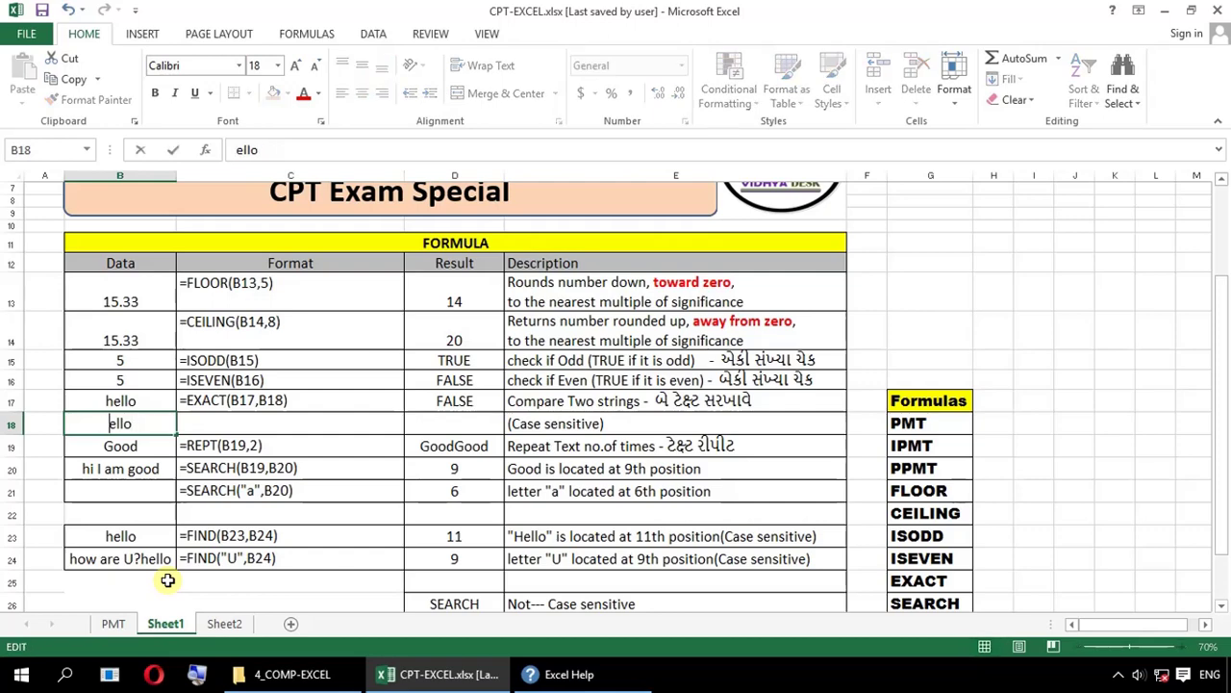
text(H)
key(ctrl+Return)
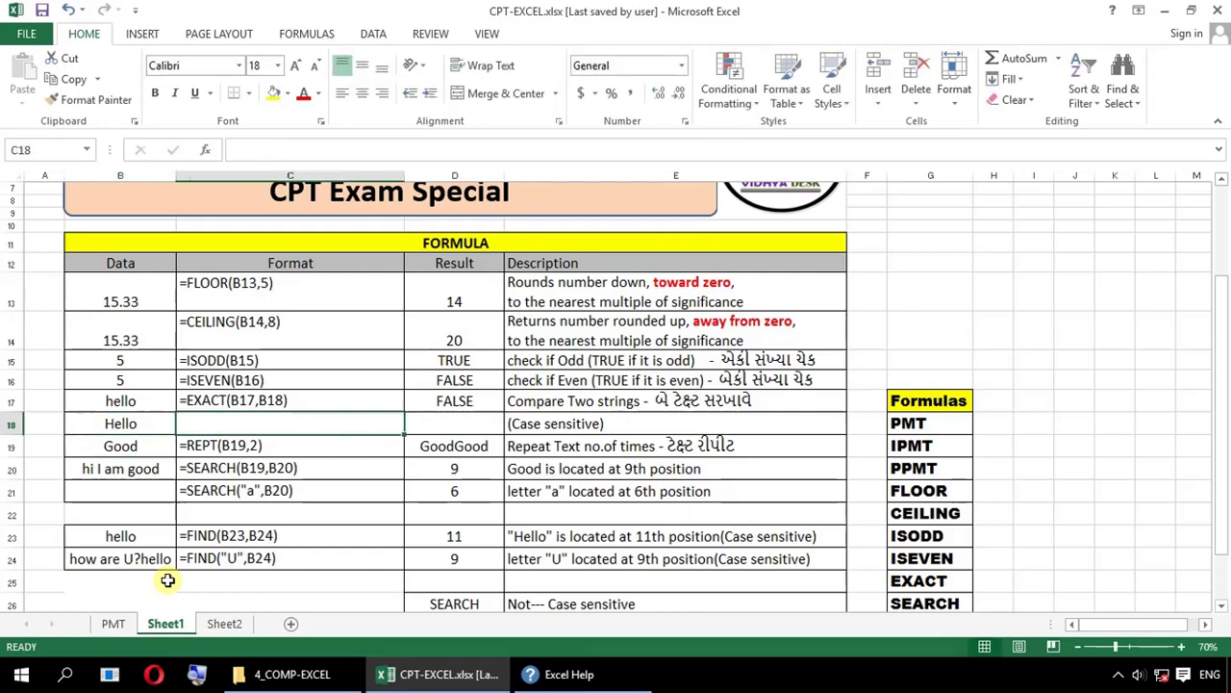
key(F2)
key(Home)
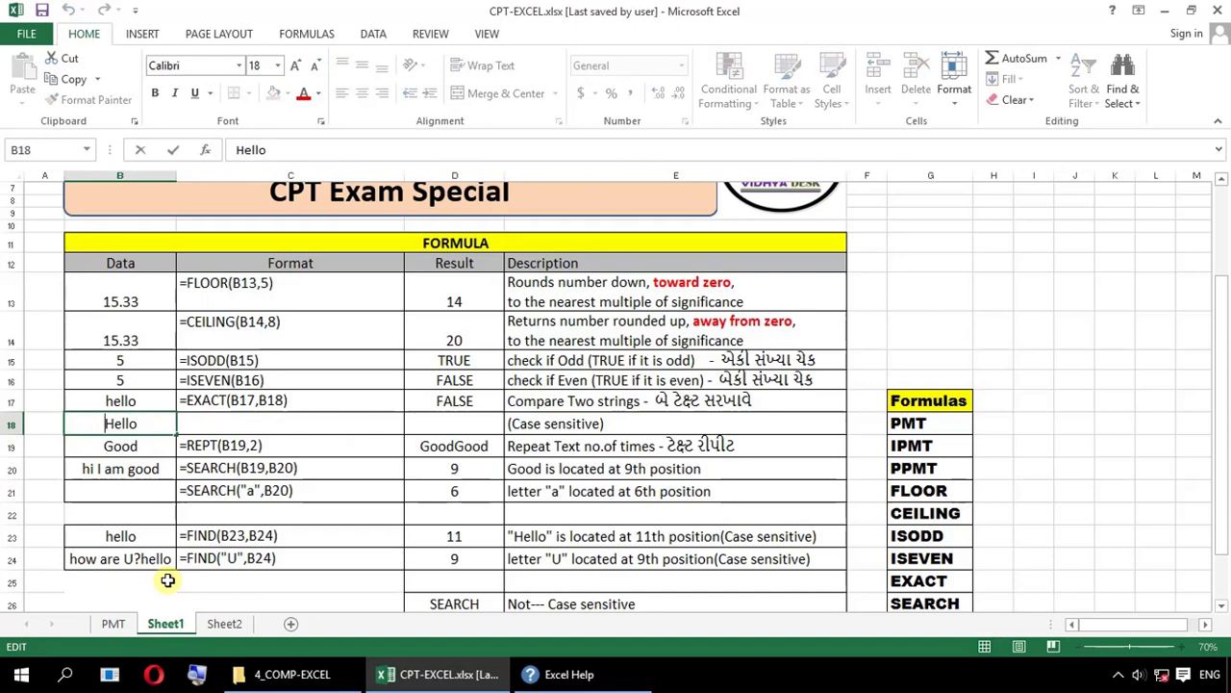
key(Delete)
text(h)
key(Return)
key(Up)
key(Up)
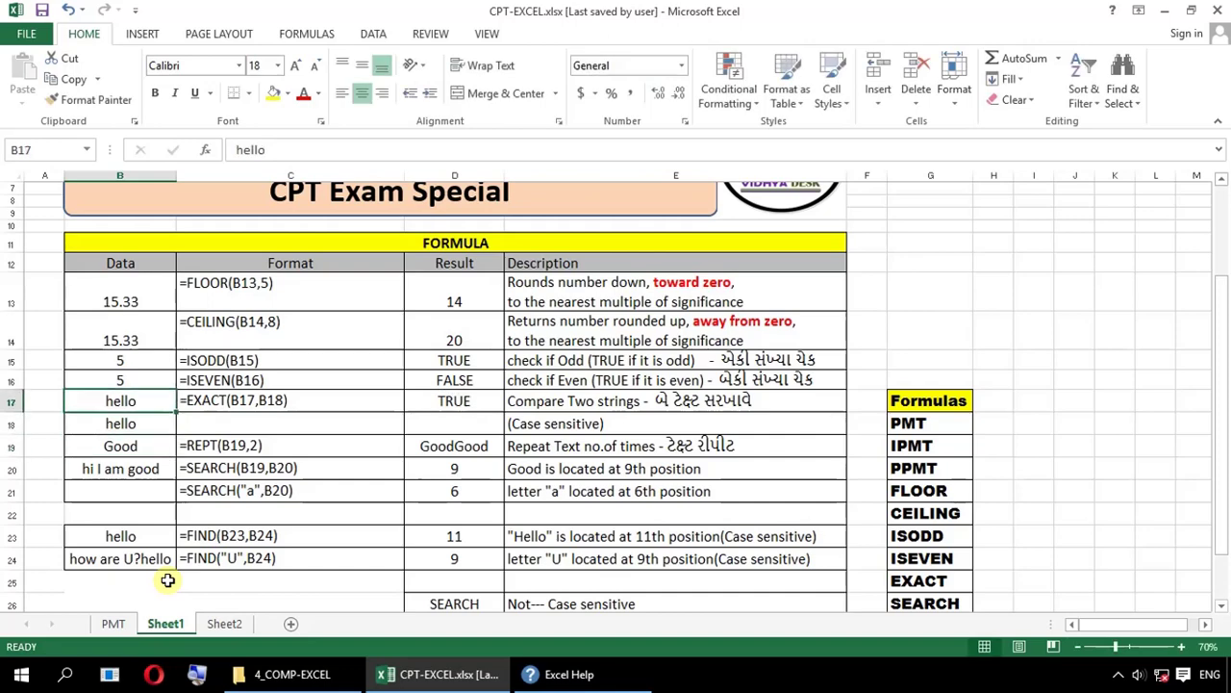
key(F2)
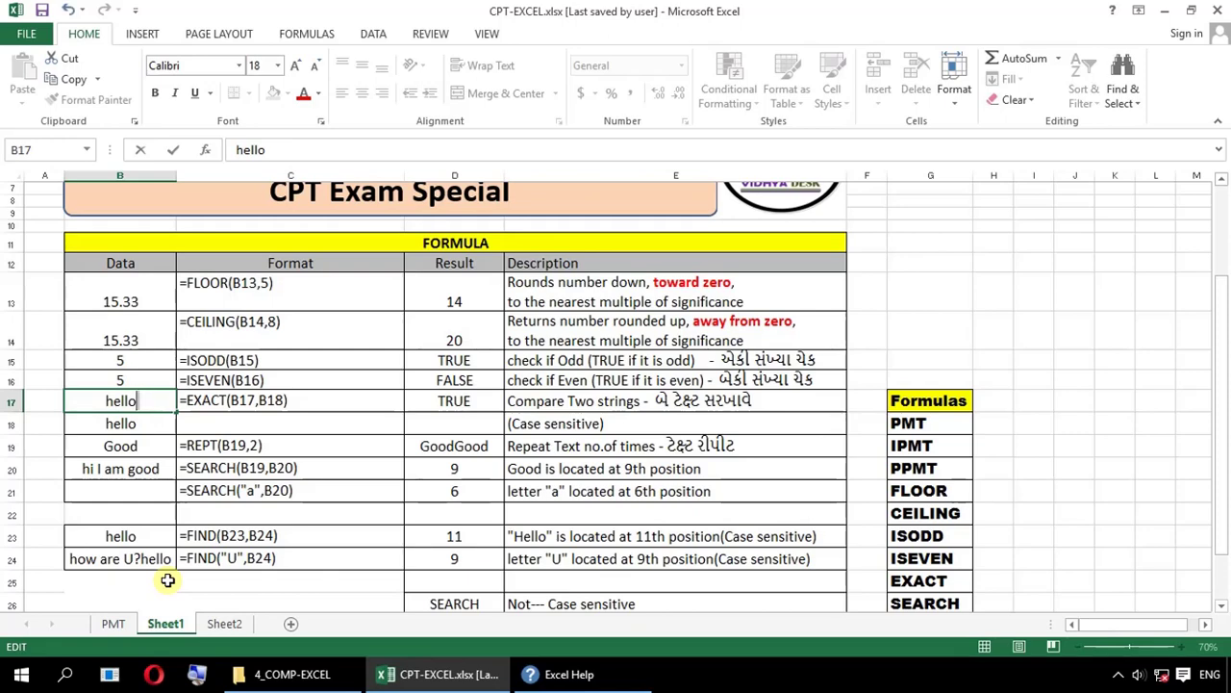
key(Return)
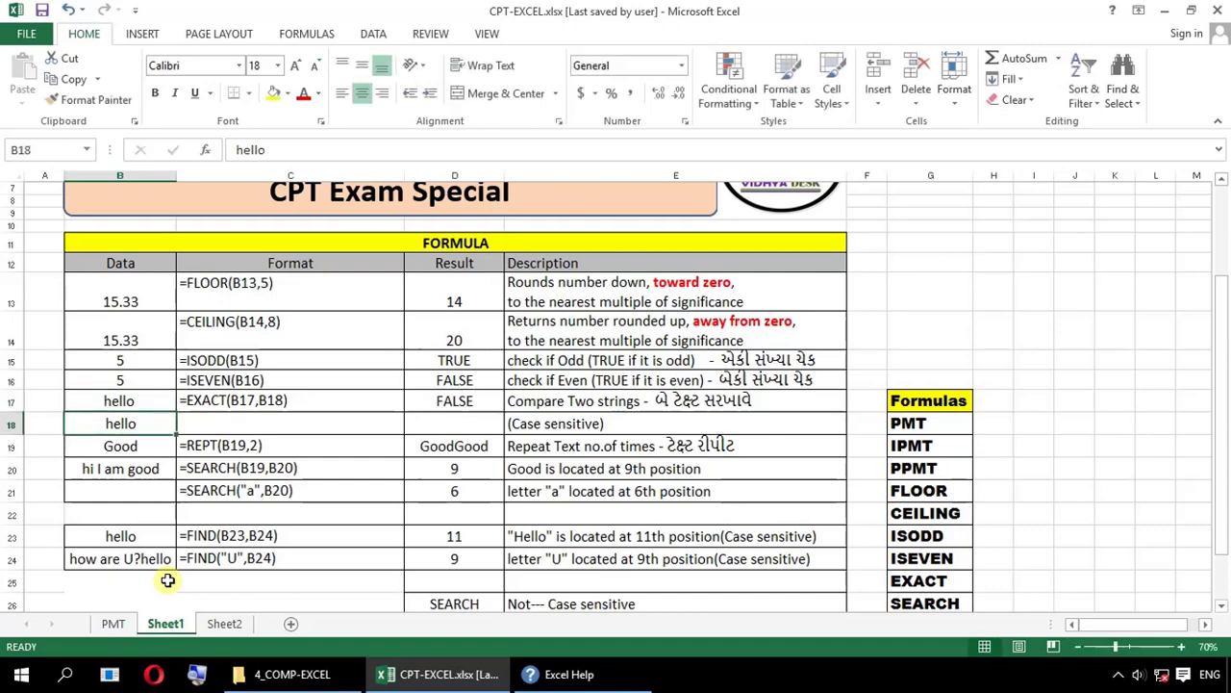
key(Up)
key(F2)
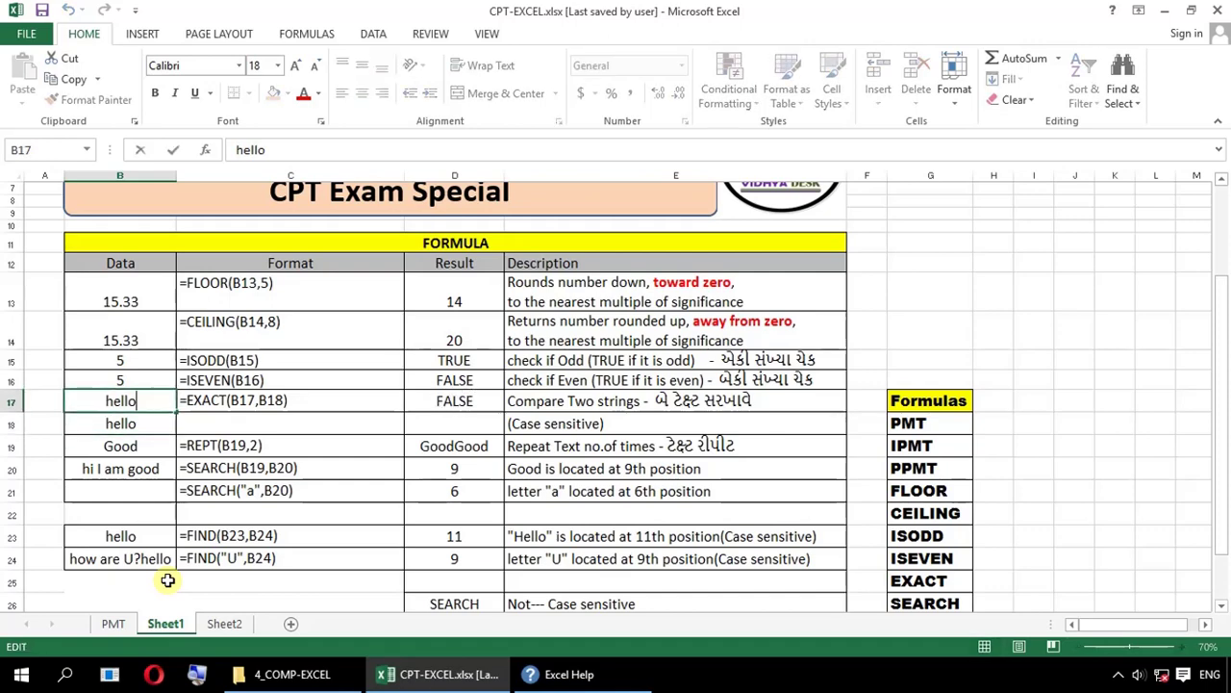
key(Return)
key(Down)
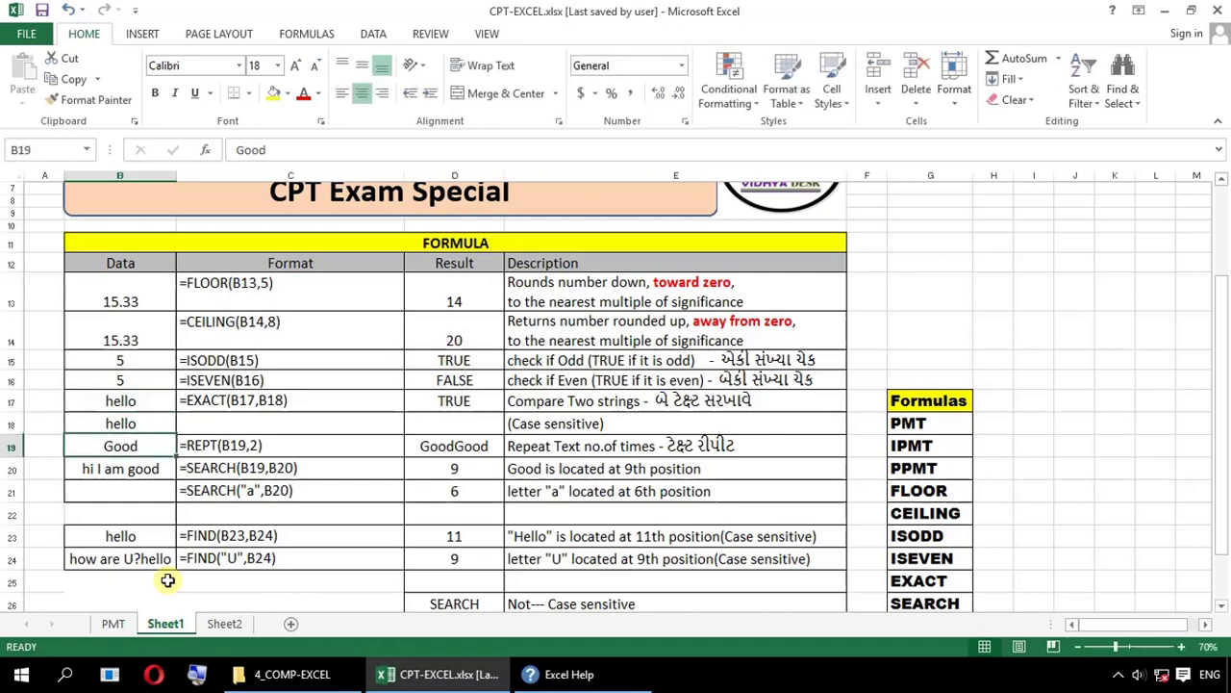
key(Right)
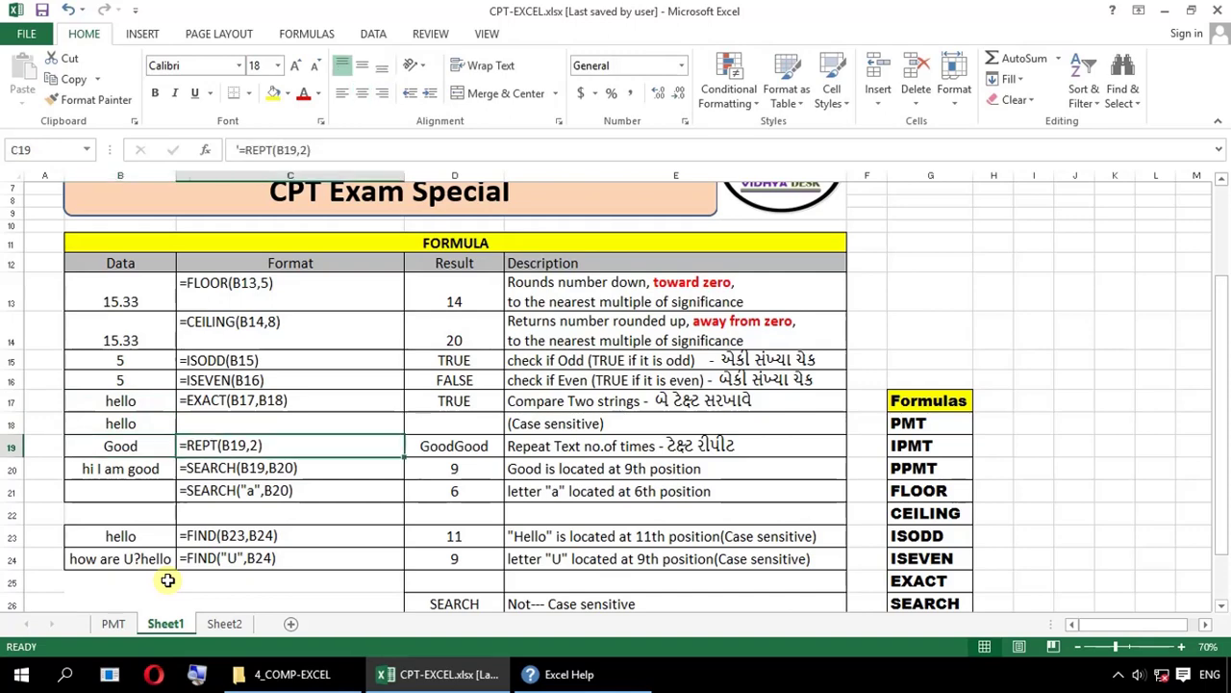
key(Right)
key(Up)
key(Up)
key(Down)
key(Down)
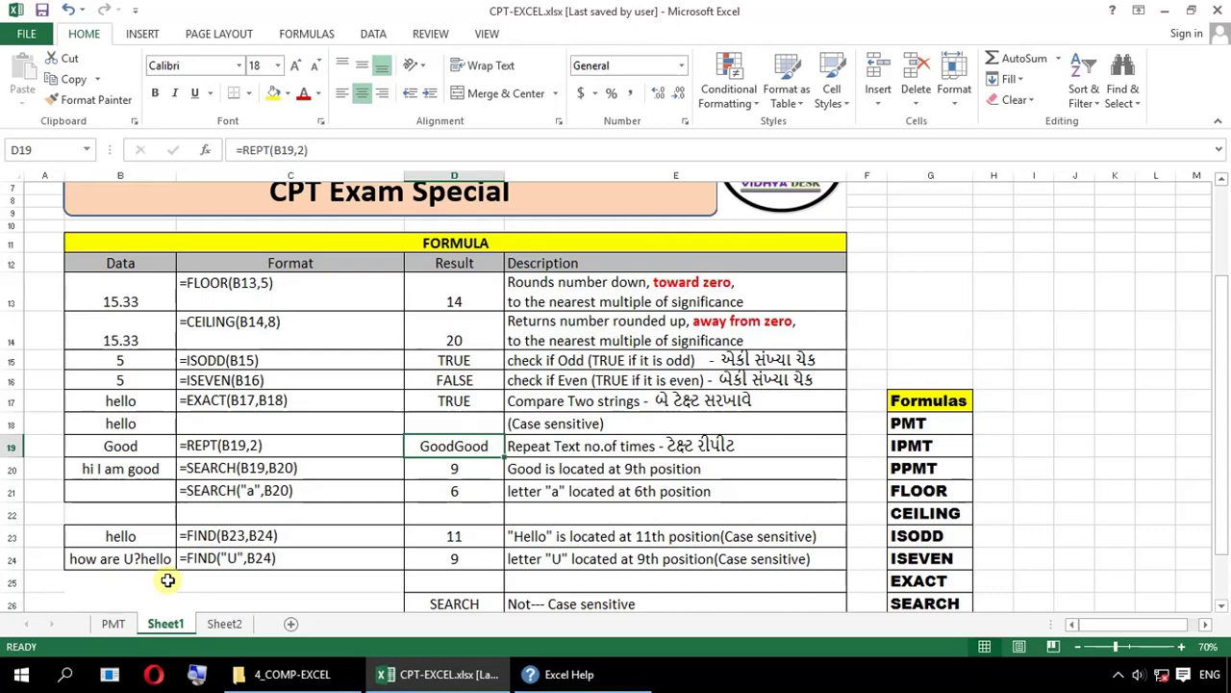
key(Right)
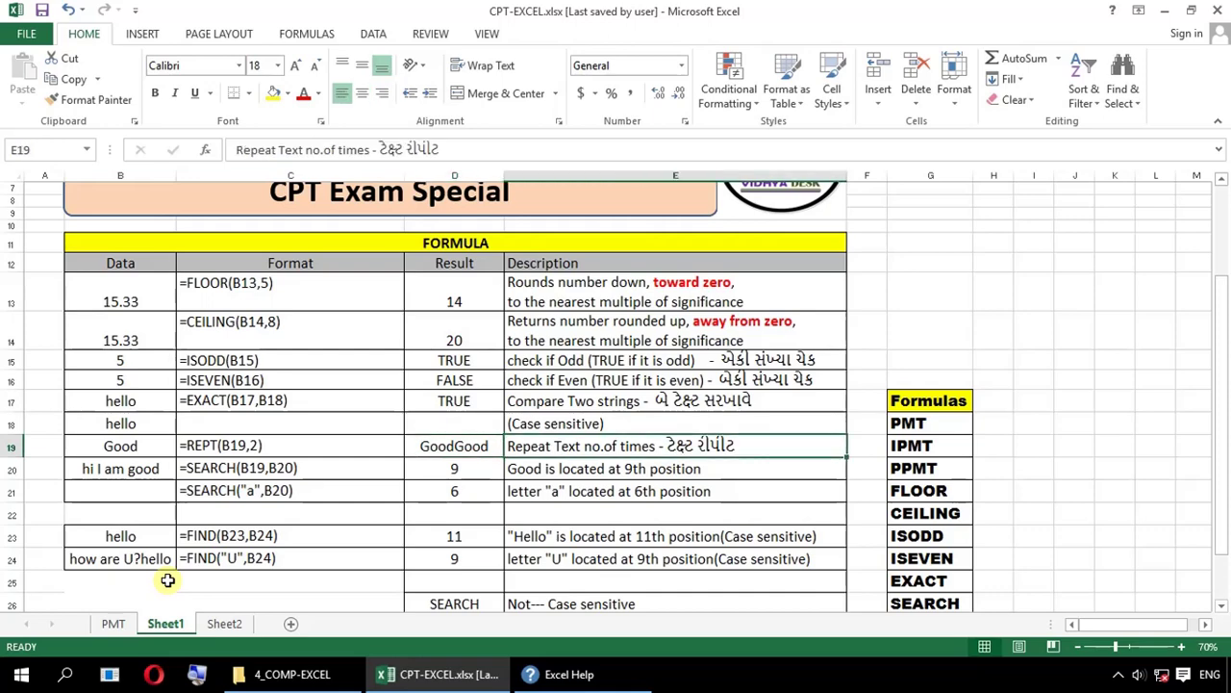
key(Left)
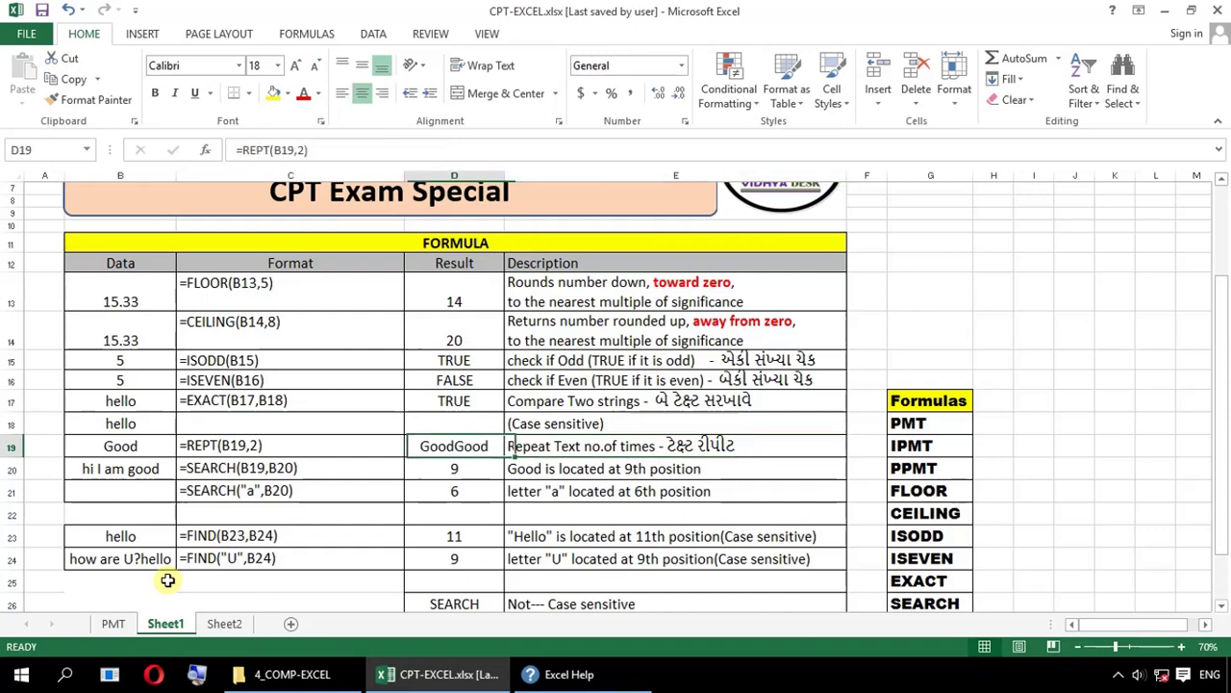
key(Left)
key(Left)
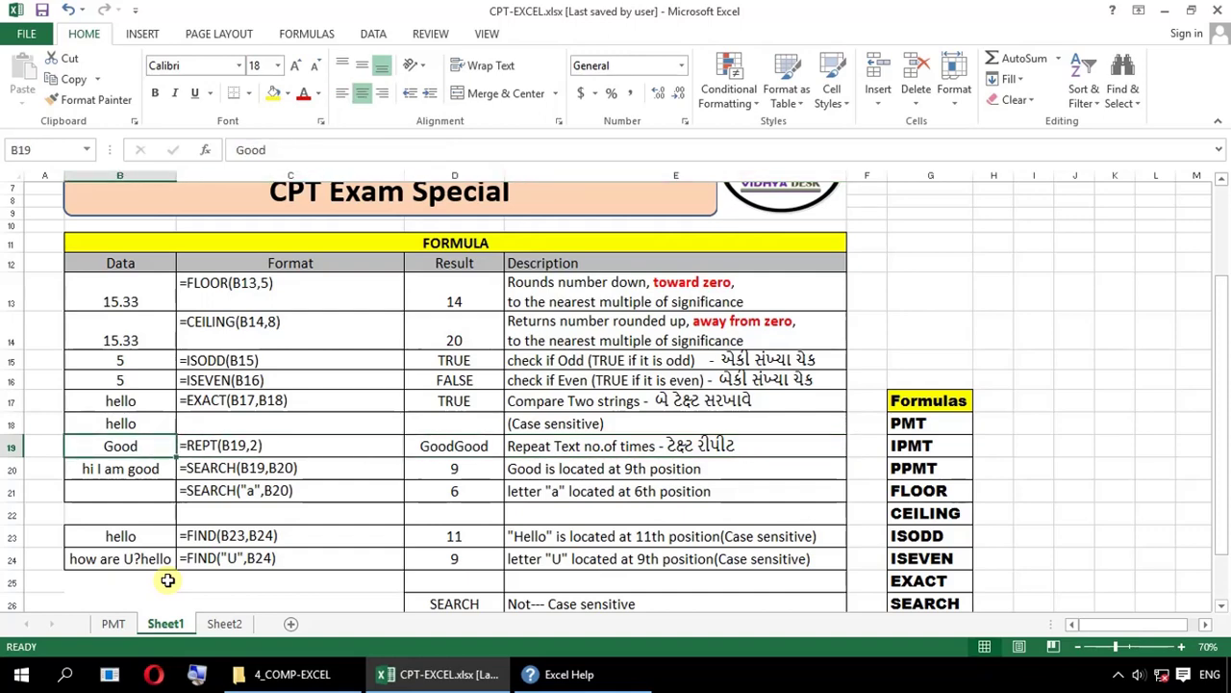
key(Right)
key(Right)
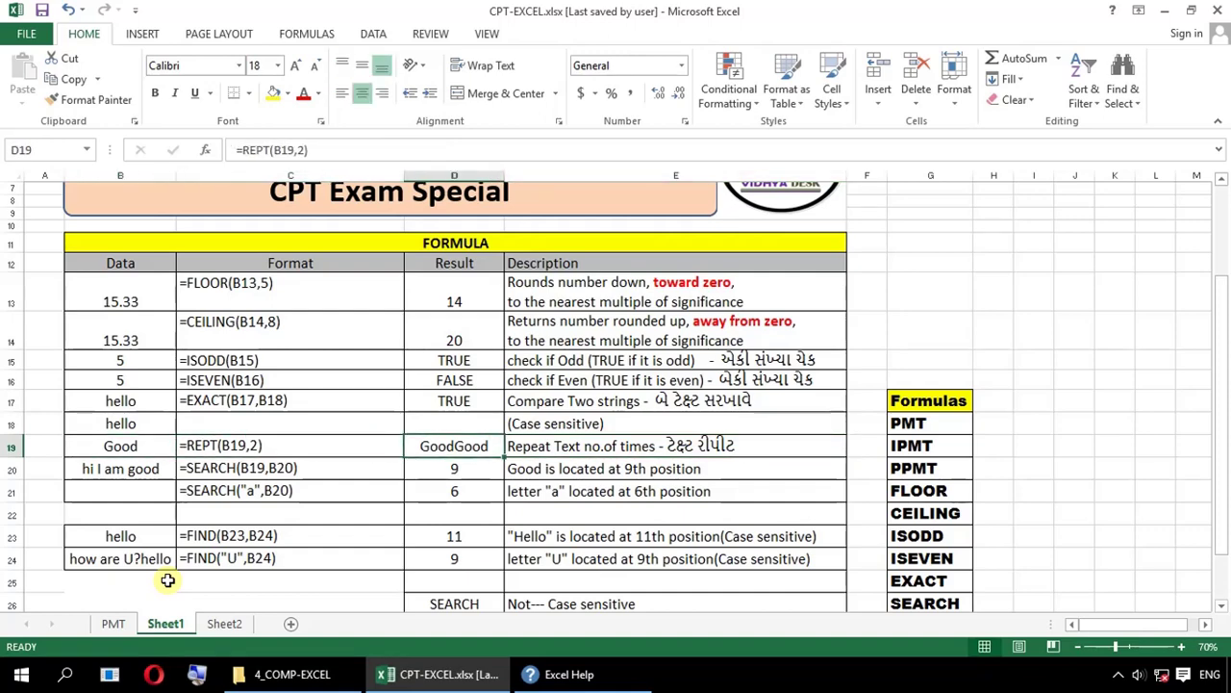
key(F2)
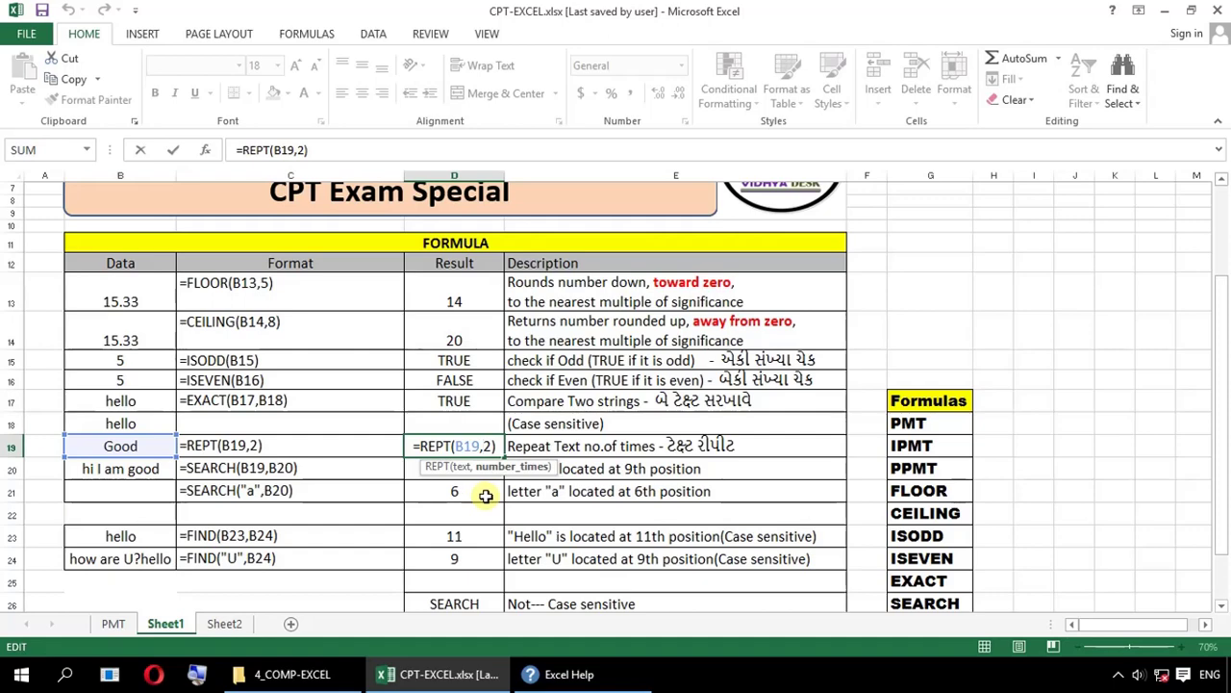
key(Return)
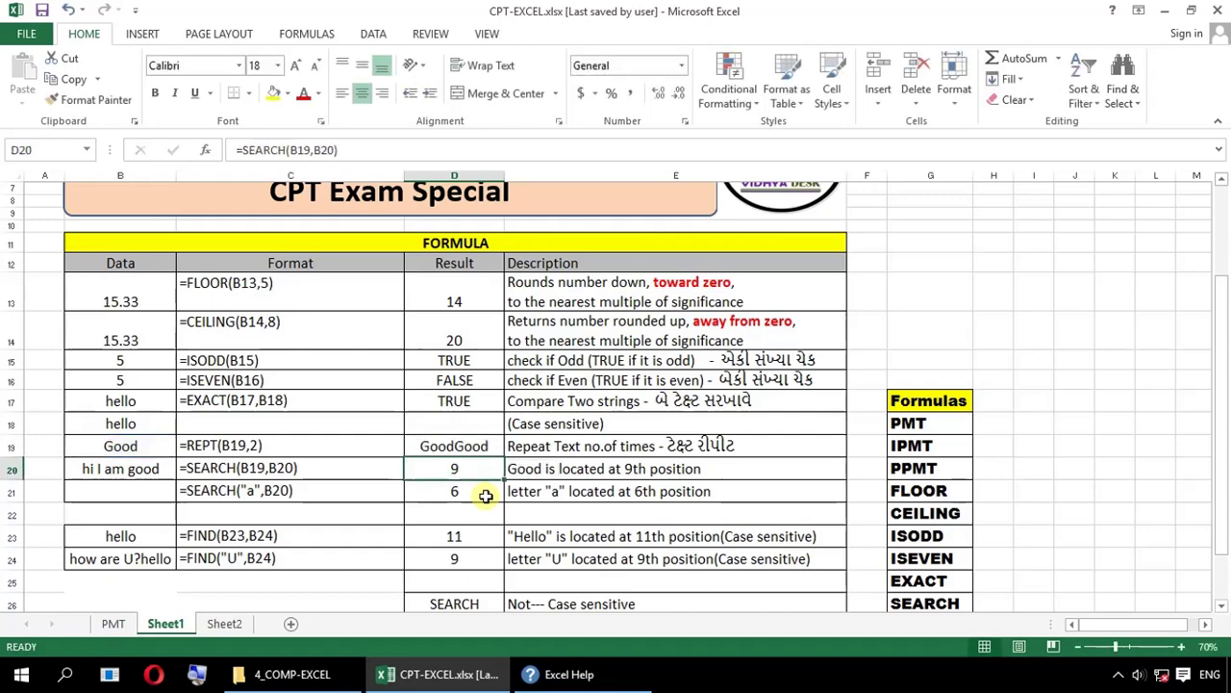
key(Up)
key(F2)
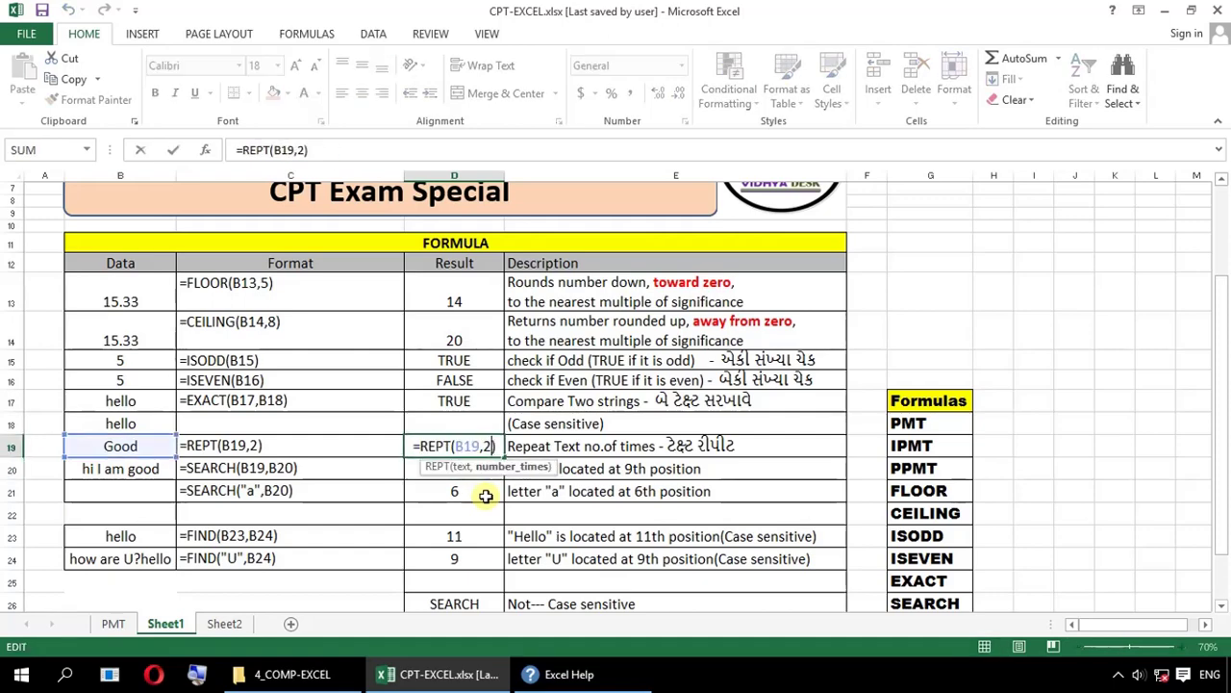
key(BackSpace)
text(3)
key(Return)
key(Up)
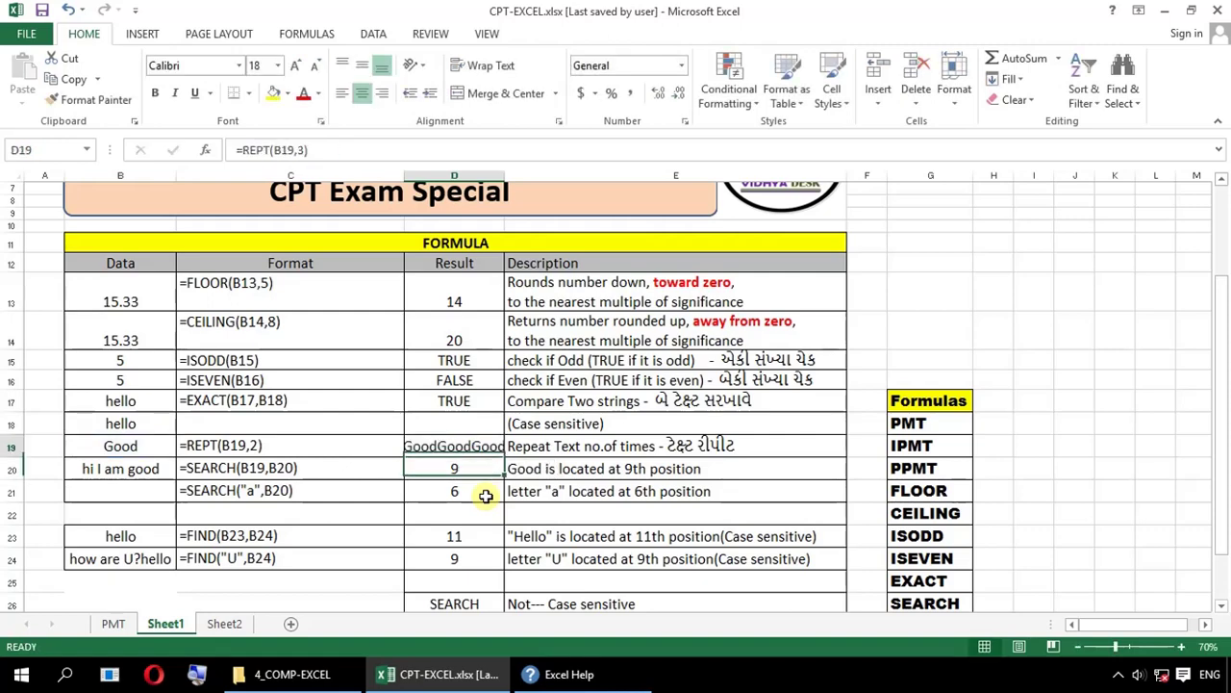
key(F2)
key(BackSpace)
text(1)
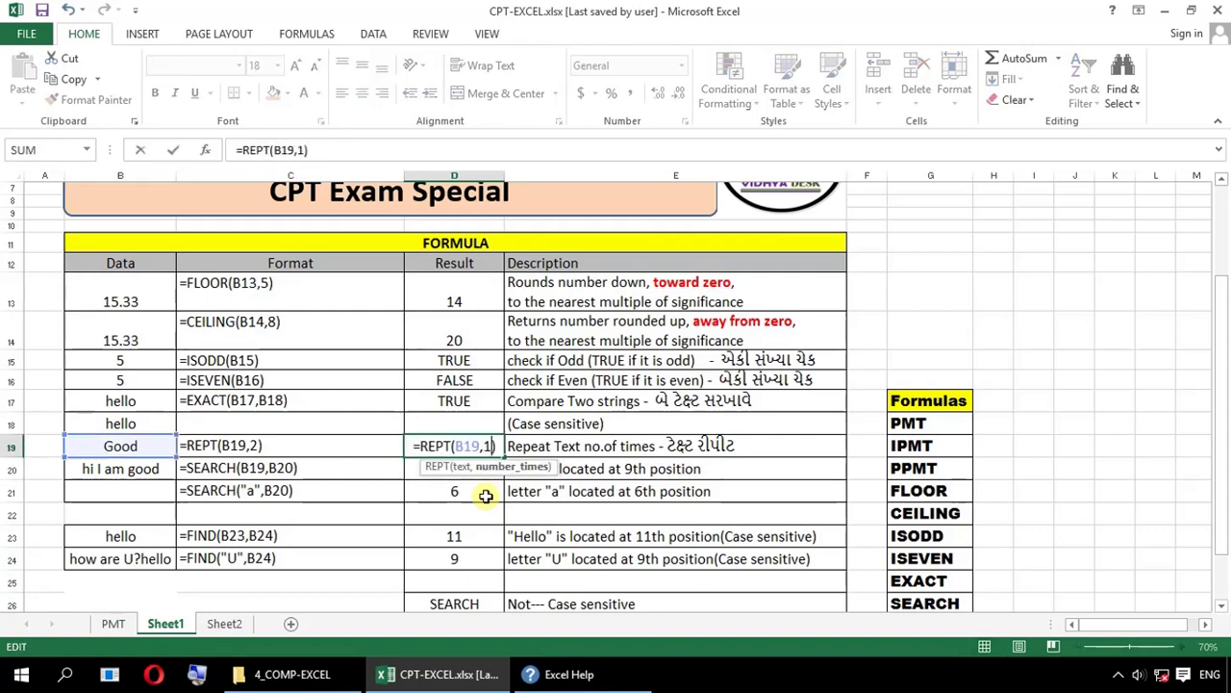
key(Return)
key(Up)
key(F2)
key(BackSpace)
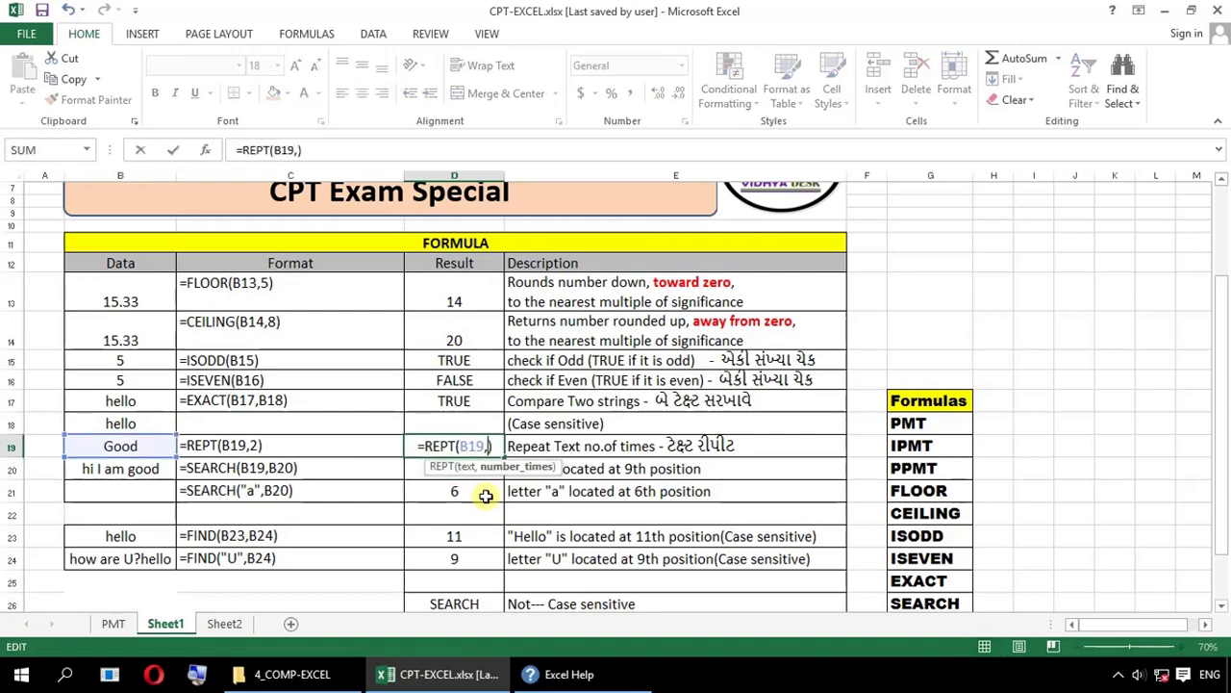
key(Return)
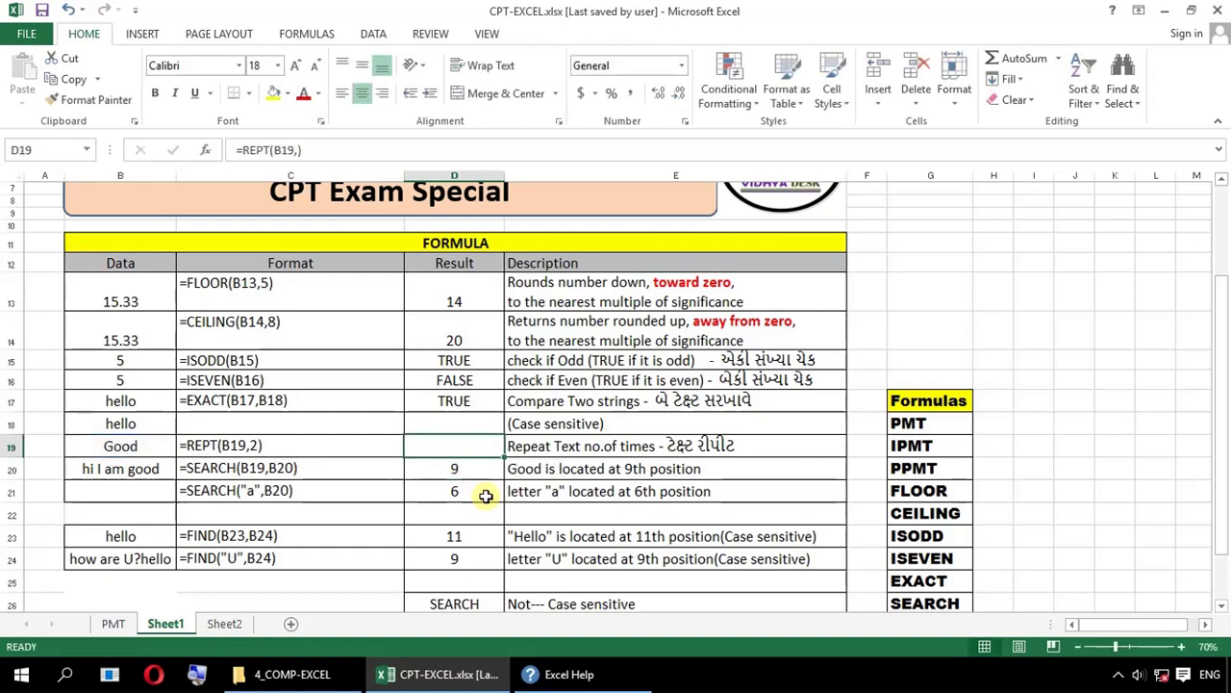
key(Up)
key(F2)
text(2)
key(Return)
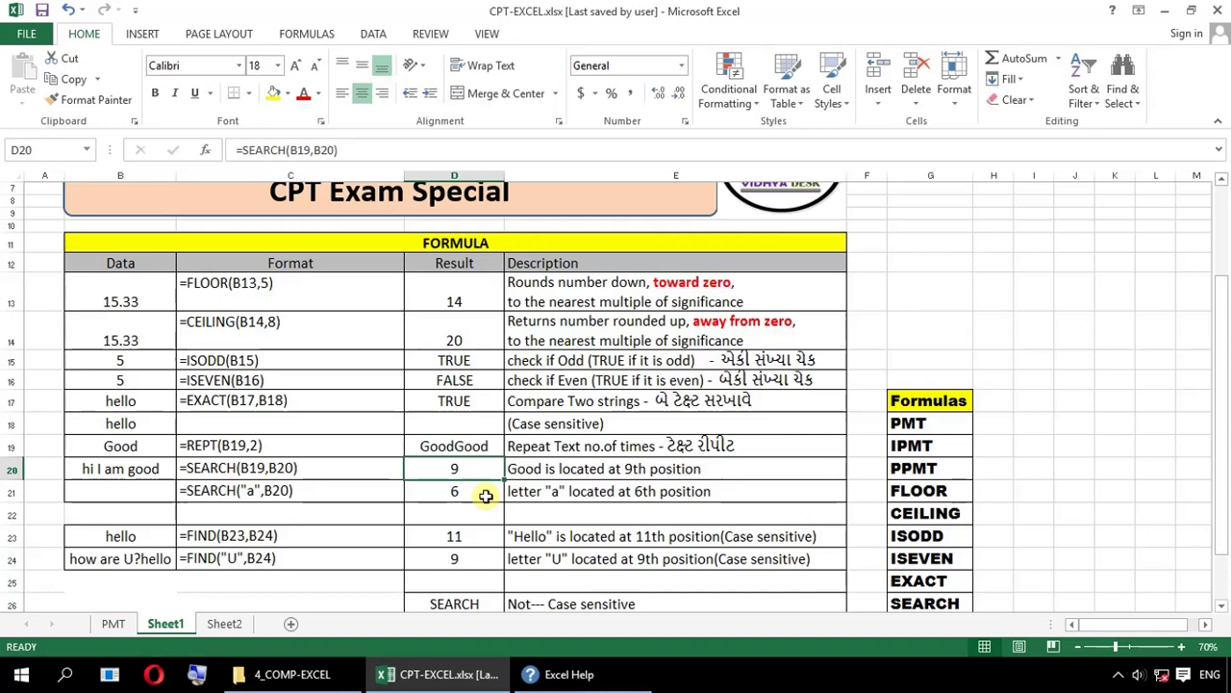
key(Down)
key(Down)
key(Down)
key(Down)
key(Down)
key(Down)
key(Down)
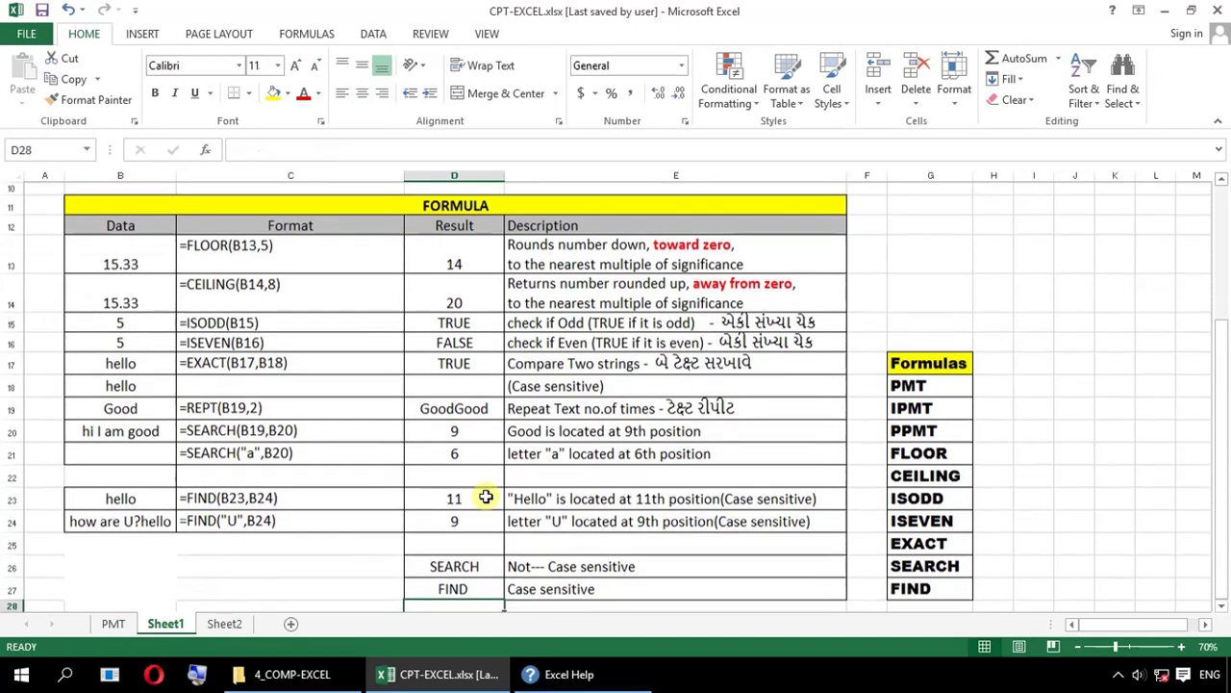
key(Down)
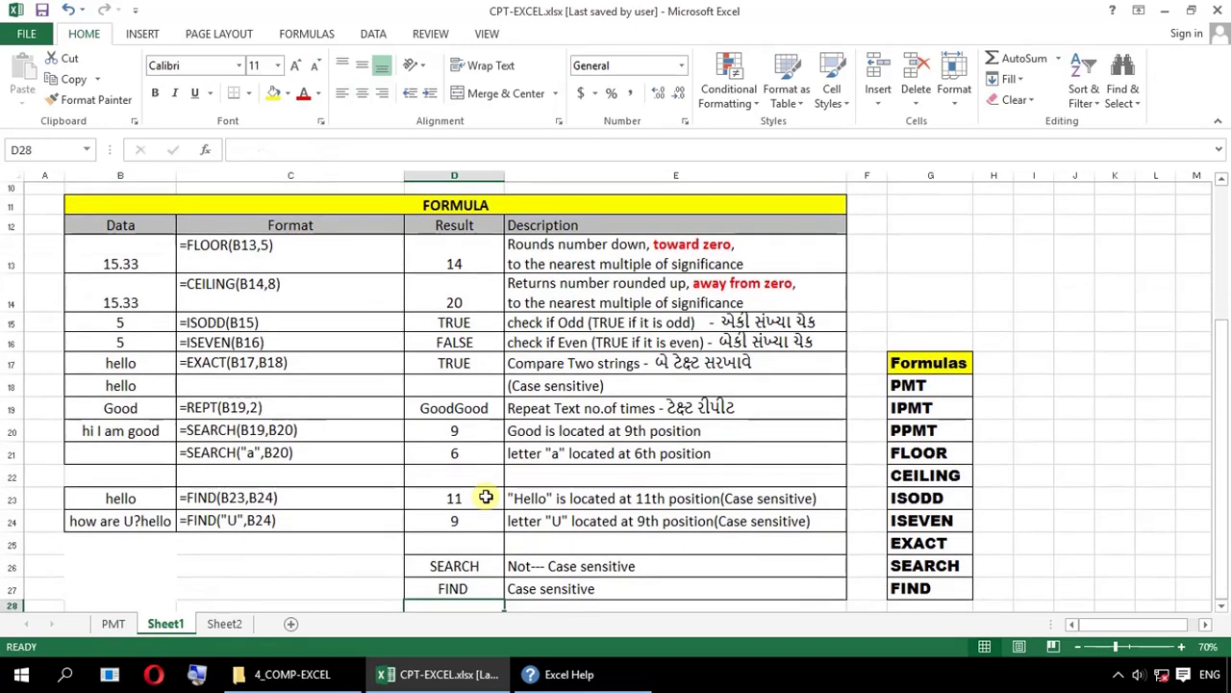
key(Up)
key(Up)
key(Up)
key(Up)
key(Up)
key(Up)
key(Up)
key(Up)
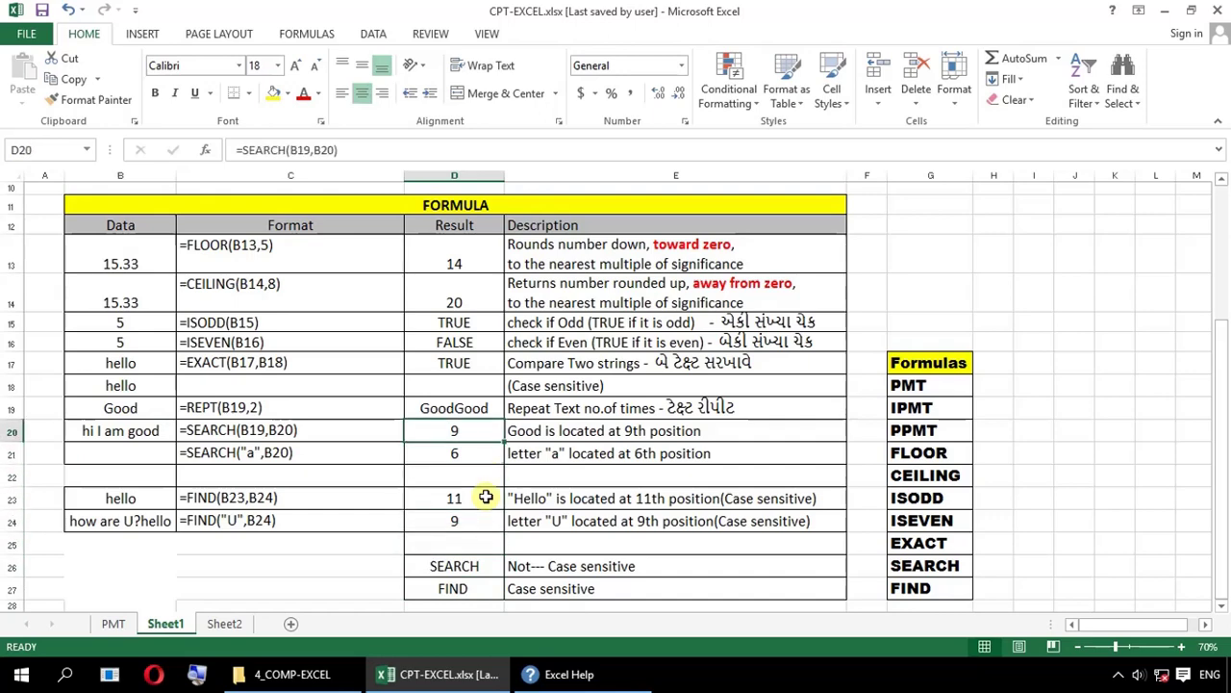
key(Down)
key(Down)
key(Down)
key(Down)
key(Down)
key(Down)
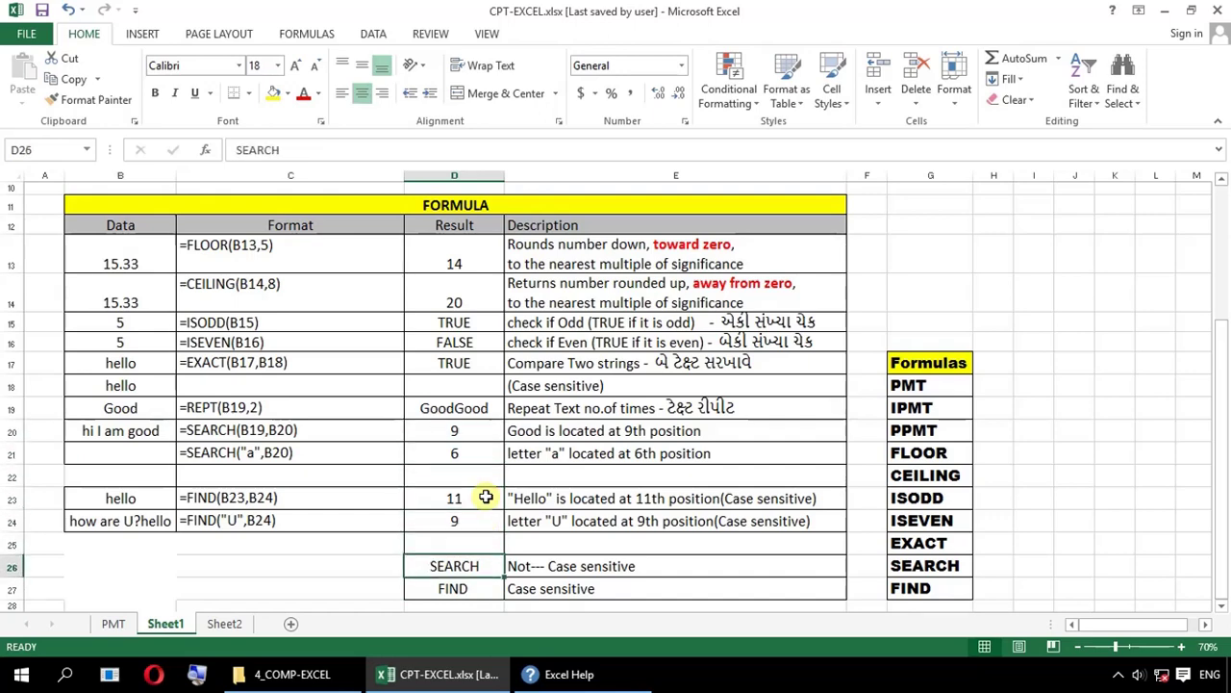
key(Down)
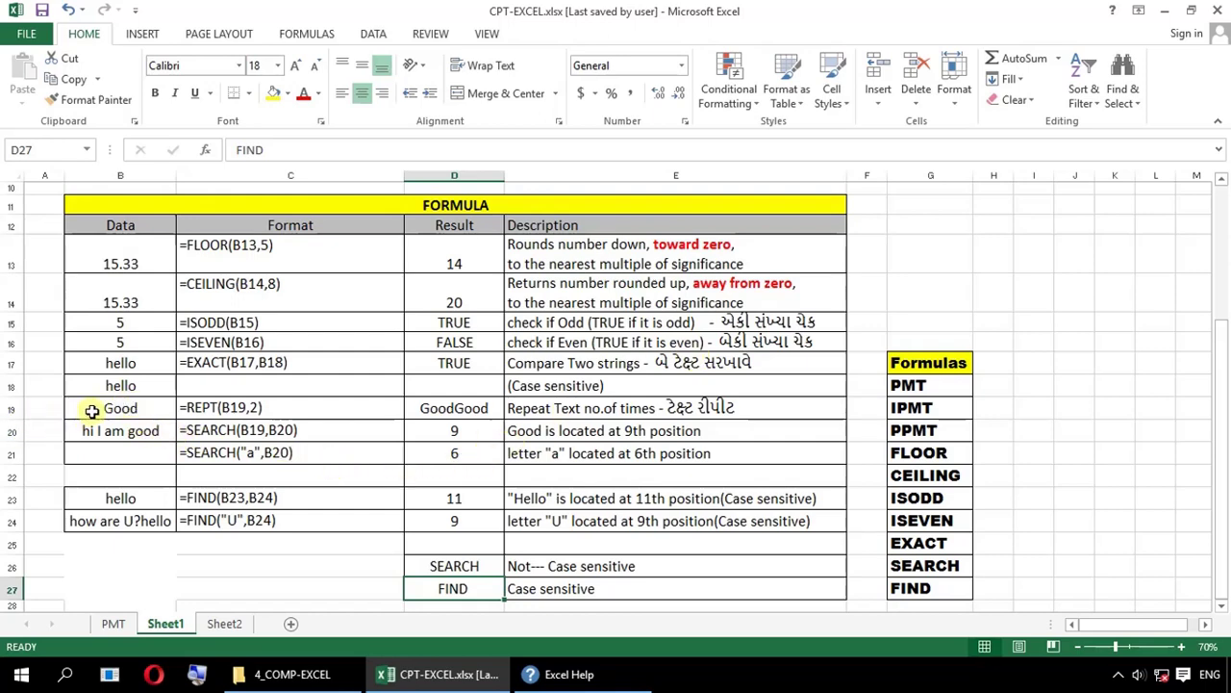
click(92, 410)
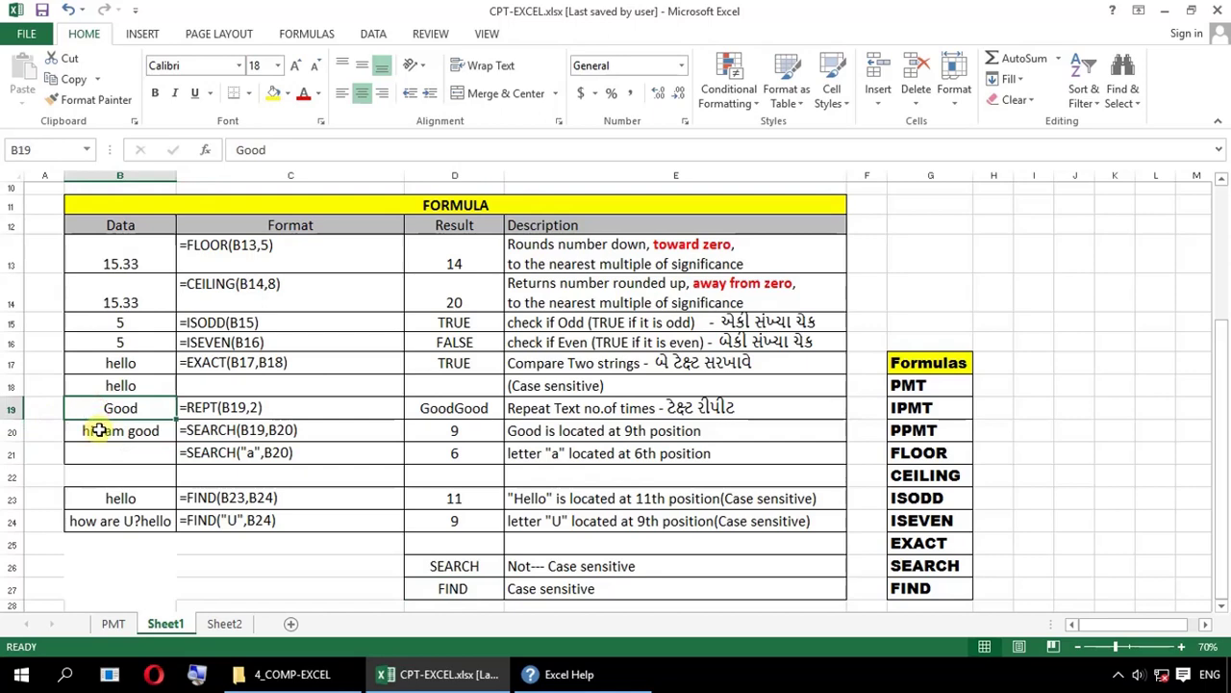
click(99, 430)
click(154, 409)
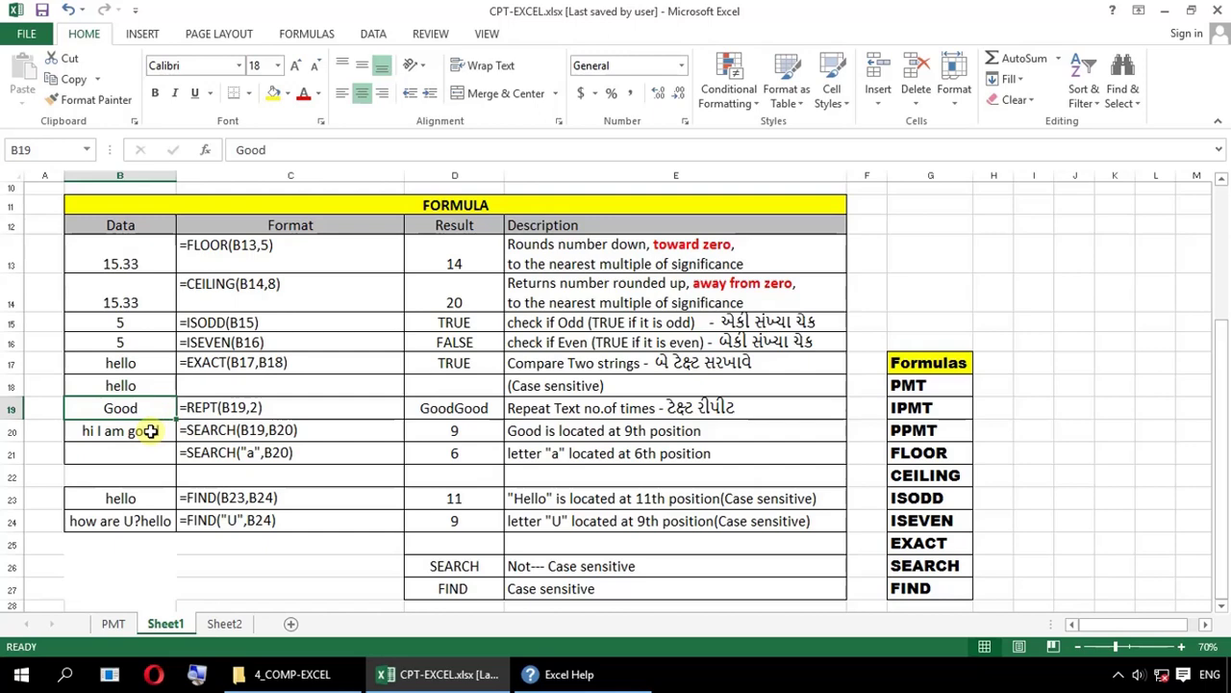
click(151, 431)
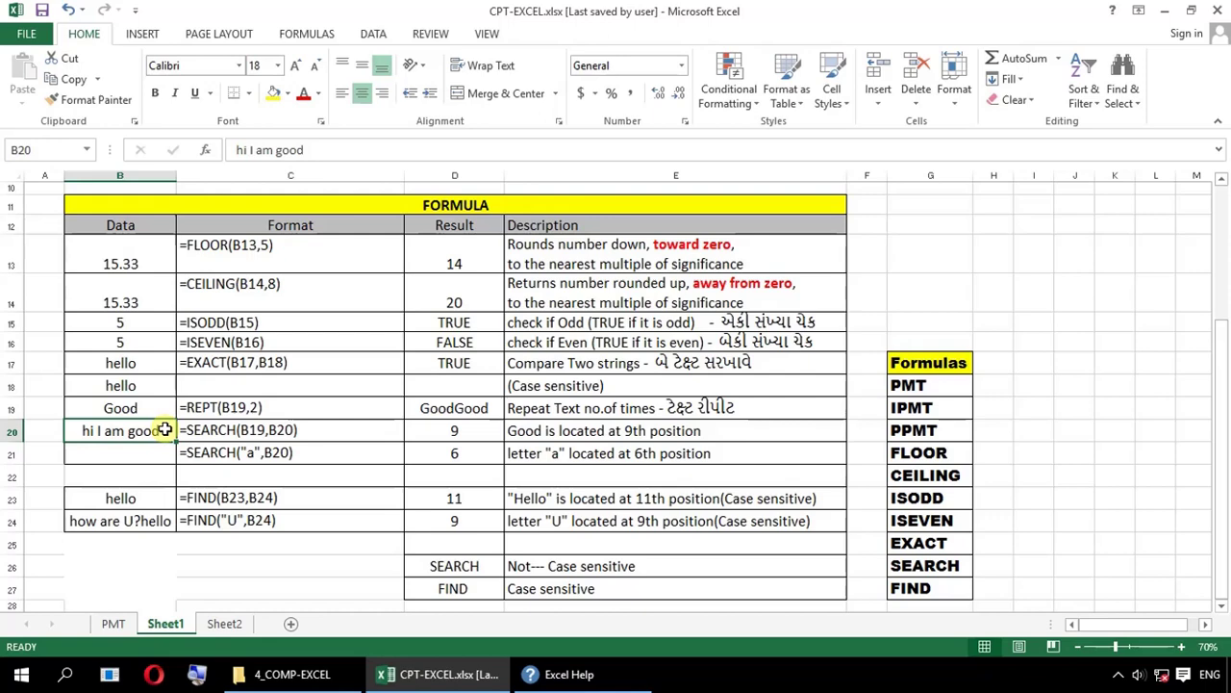
double_click(98, 434)
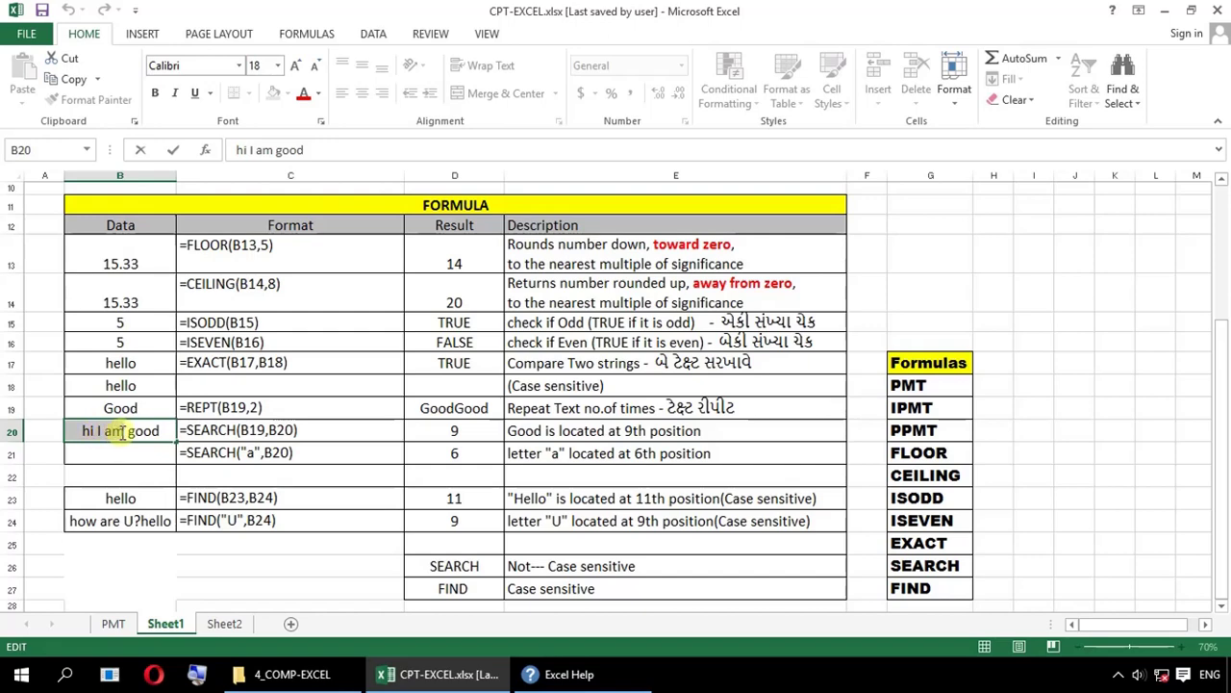
drag(130, 431, 160, 431)
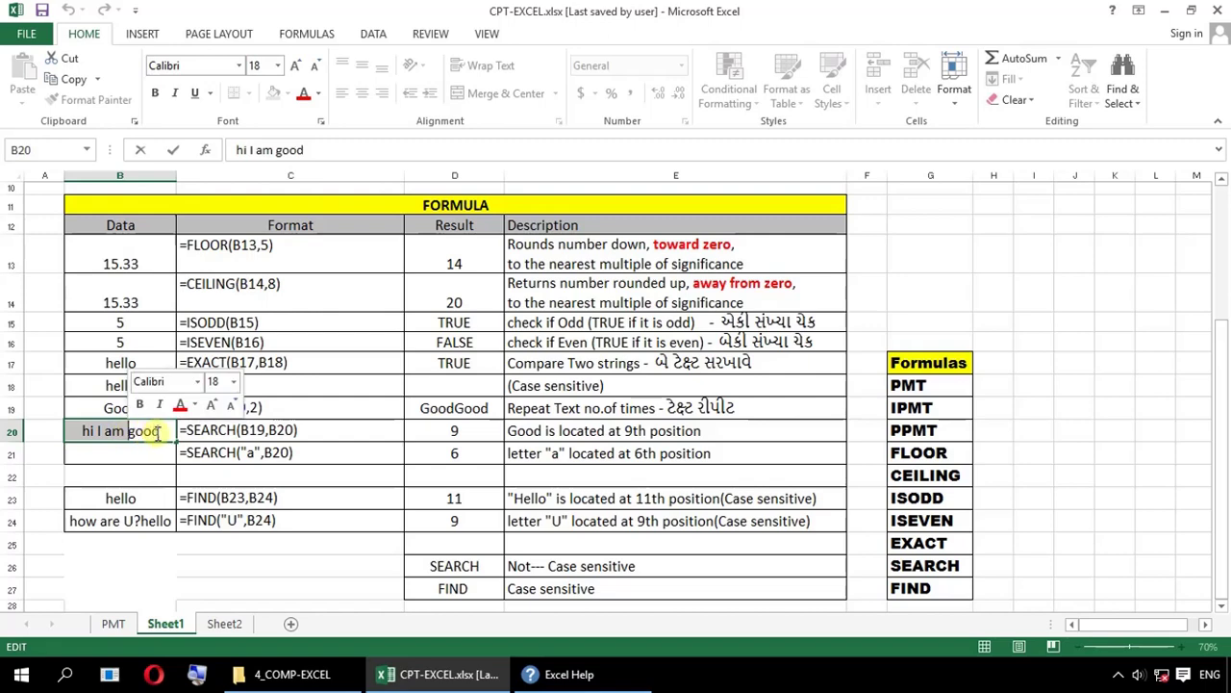
double_click(437, 430)
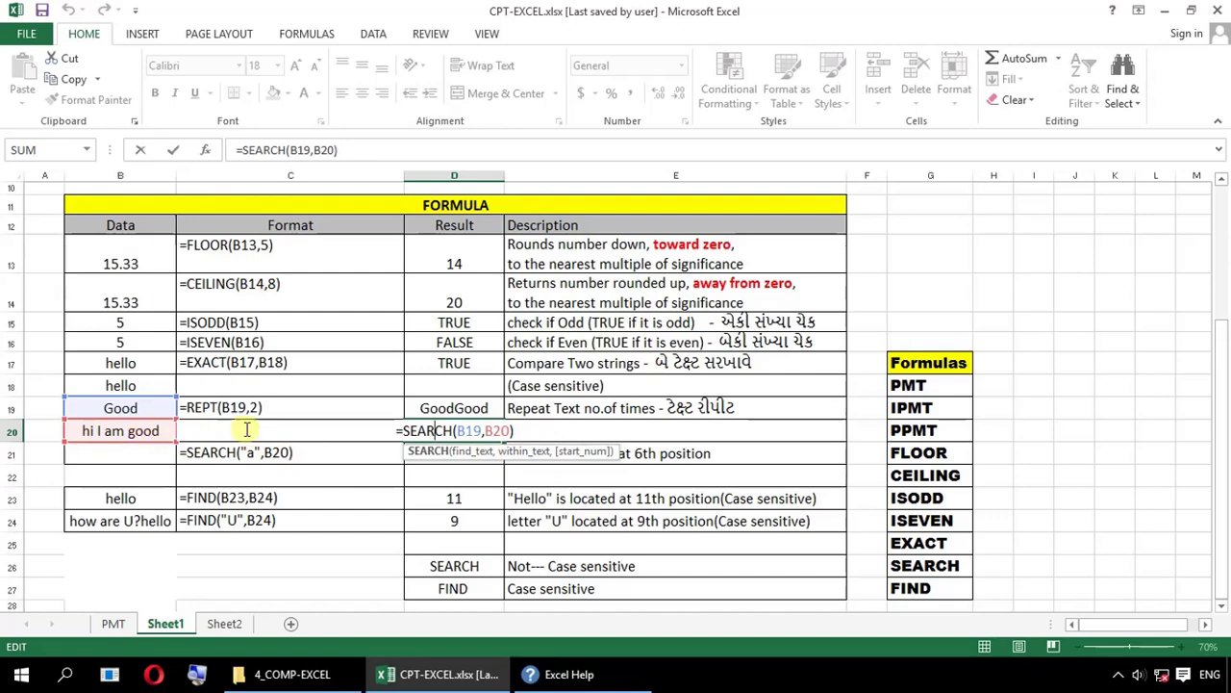
- Inspect the text 'hi I am good' in B20 and the SEARCH descriptions beside it
key(ctrl+Return)
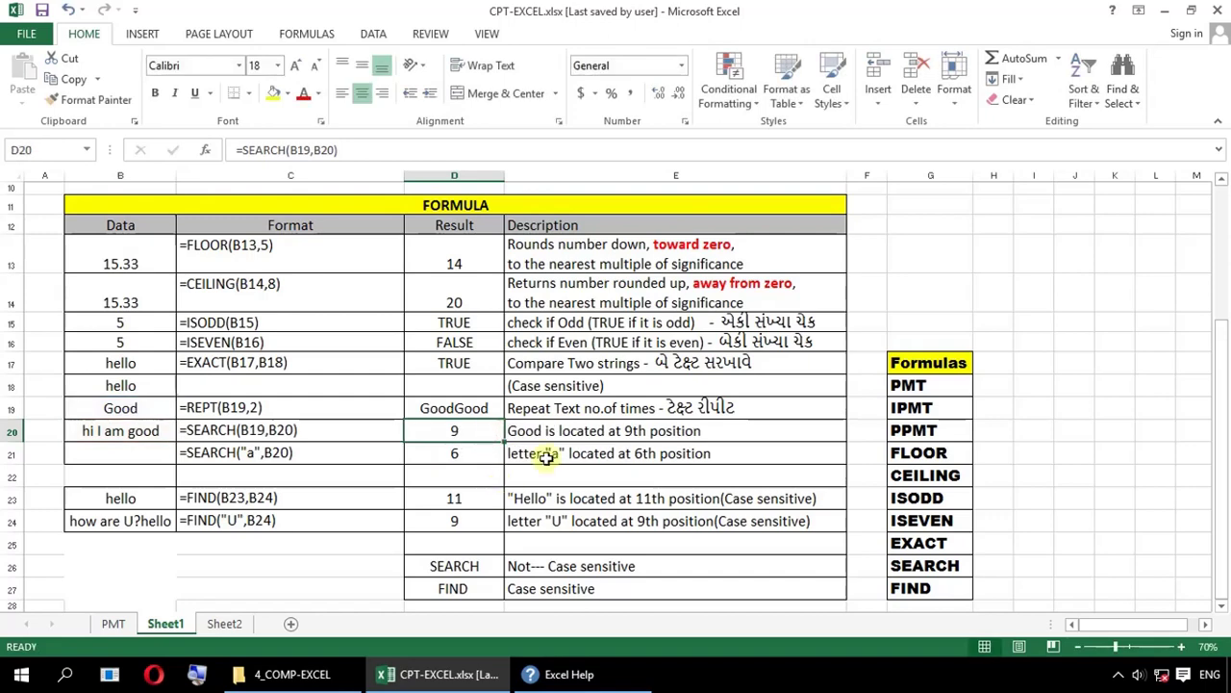
click(557, 435)
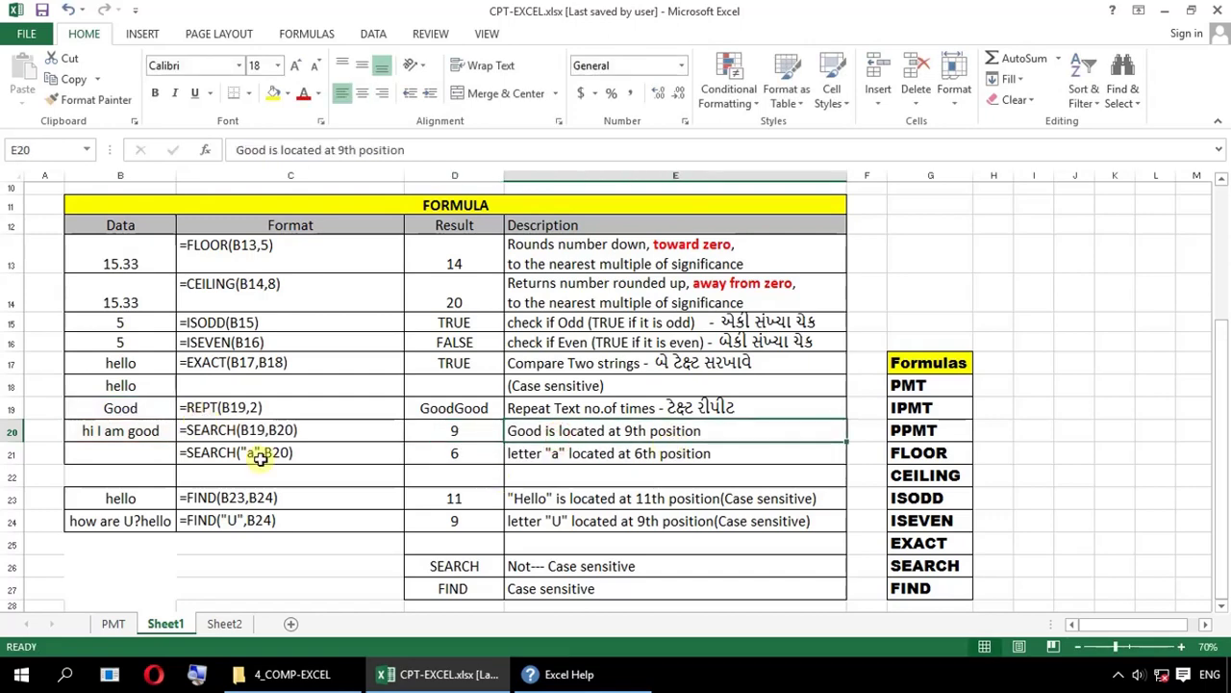
click(106, 426)
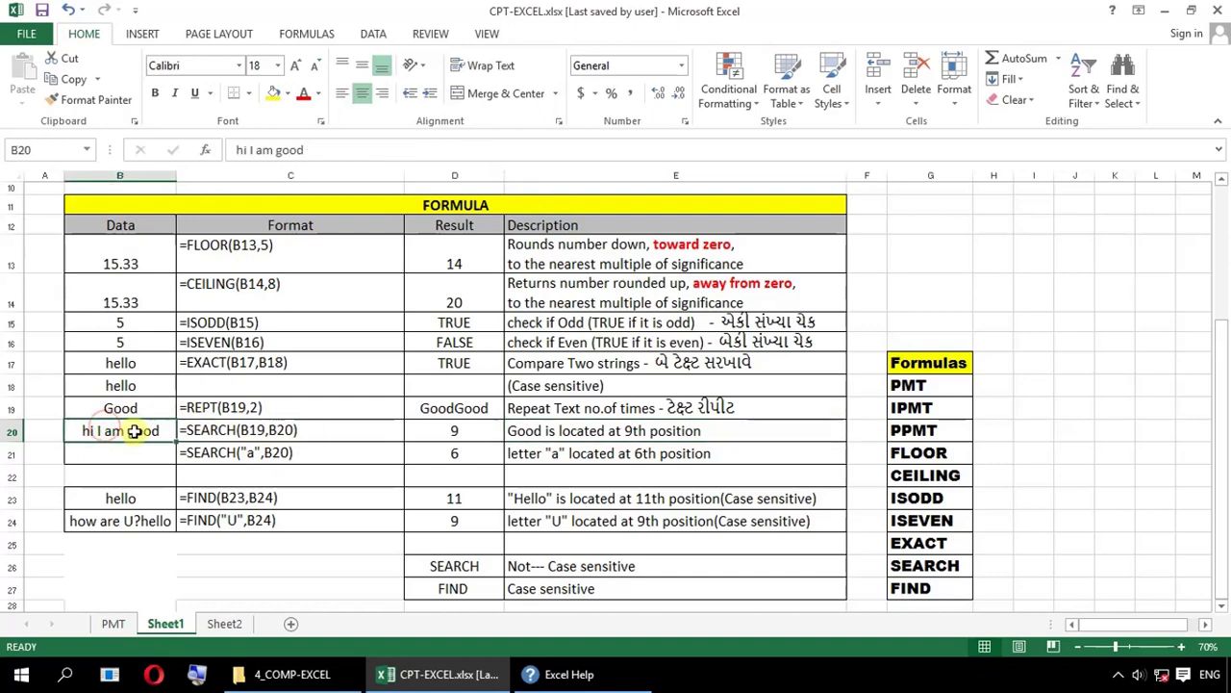
double_click(133, 432)
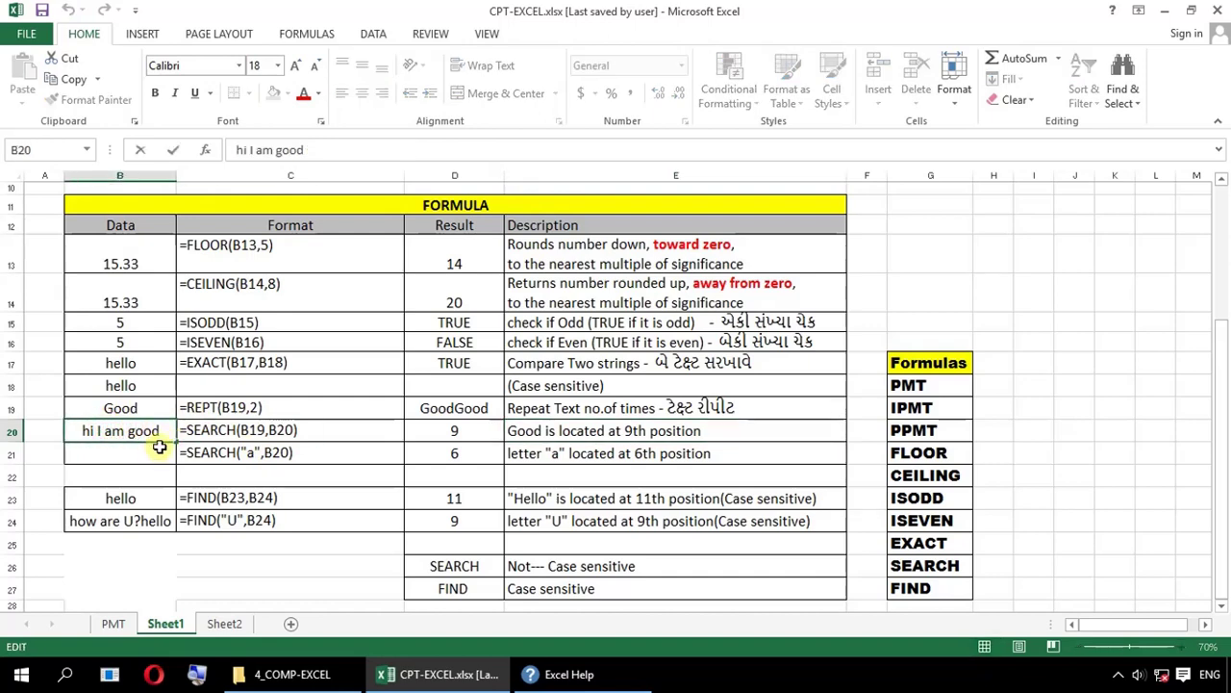
key(Escape)
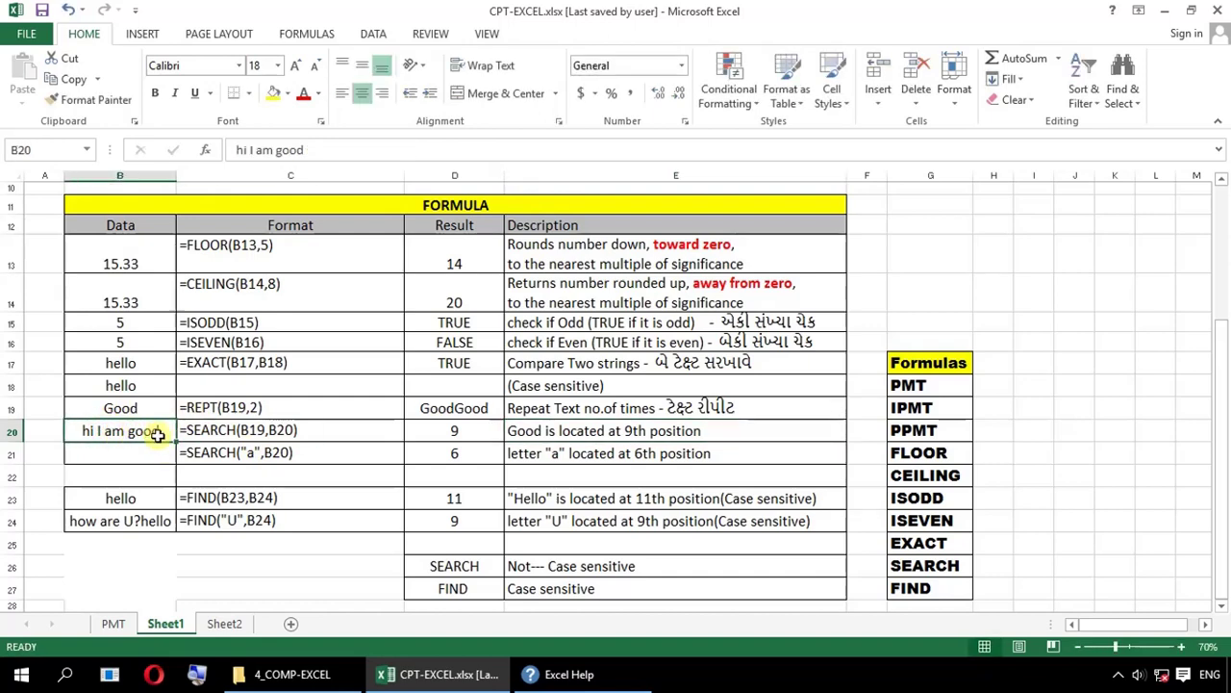
click(261, 452)
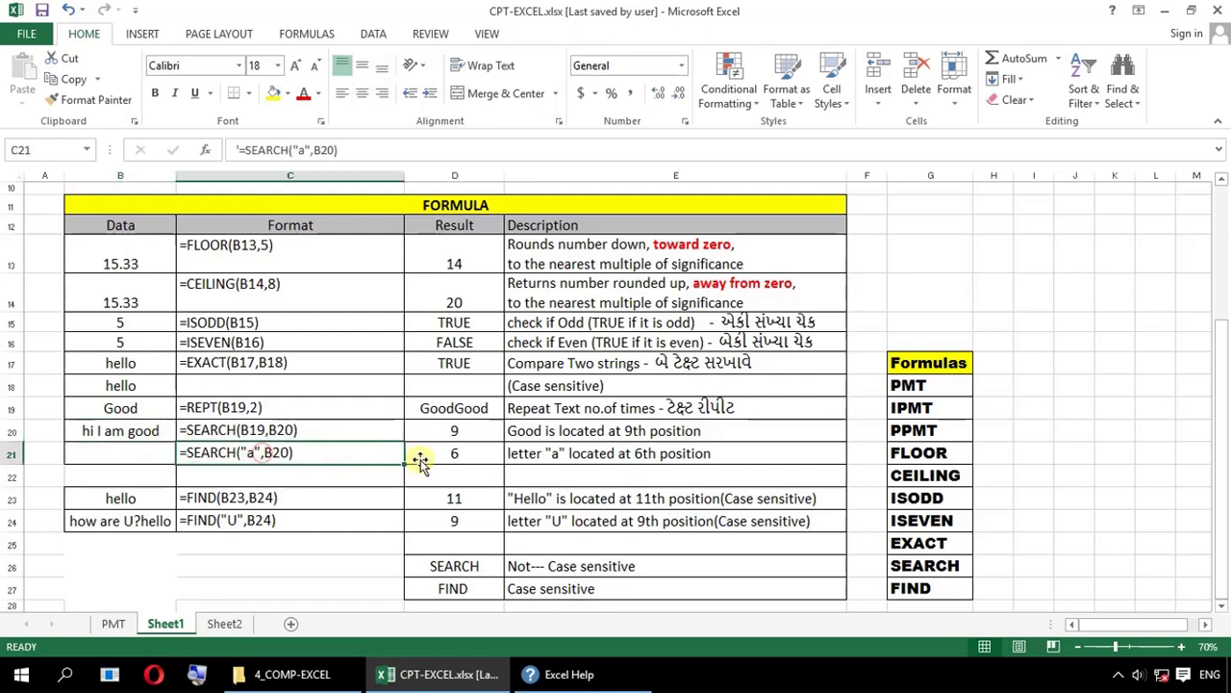
double_click(85, 432)
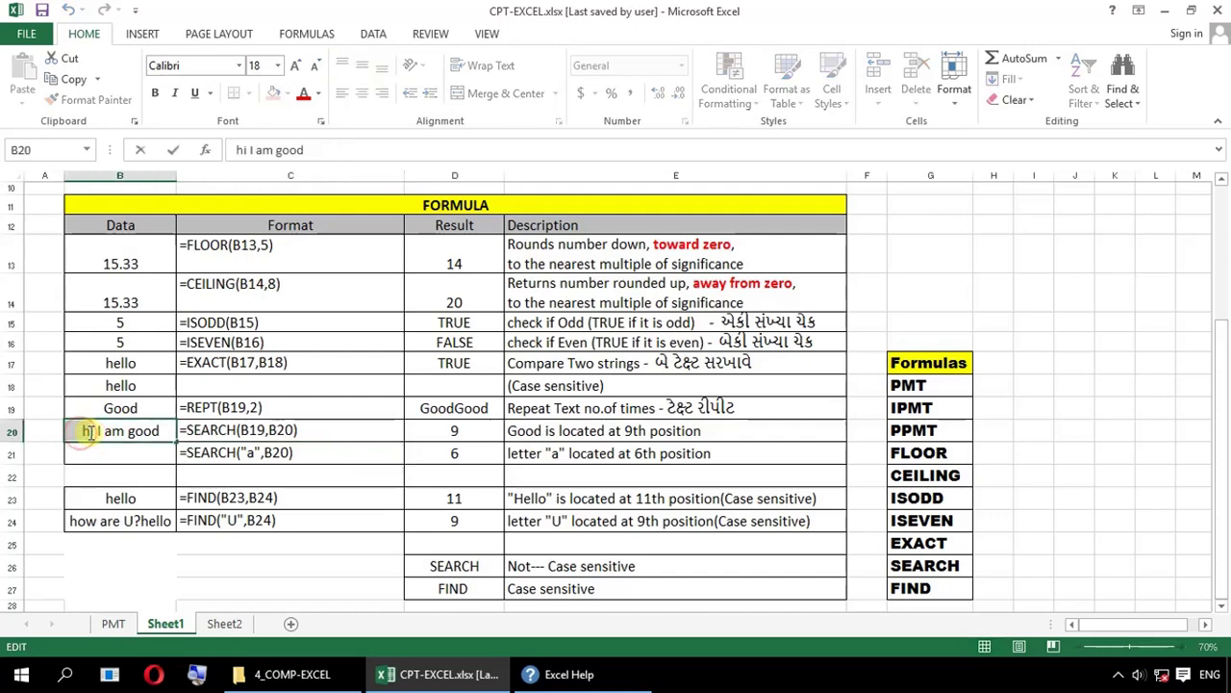
drag(85, 432, 111, 432)
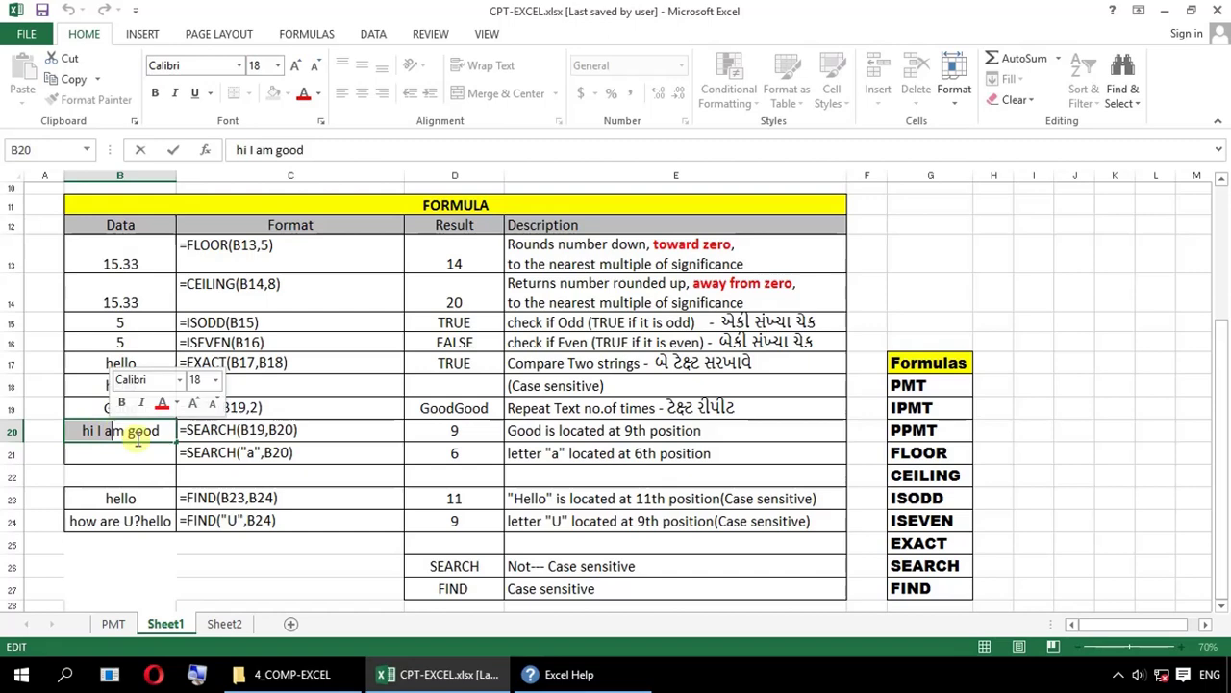
- Confirm =SEARCH("a",B20) in D21, returning 6
click(476, 453)
double_click(472, 452)
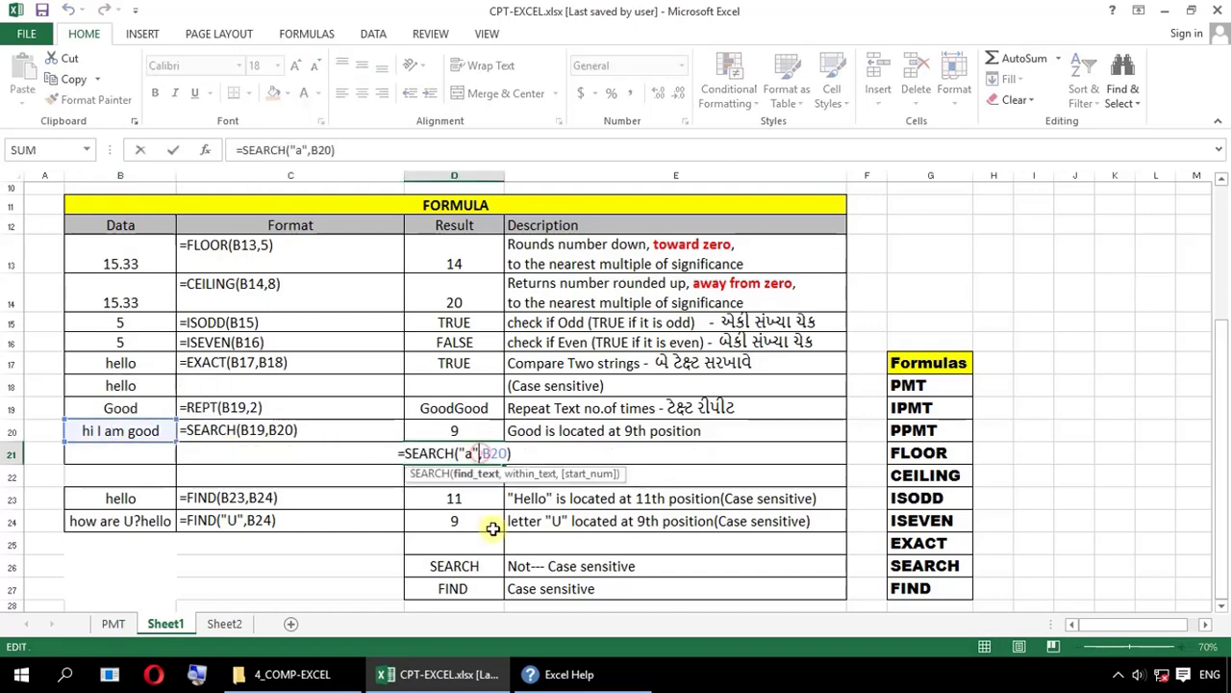
double_click(464, 452)
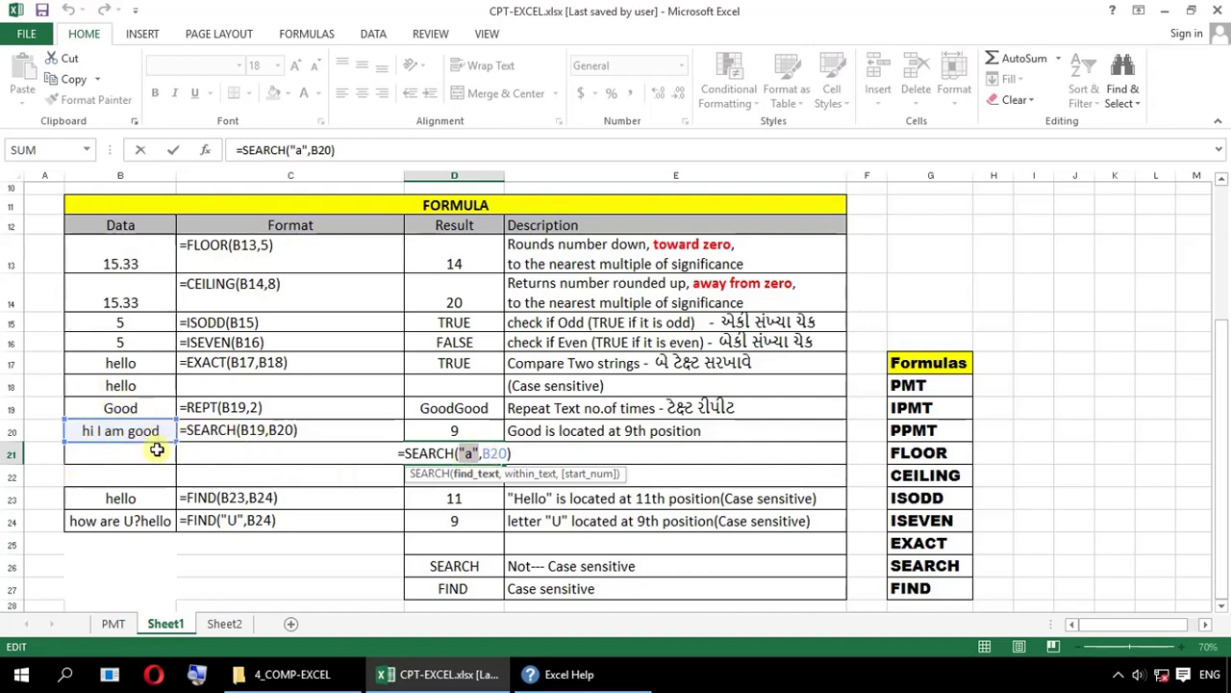
key(Return)
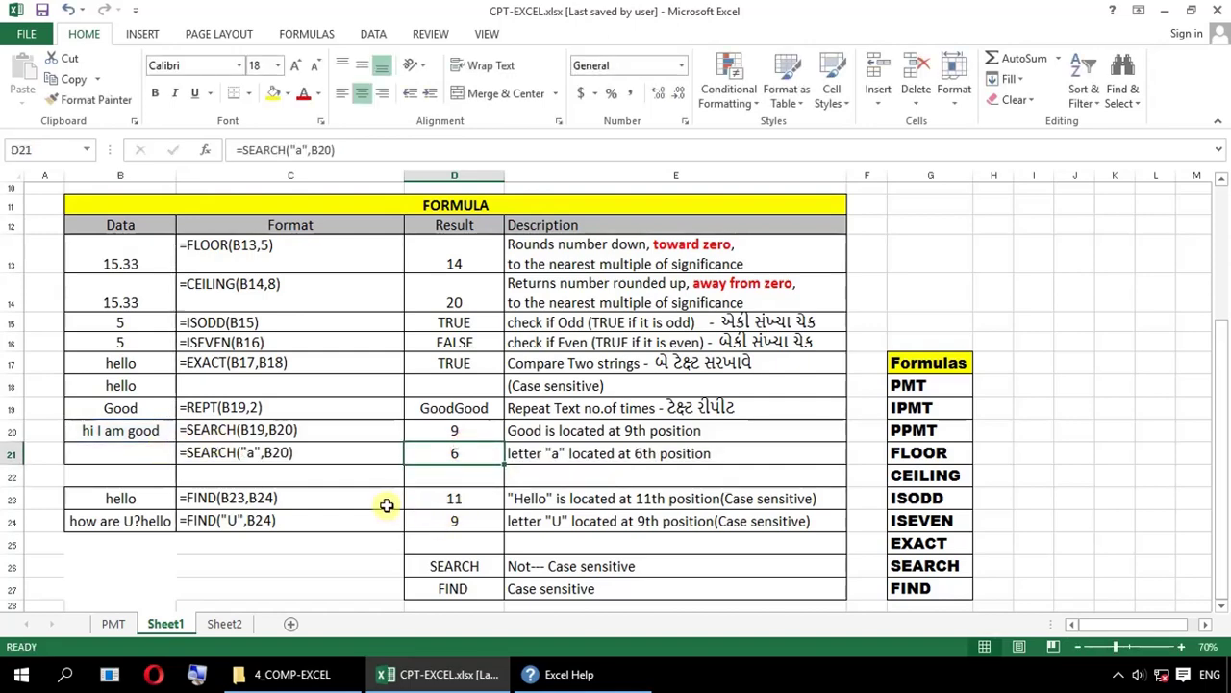
scroll(386, 505, down, 1)
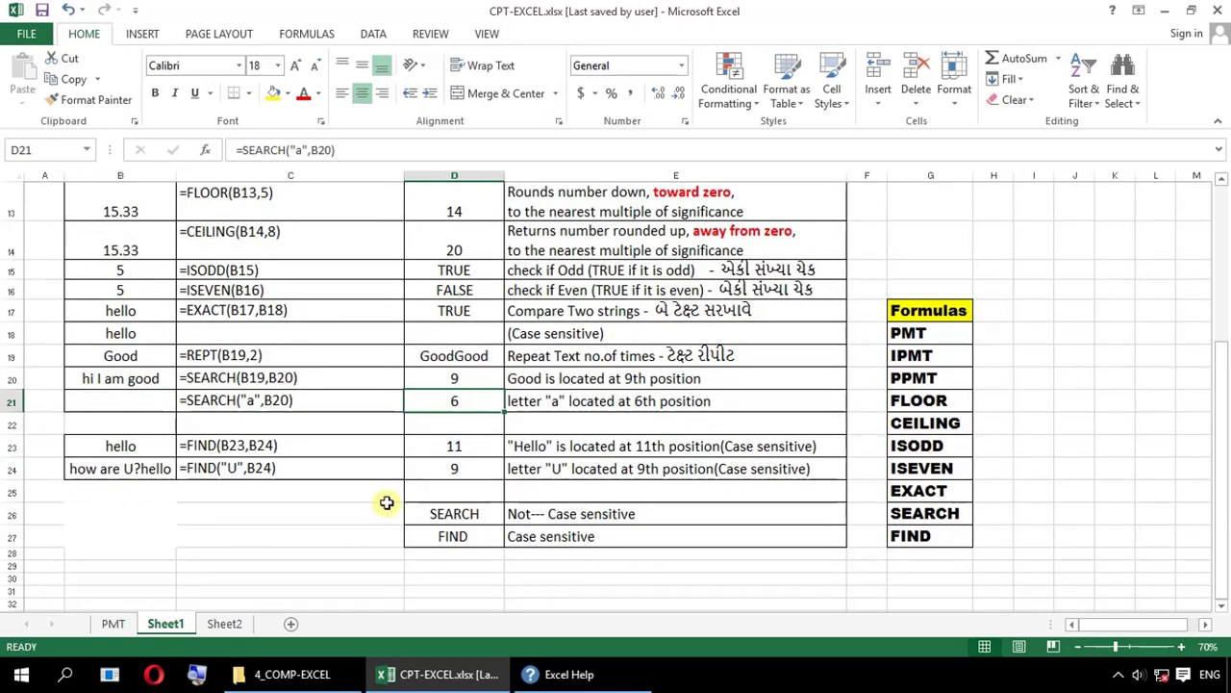
double_click(428, 446)
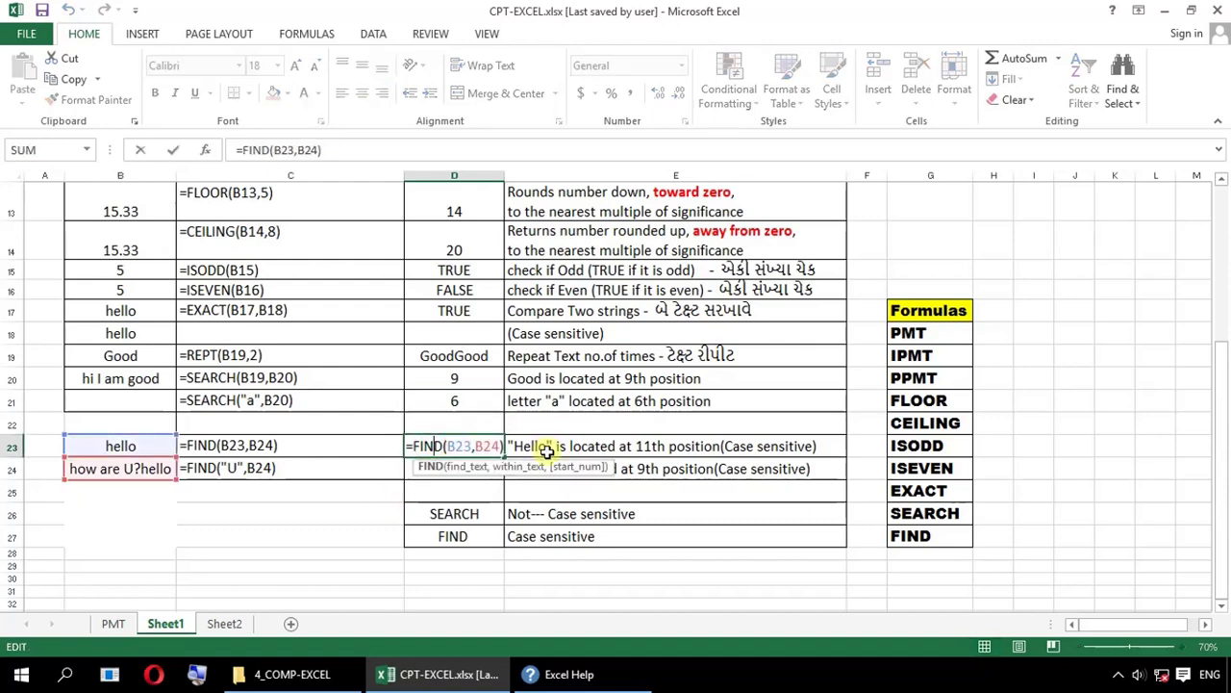
key(Return)
click(134, 446)
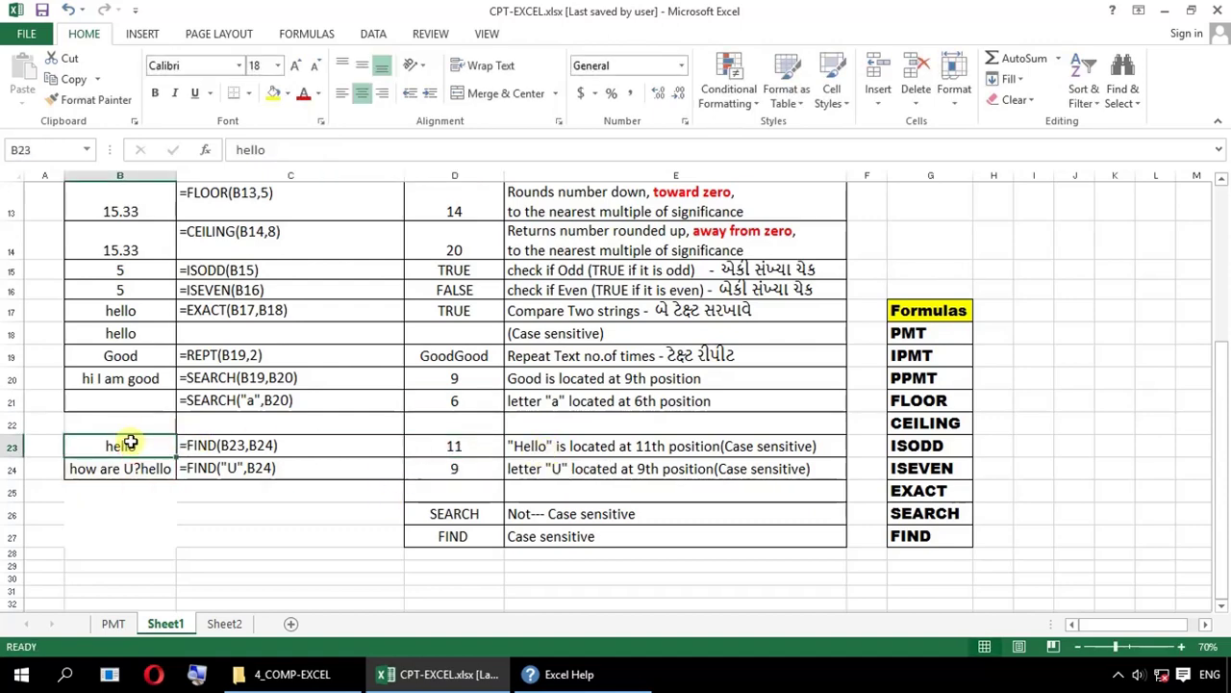
click(135, 469)
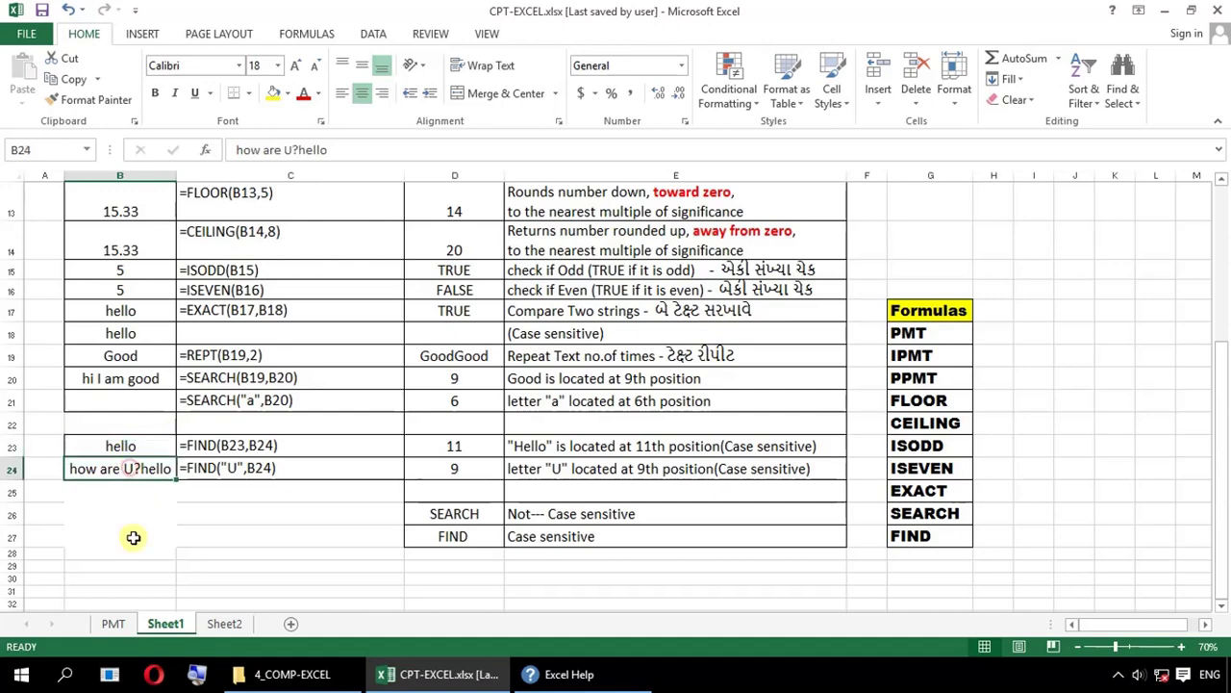
click(449, 450)
double_click(433, 447)
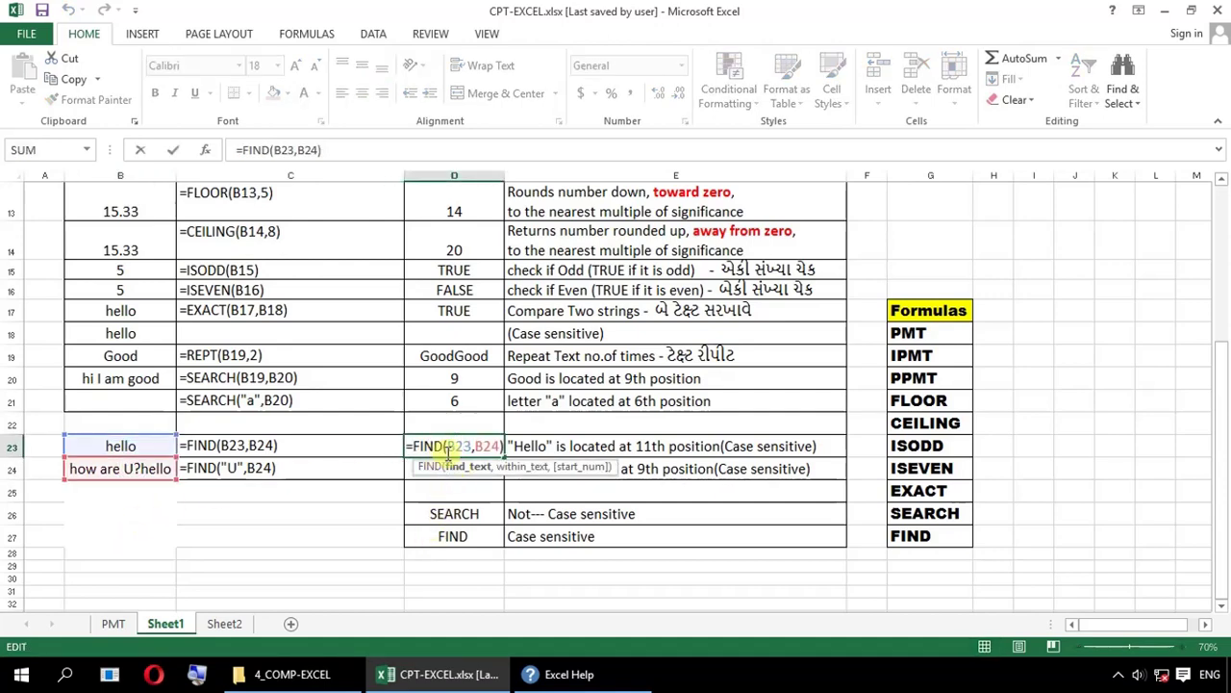
double_click(462, 447)
double_click(487, 446)
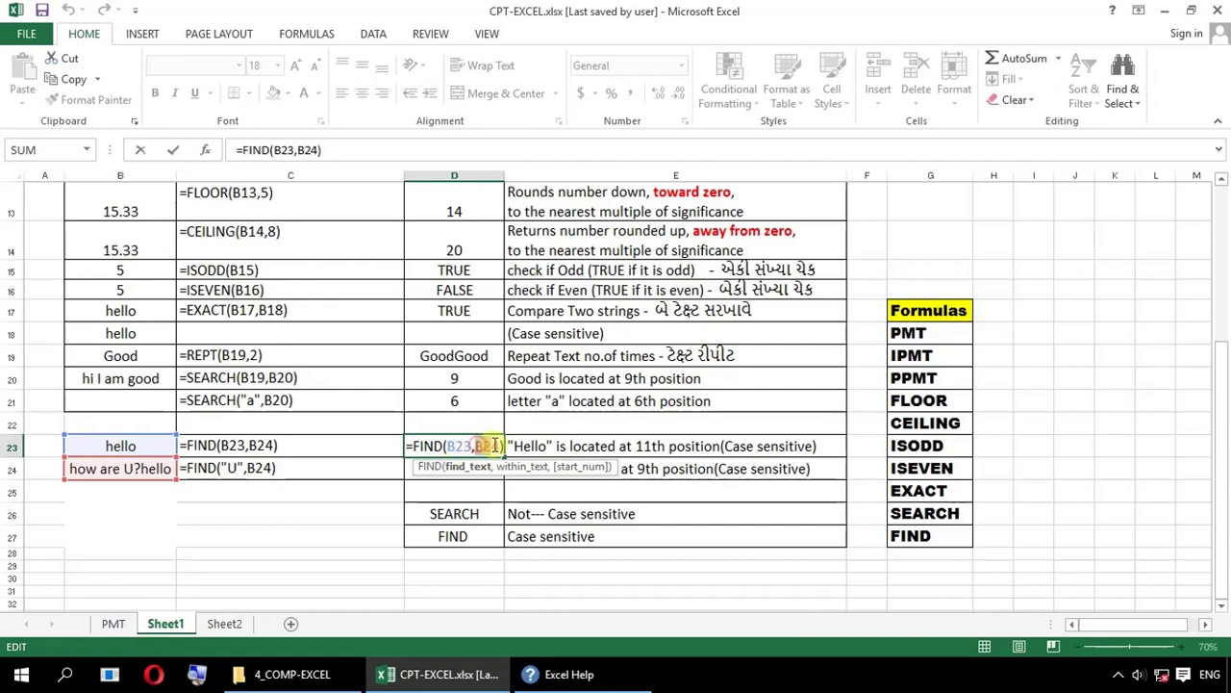
key(ctrl+Return)
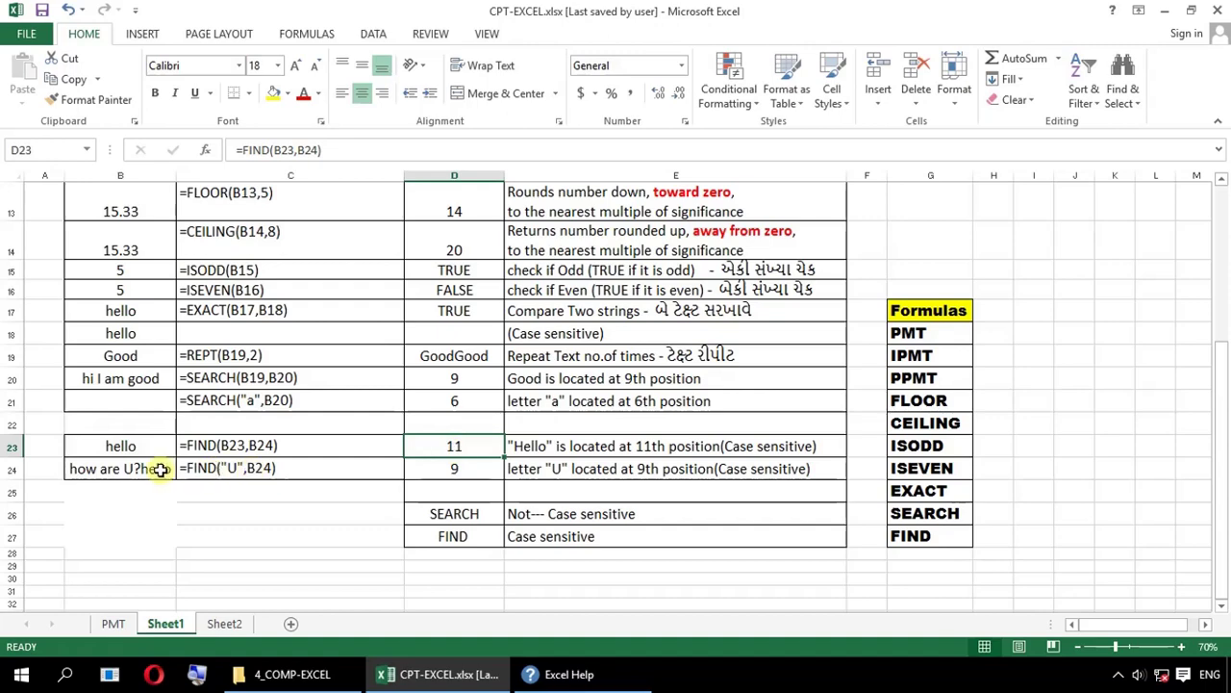
click(139, 471)
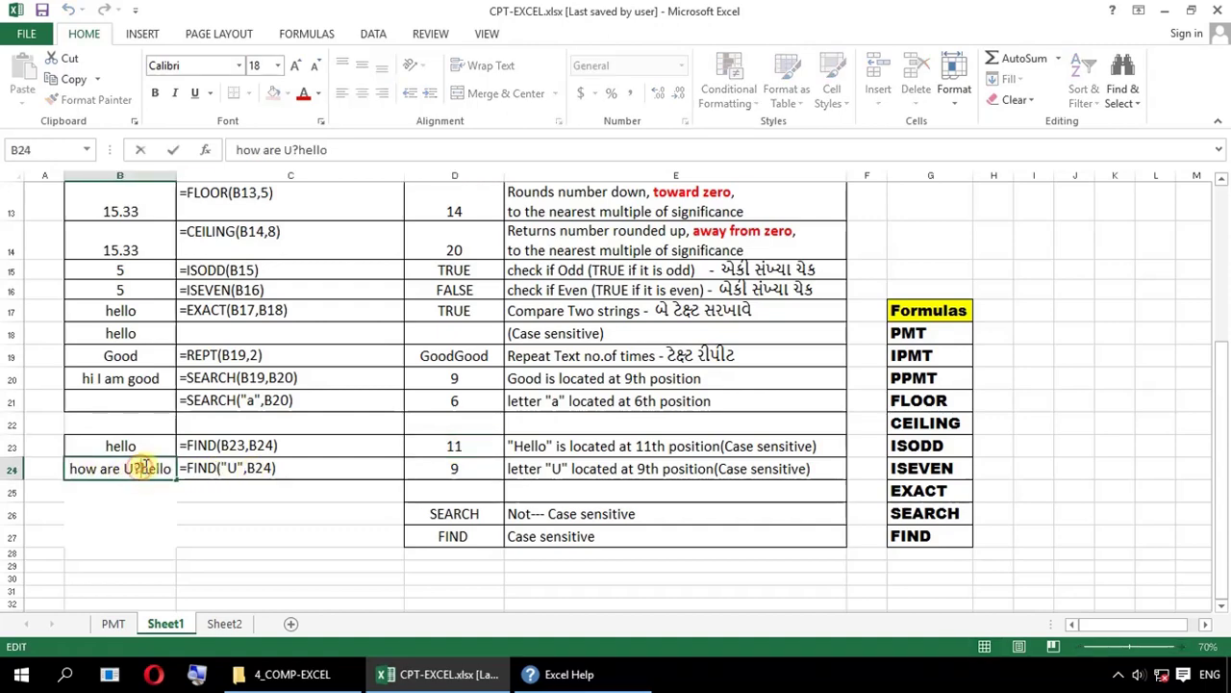
click(454, 469)
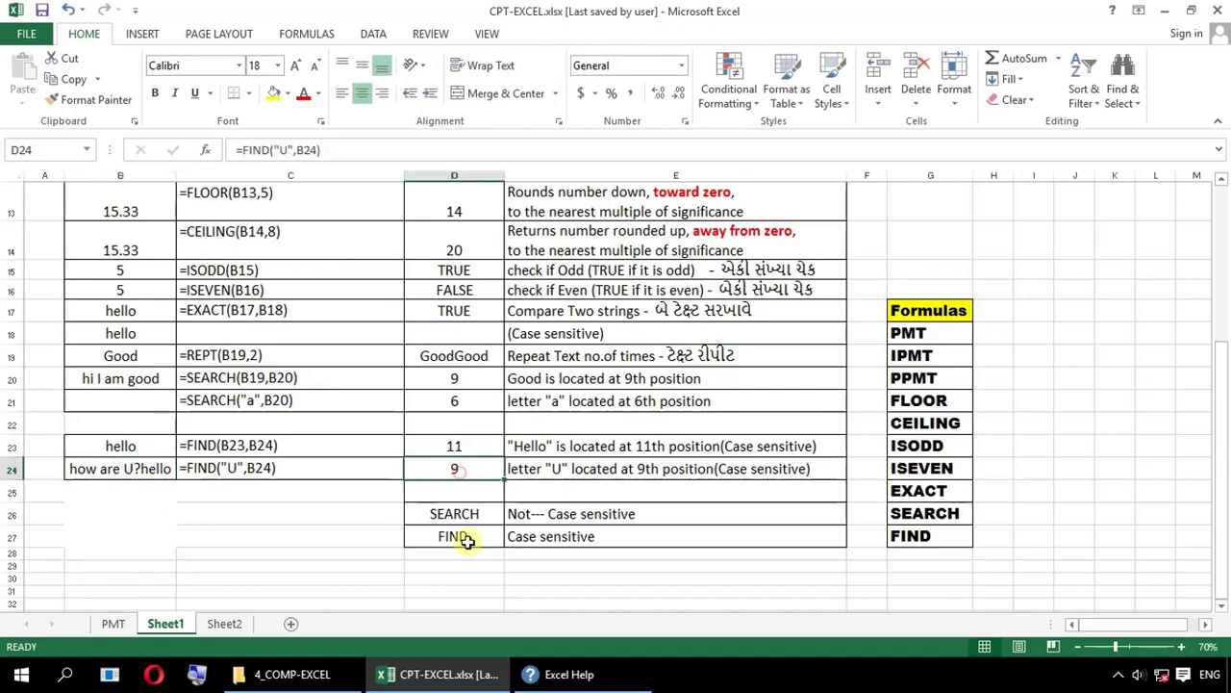
click(258, 445)
double_click(121, 445)
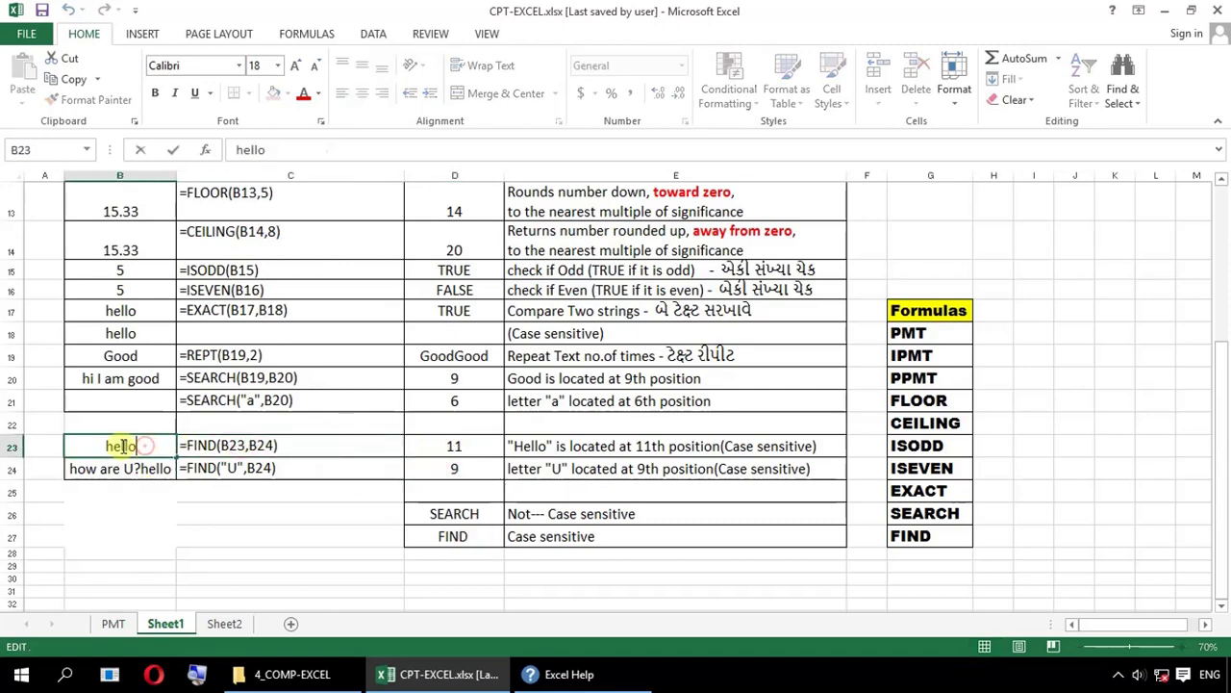
key(Delete)
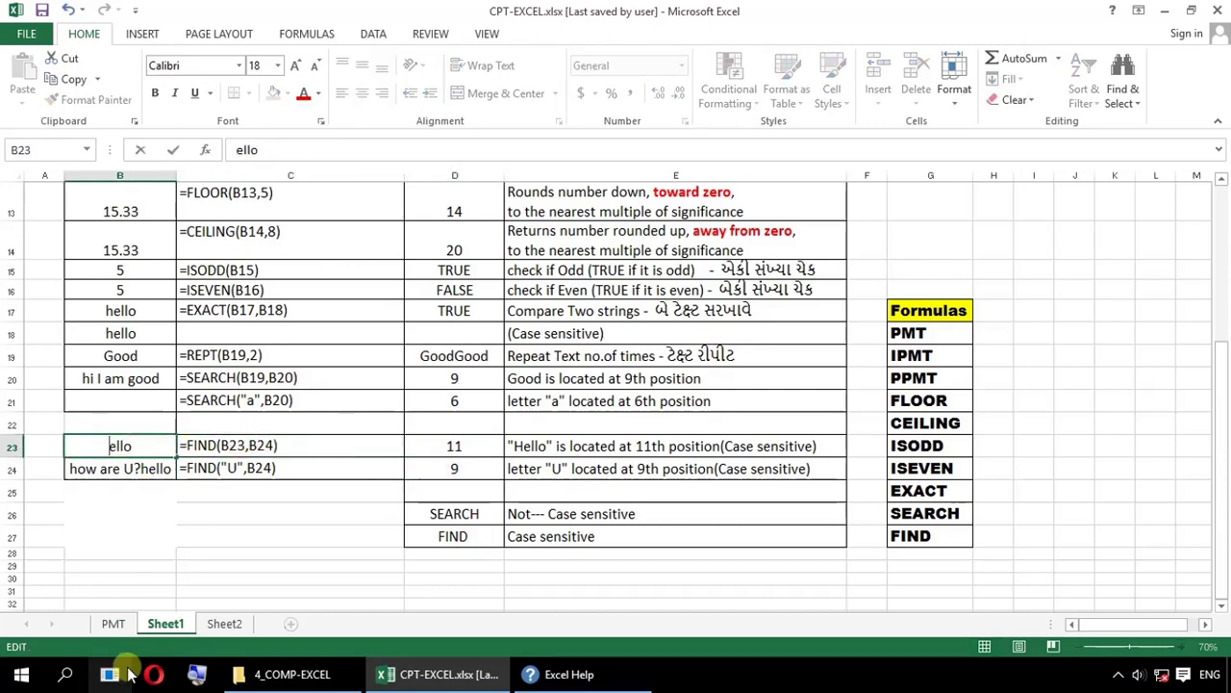
text(H)
key(Return)
key(Up)
key(Right)
key(Right)
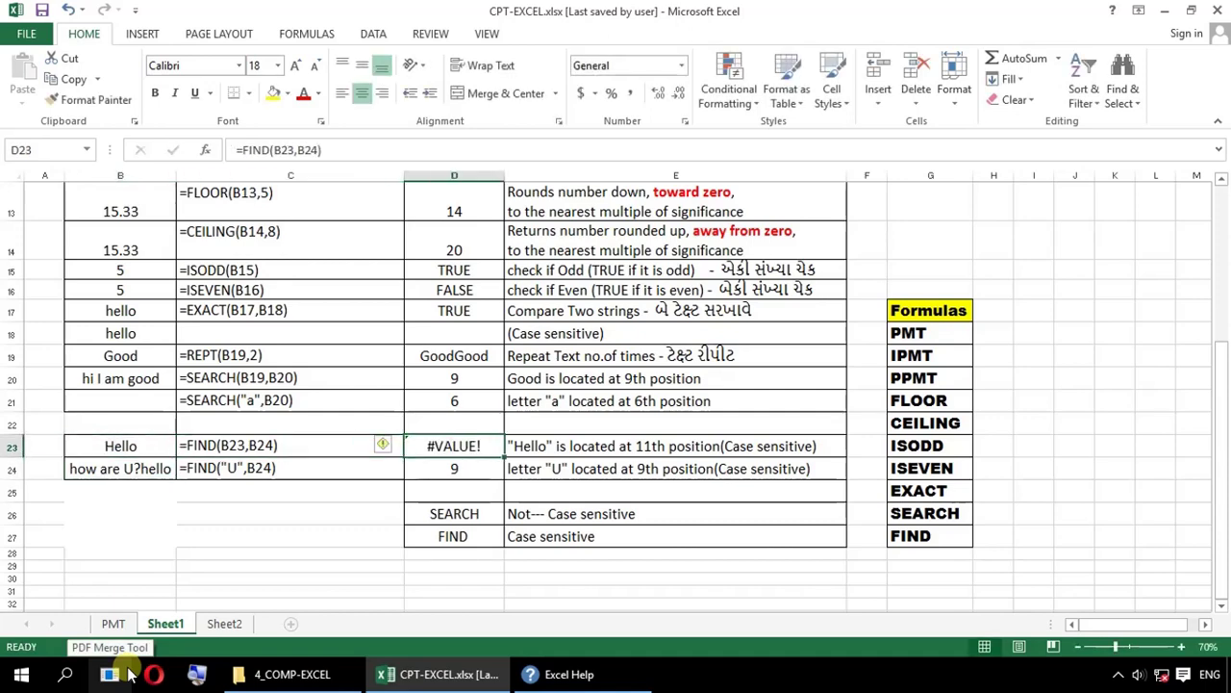
key(Down)
key(Down)
key(Down)
key(Down)
key(Down)
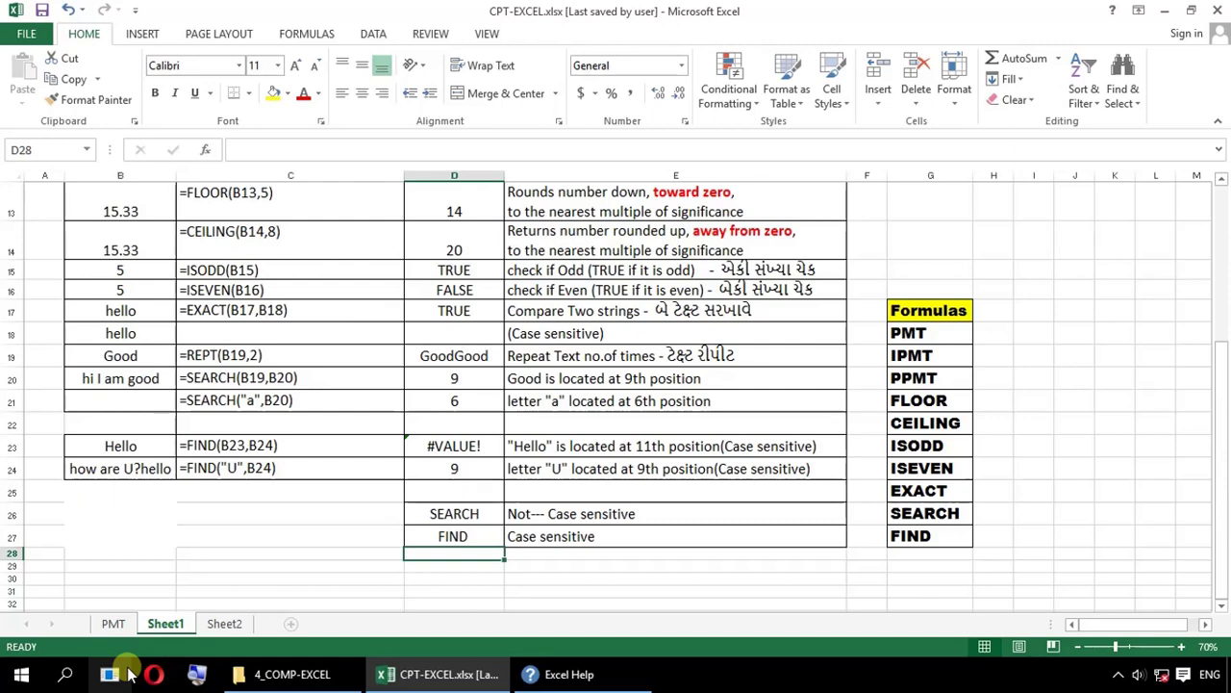
key(Up)
key(Up)
key(Up)
key(Up)
key(Up)
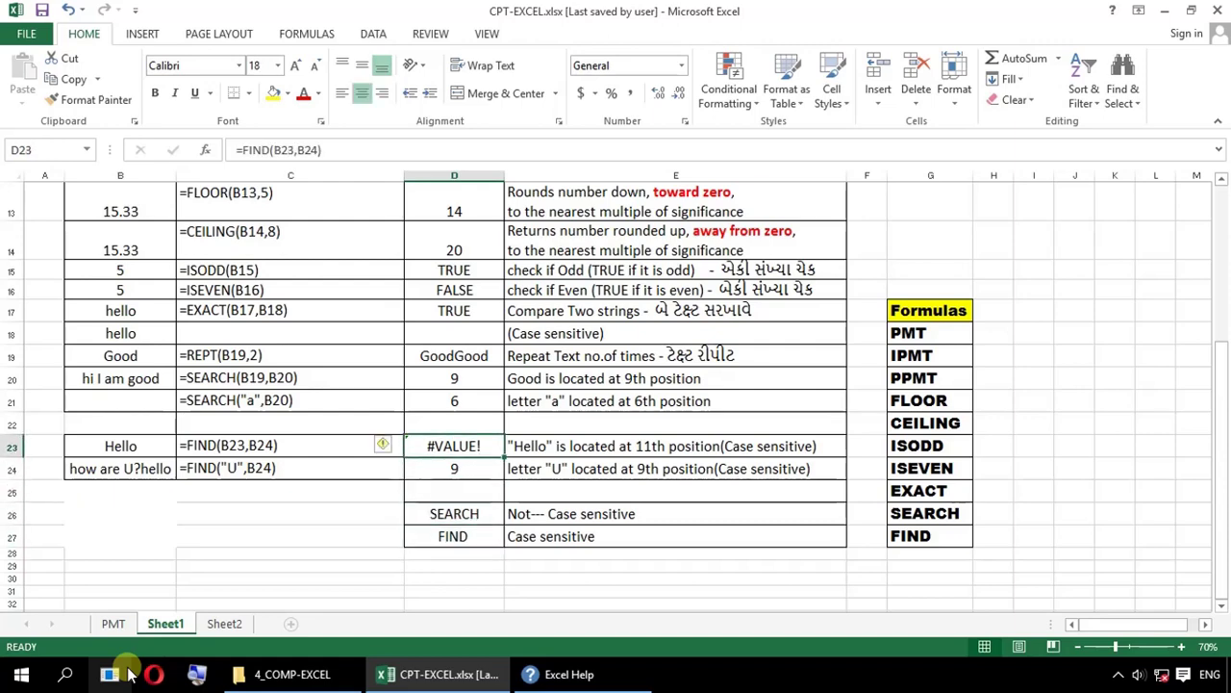
key(Left)
key(Left)
key(F2)
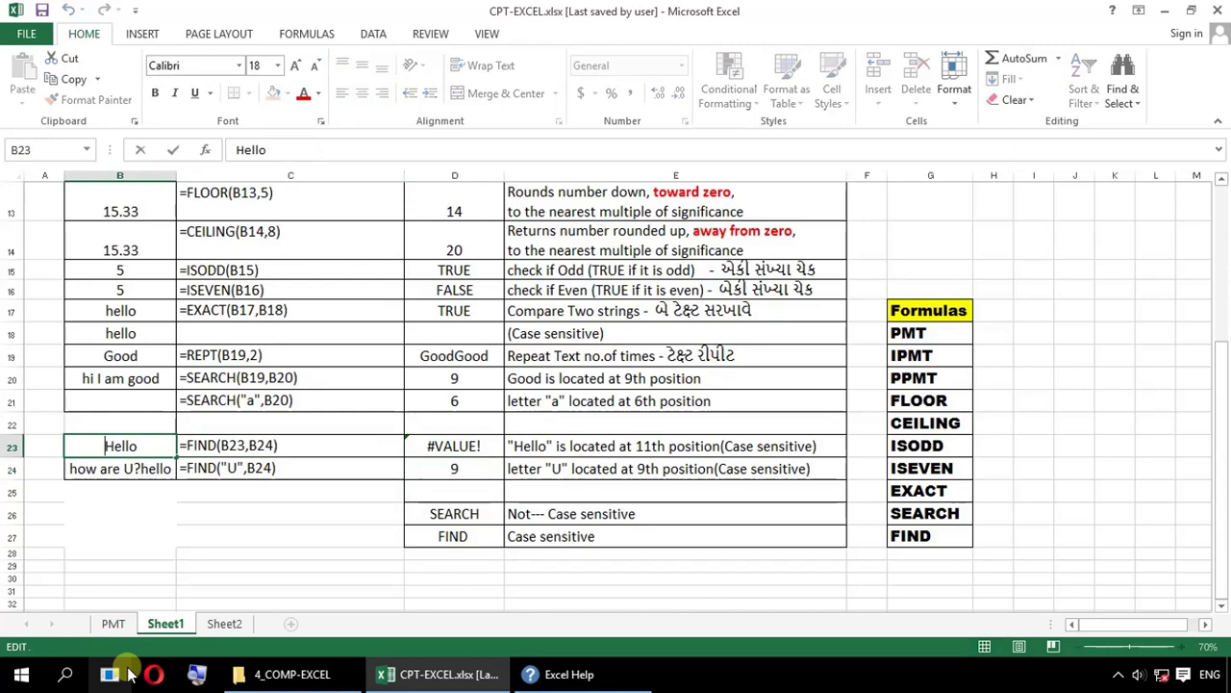
key(Home)
key(Delete)
text(h)
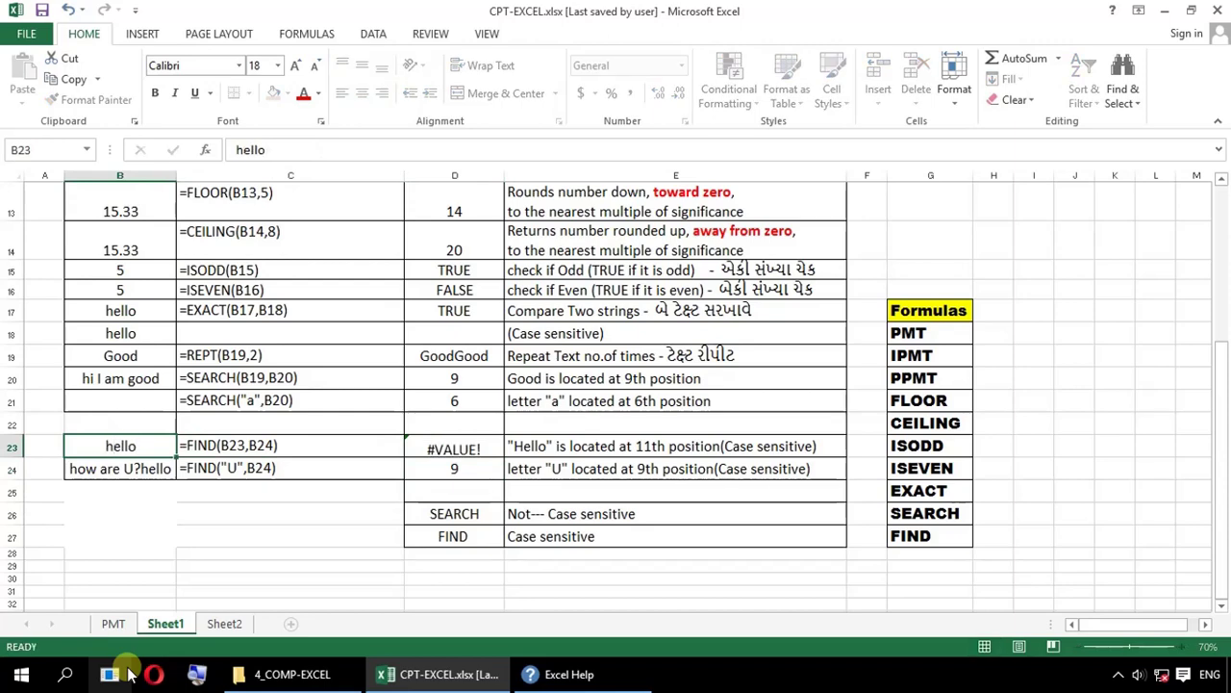
key(Return)
key(Right)
key(Right)
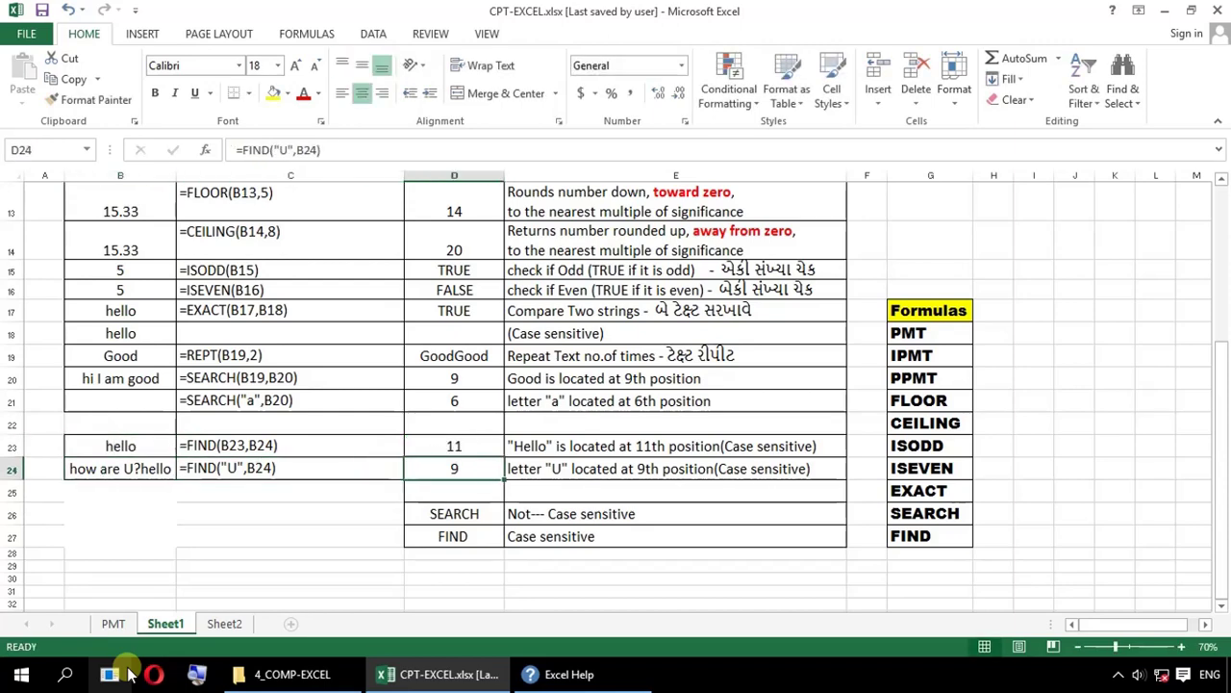
- Change D24's FIND search text from 'U' to lowercase 'u', producing #VALUE!
key(F2)
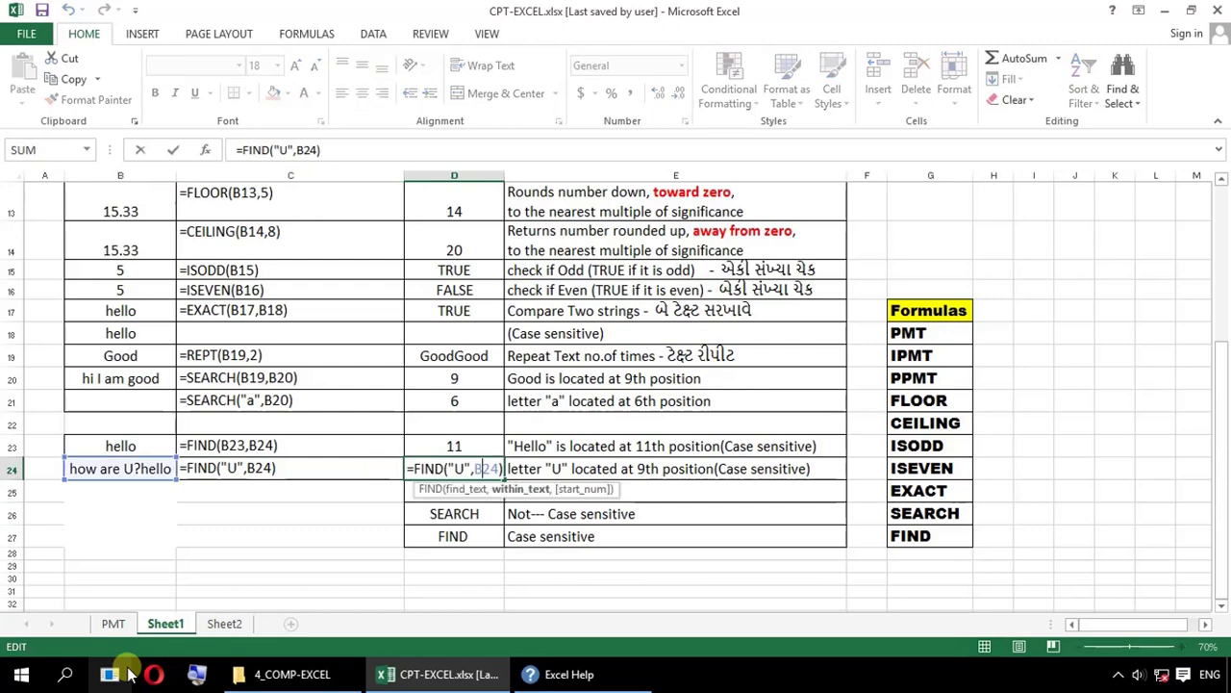
key(Left)
key(Left)
key(Left)
key(Escape)
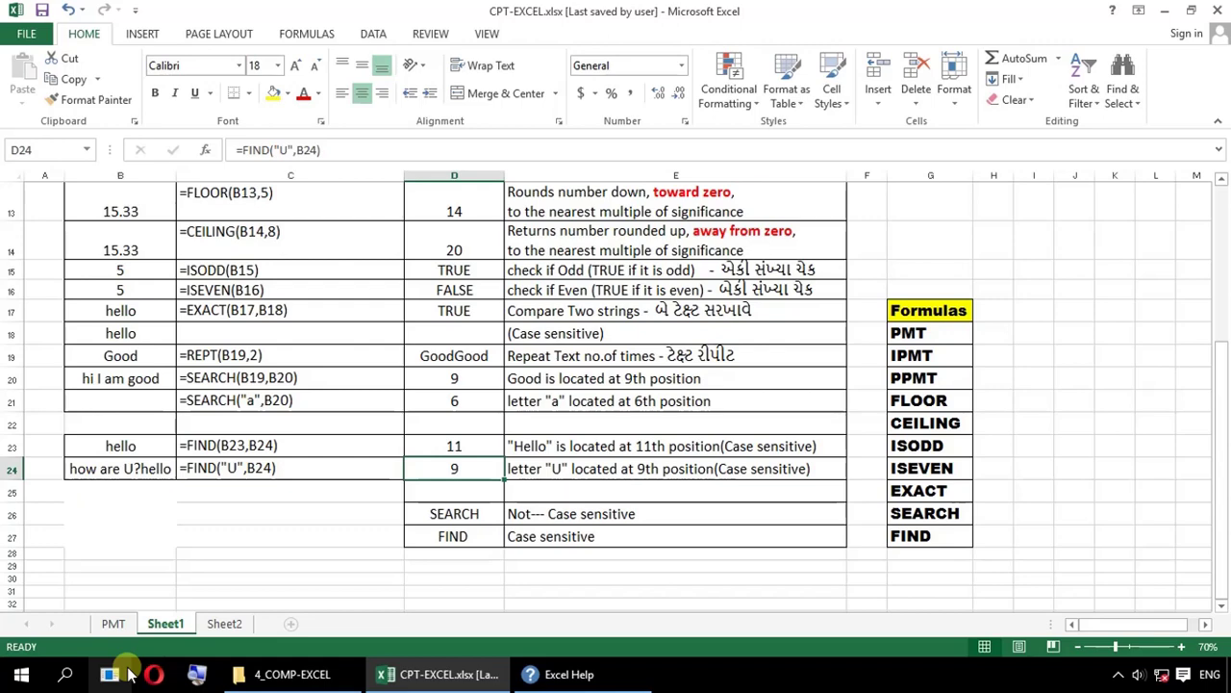
key(F2)
key(Left)
key(Left)
key(Left)
key(BackSpace)
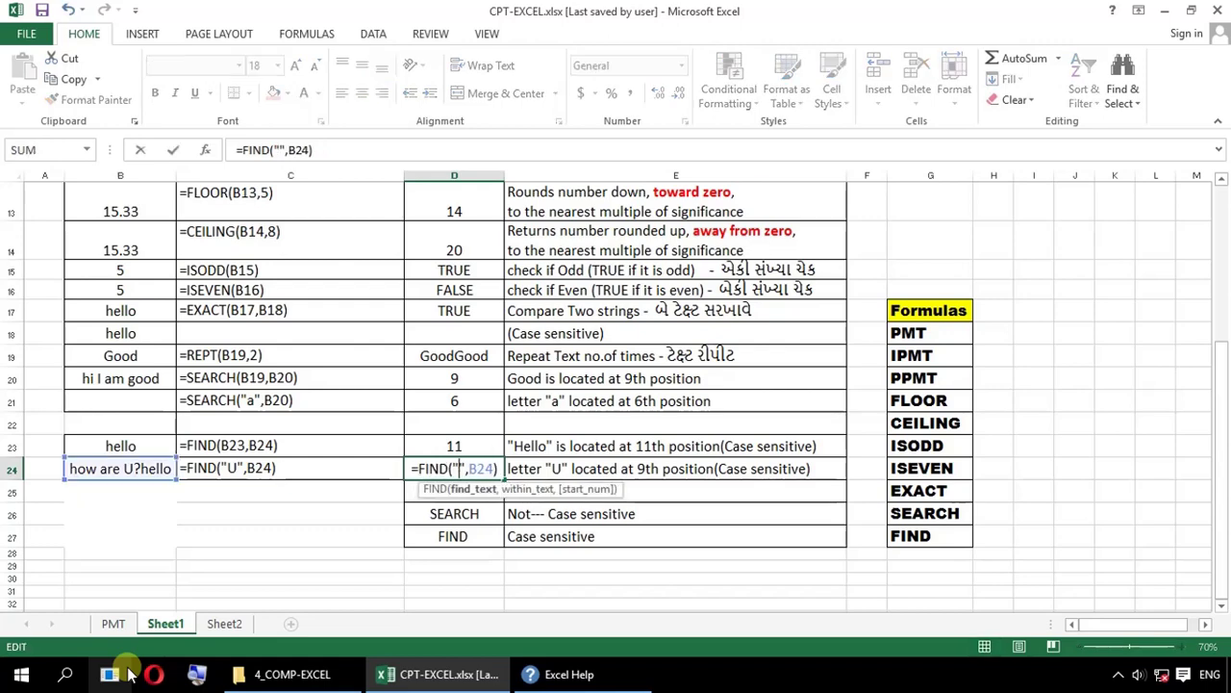
text(u)
key(Return)
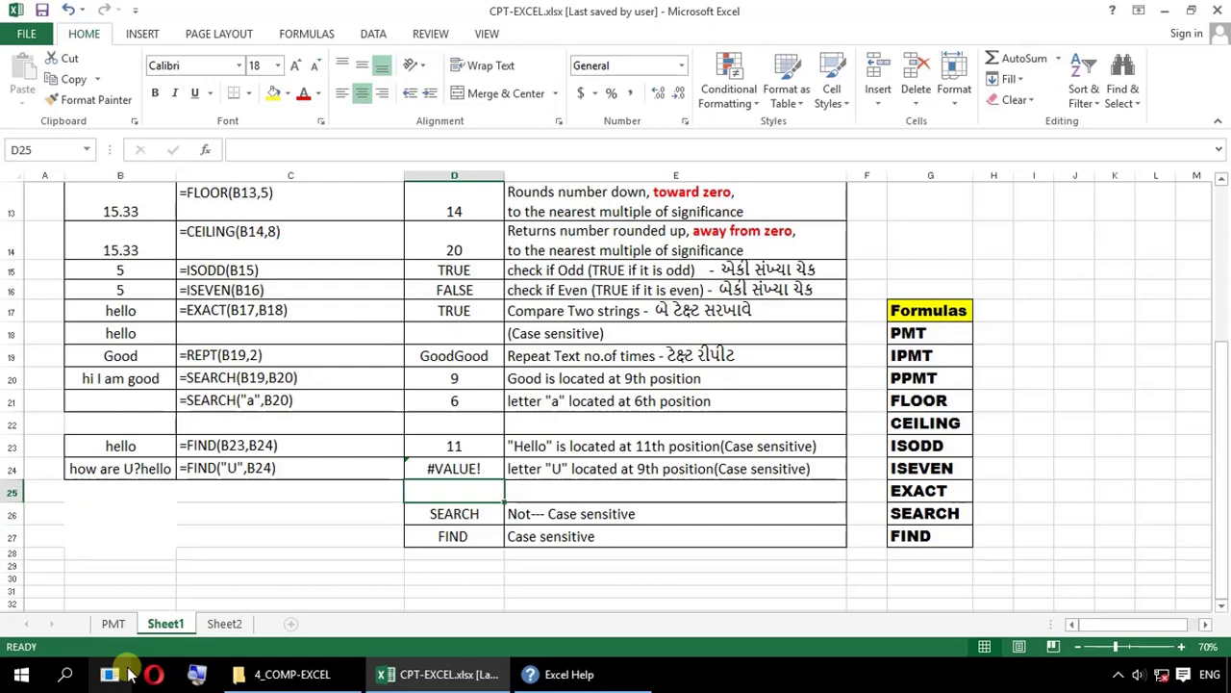
key(Up)
- Restore uppercase 'U' in D24 so FIND returns 9, then show the THANKS! slide
key(F2)
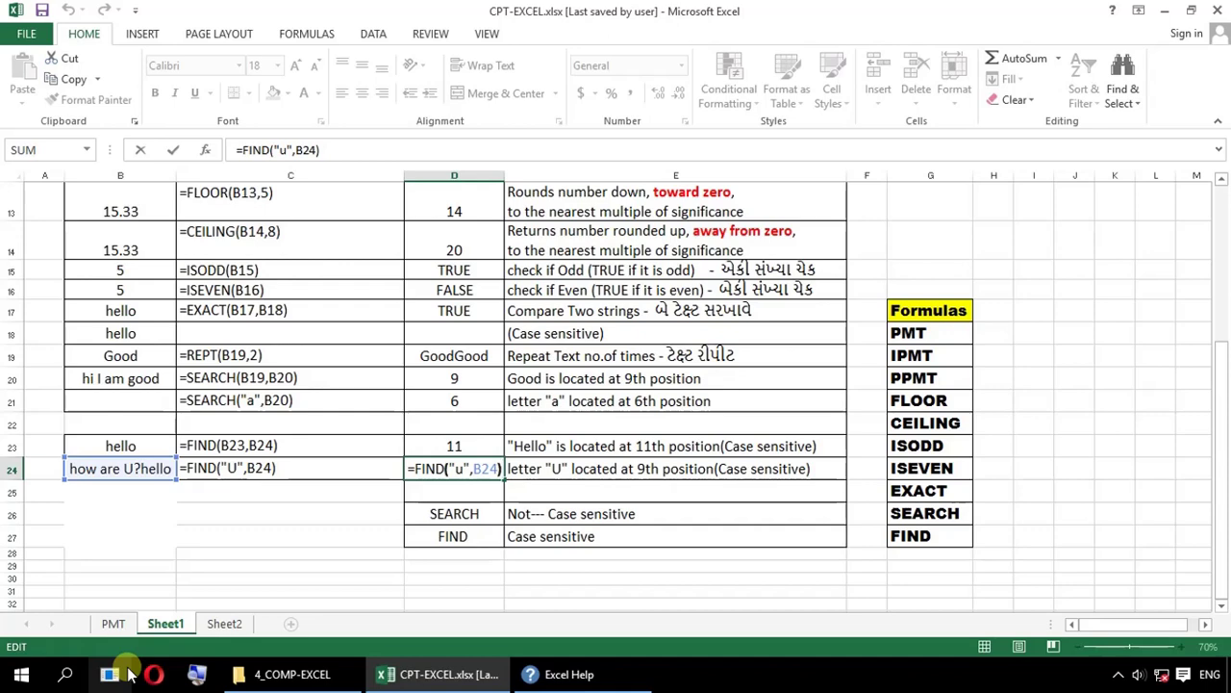
key(Left)
key(Left)
key(Left)
key(Delete)
text(U)
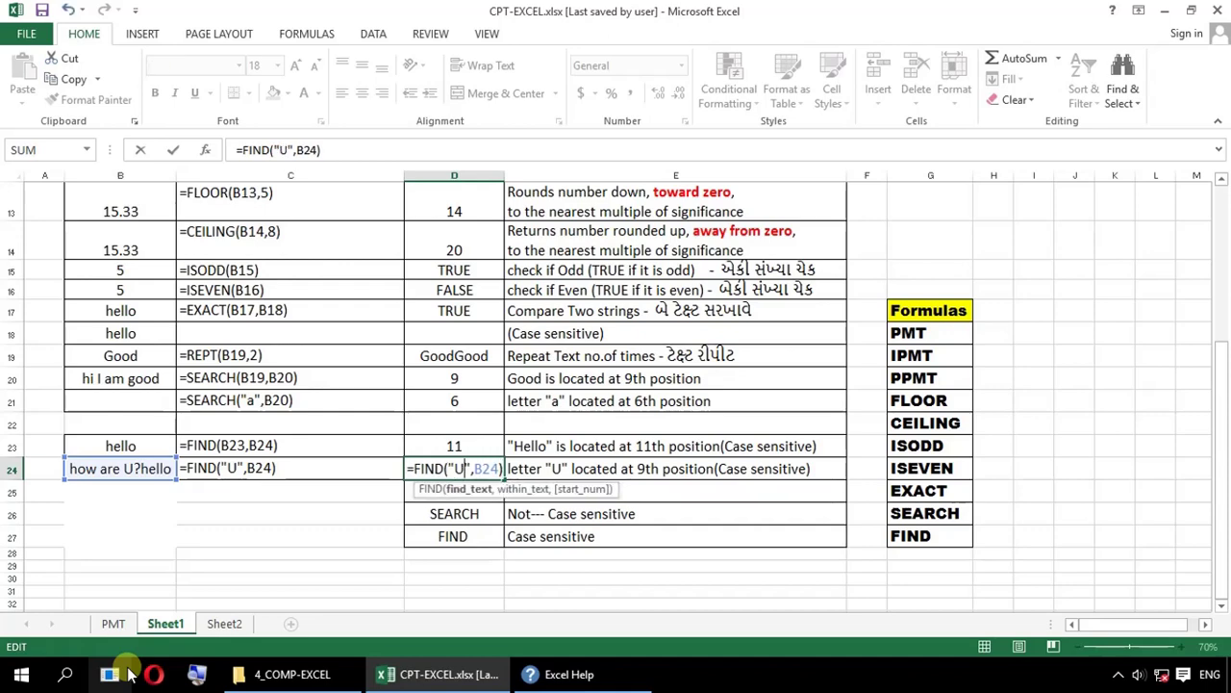
key(Return)
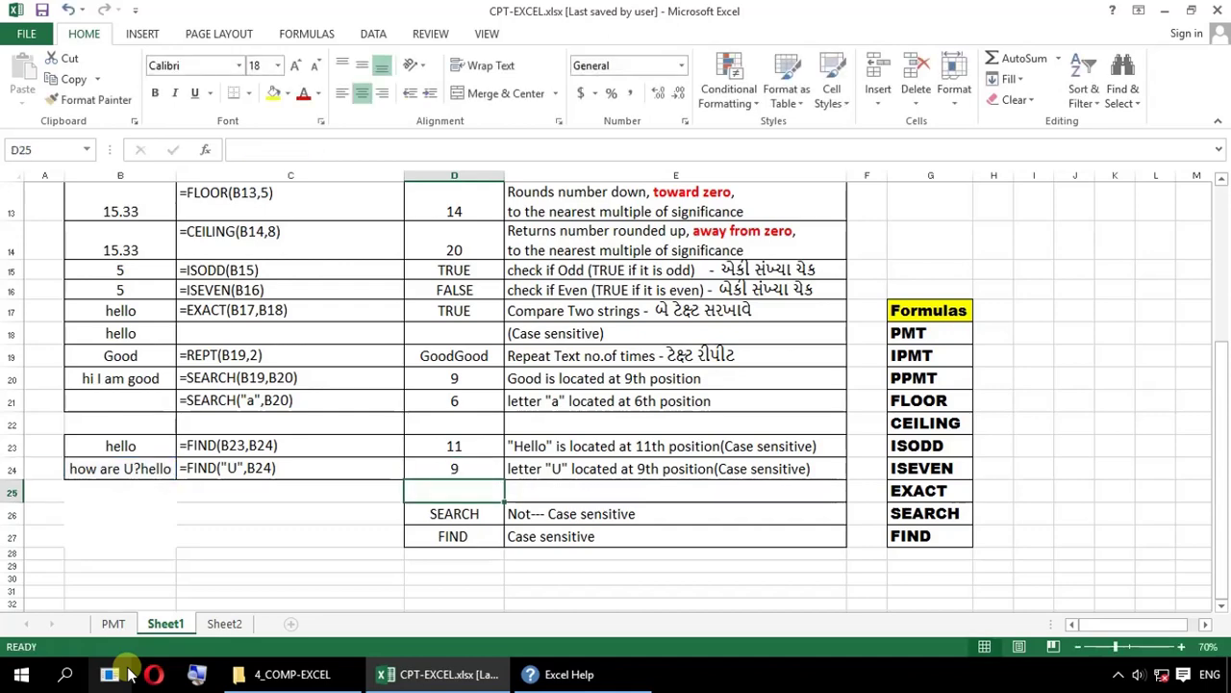
click(128, 673)
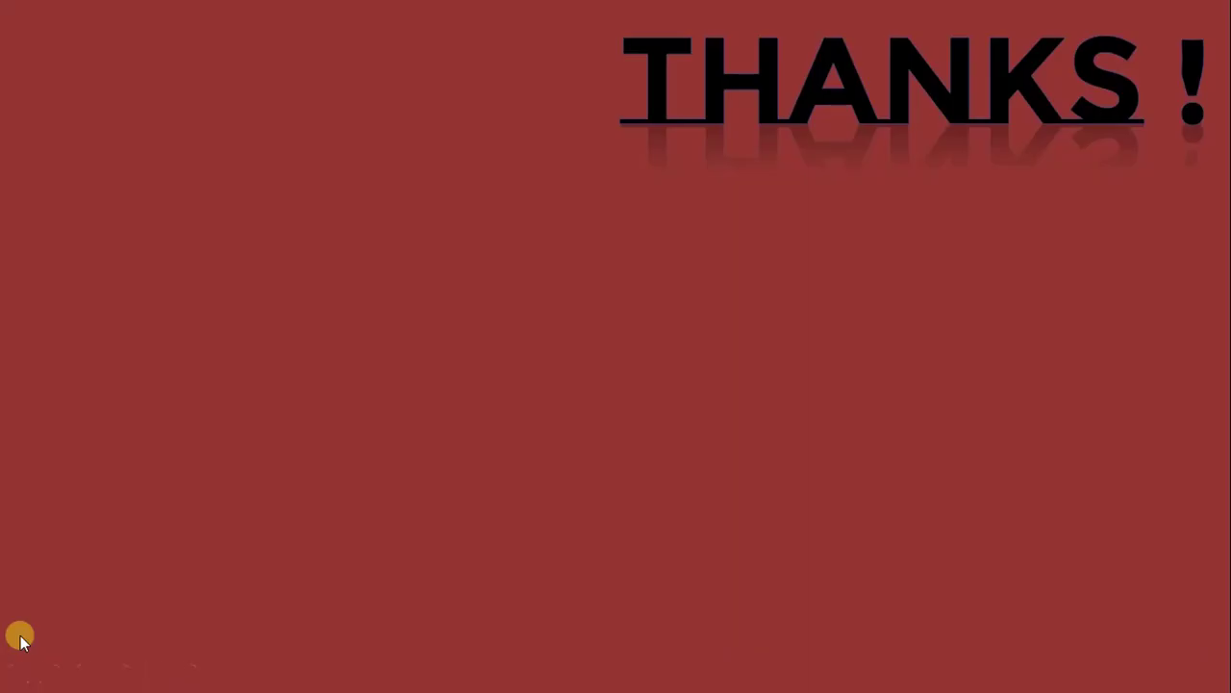